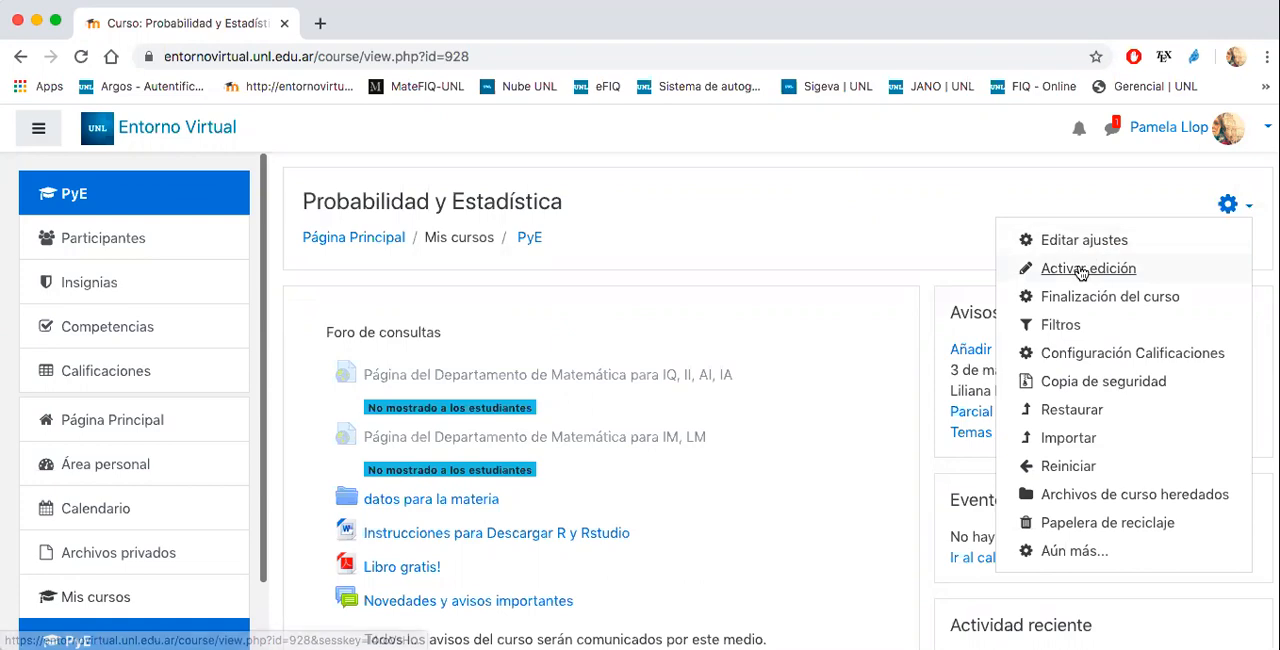
- Turn on editing for the course and add one new section at the end of the course page
click(1086, 267)
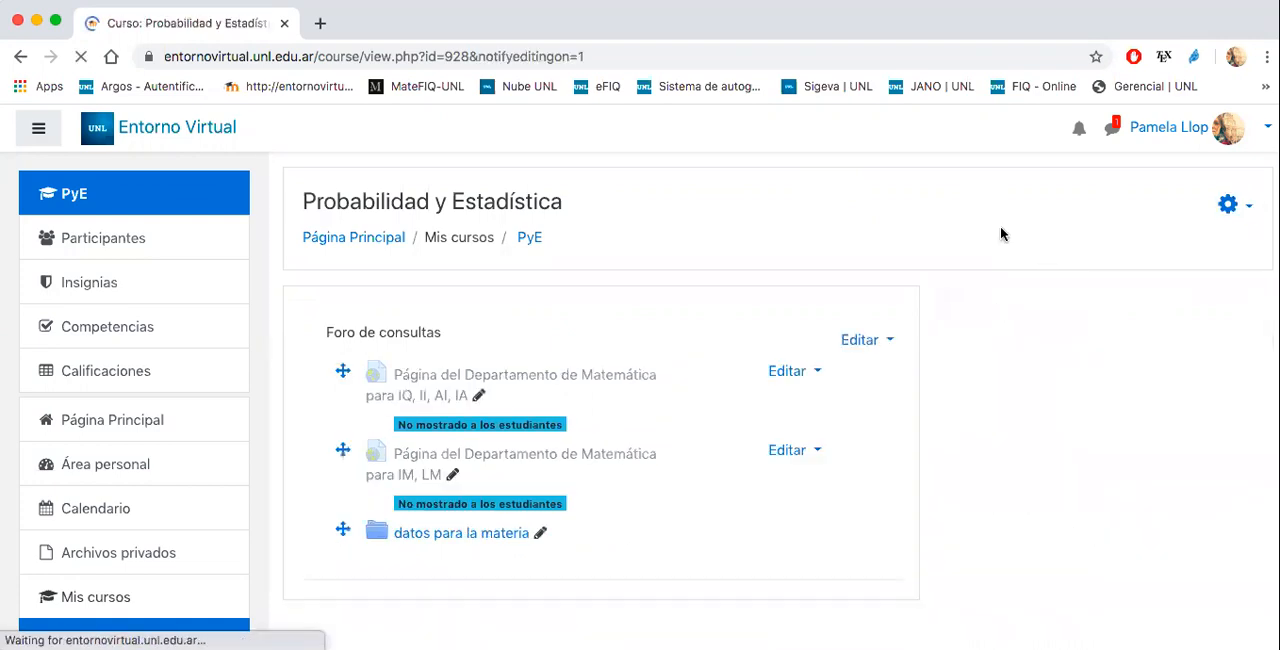
scroll(1003, 231, down, 10)
scroll(1000, 233, down, 20)
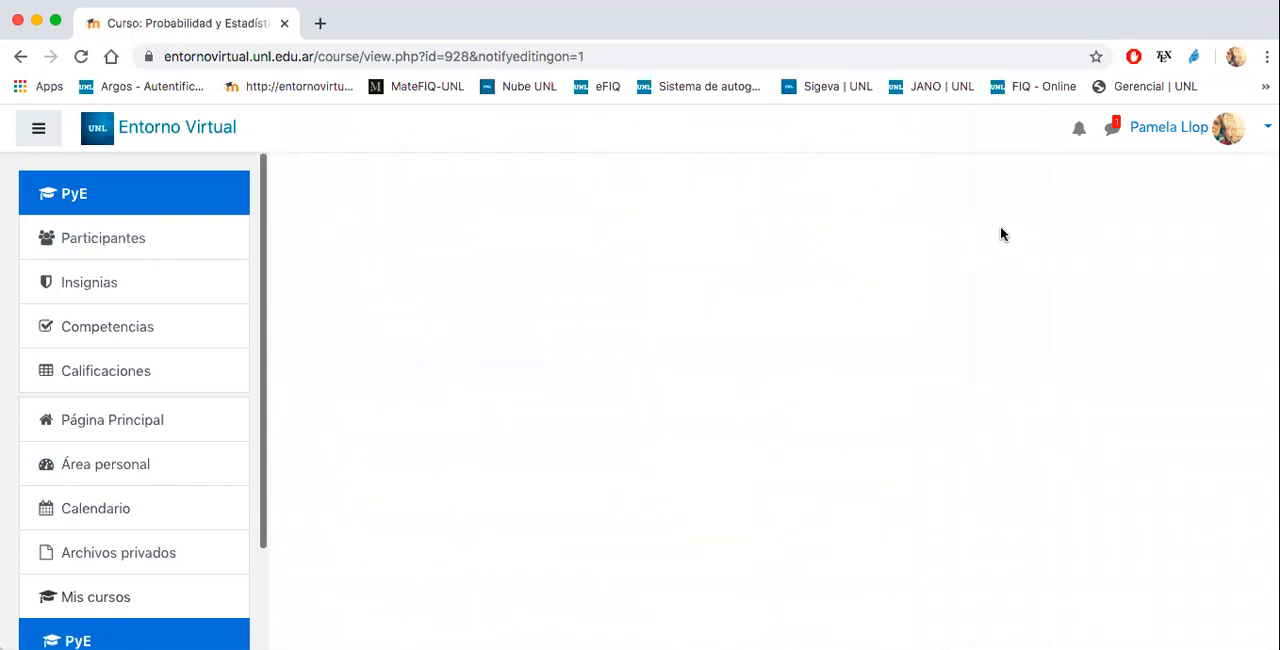
scroll(1002, 233, down, 15)
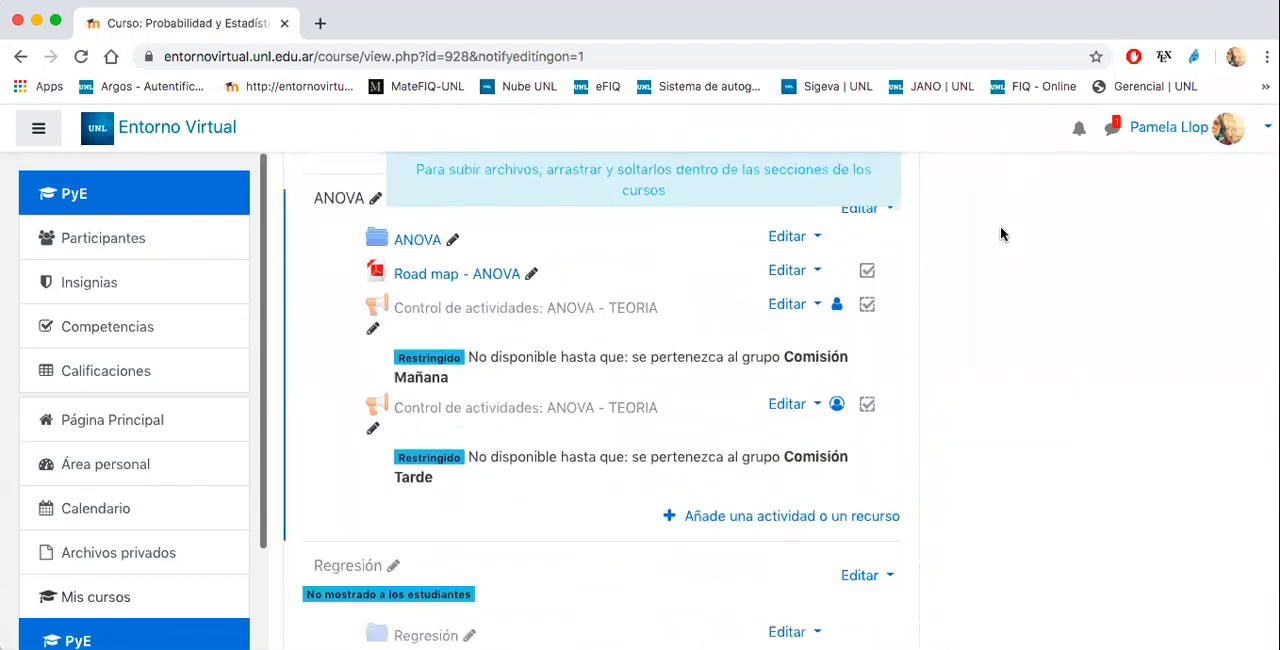
scroll(1000, 226, down, 3)
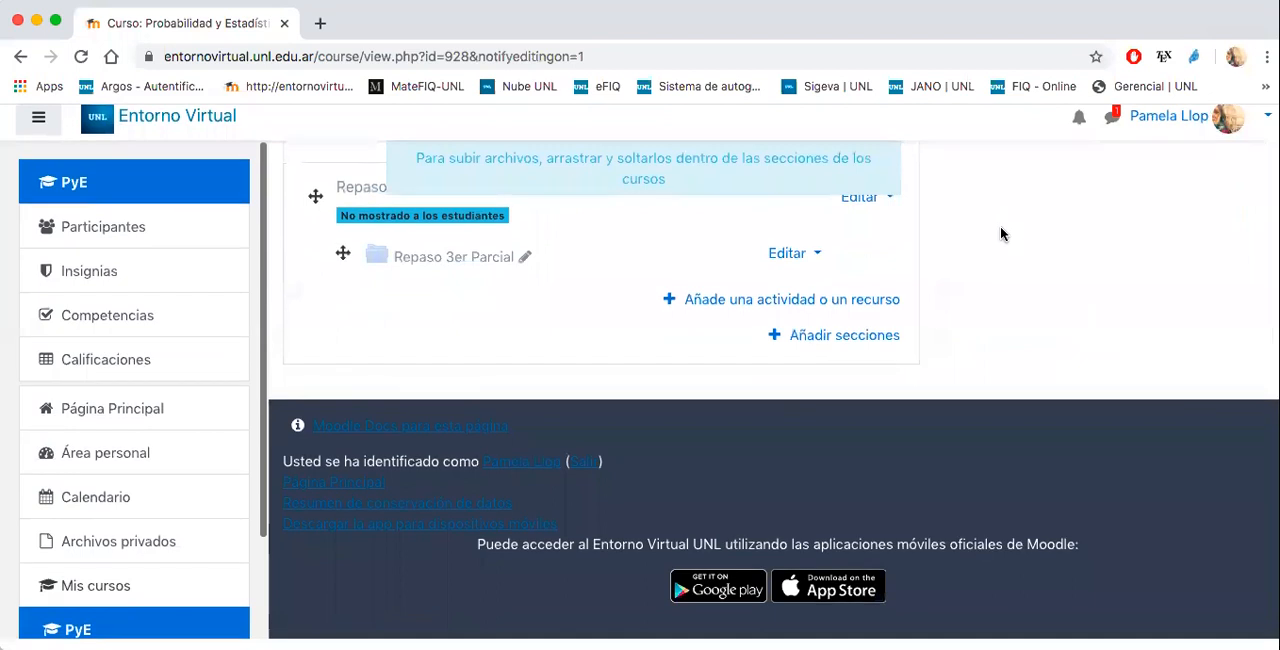
click(818, 344)
click(737, 279)
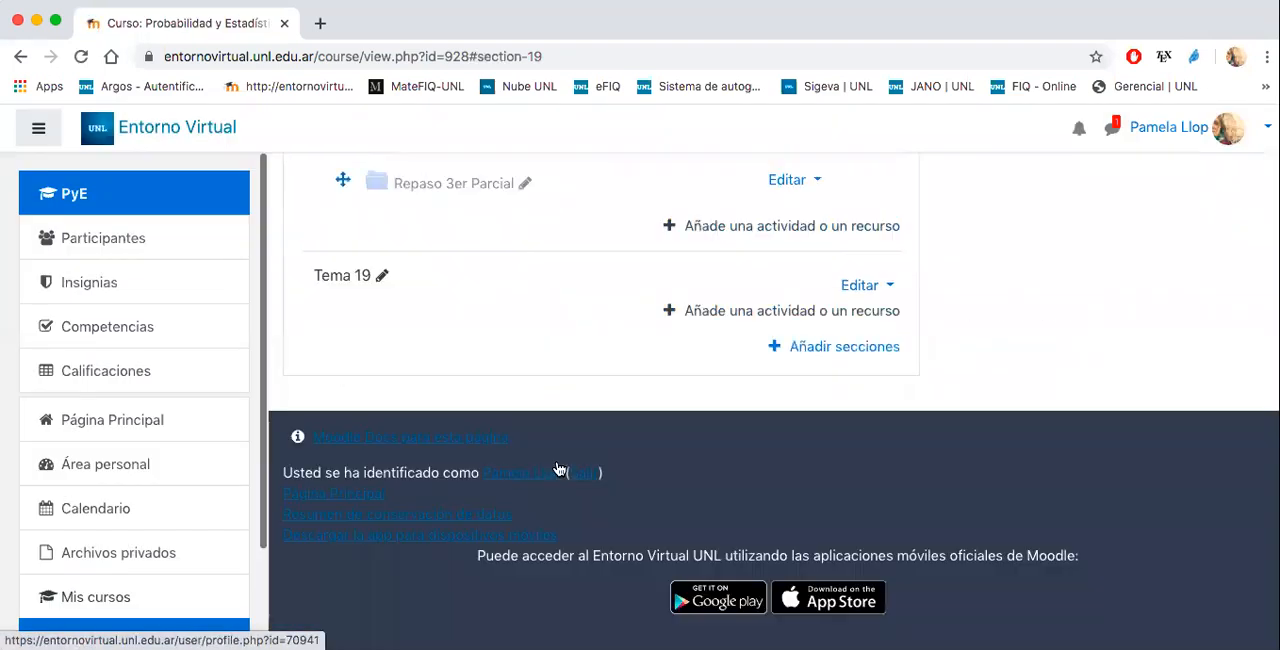
- Rename the new section Tema 19 as "Cuestionario"
click(383, 279)
text(Cuestio)
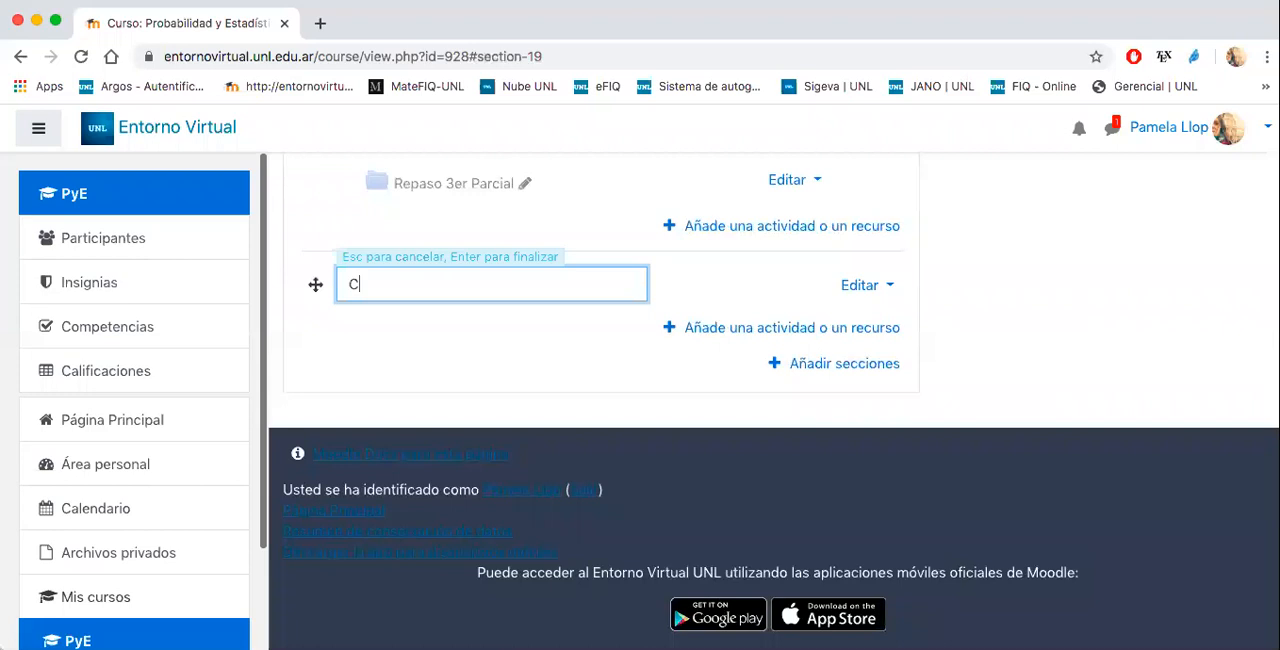
key(BackSpace)
key(BackSpace)
key(BackSpace)
key(BackSpace)
key(BackSpace)
key(BackSpace)
text(uestionario)
key(Return)
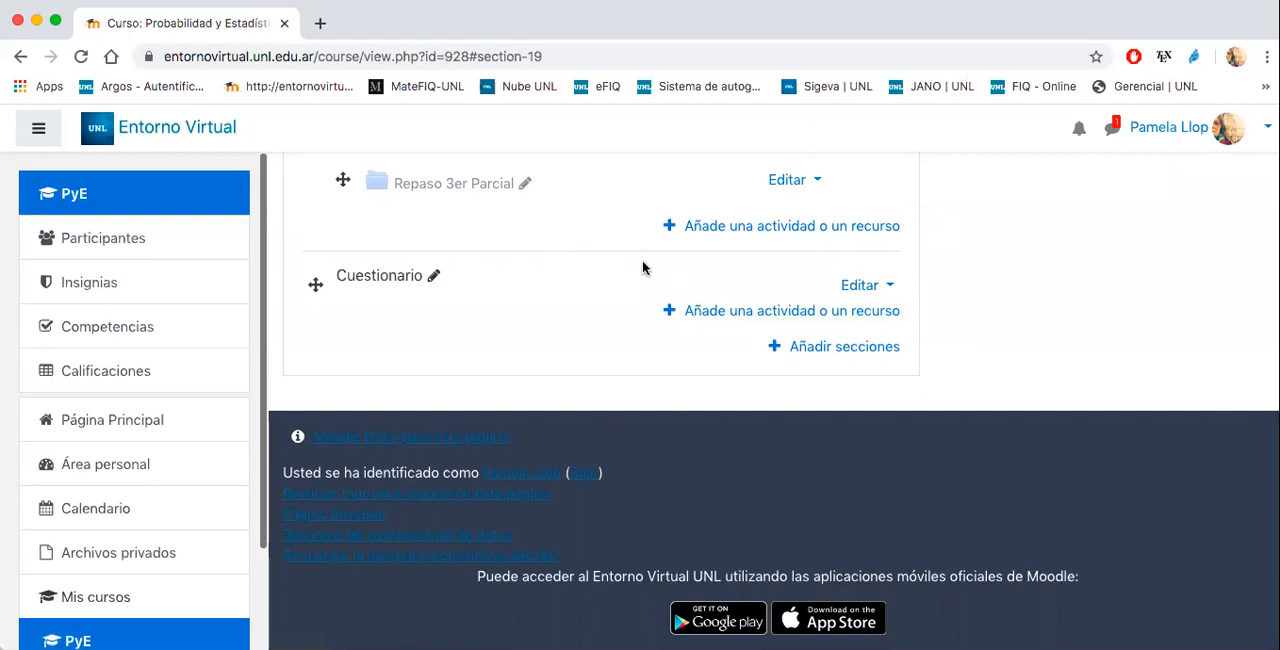
- Add a Cuestionario activity to the new Cuestionario section
click(709, 311)
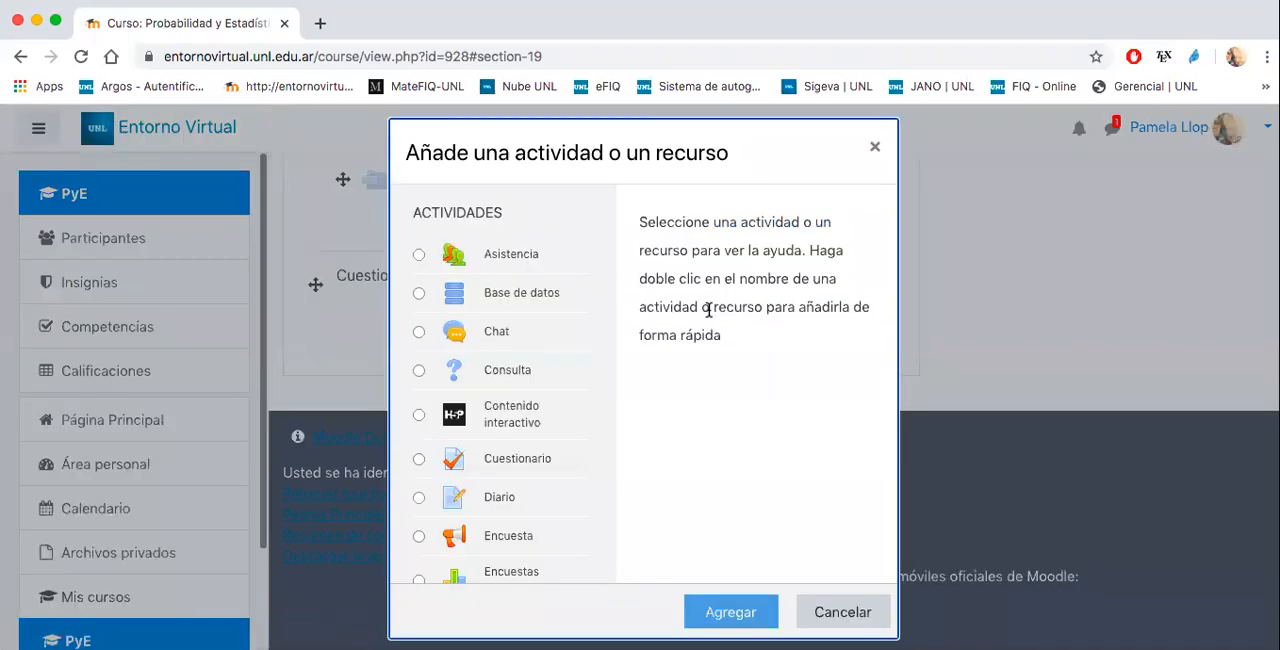
scroll(553, 376, down, 2)
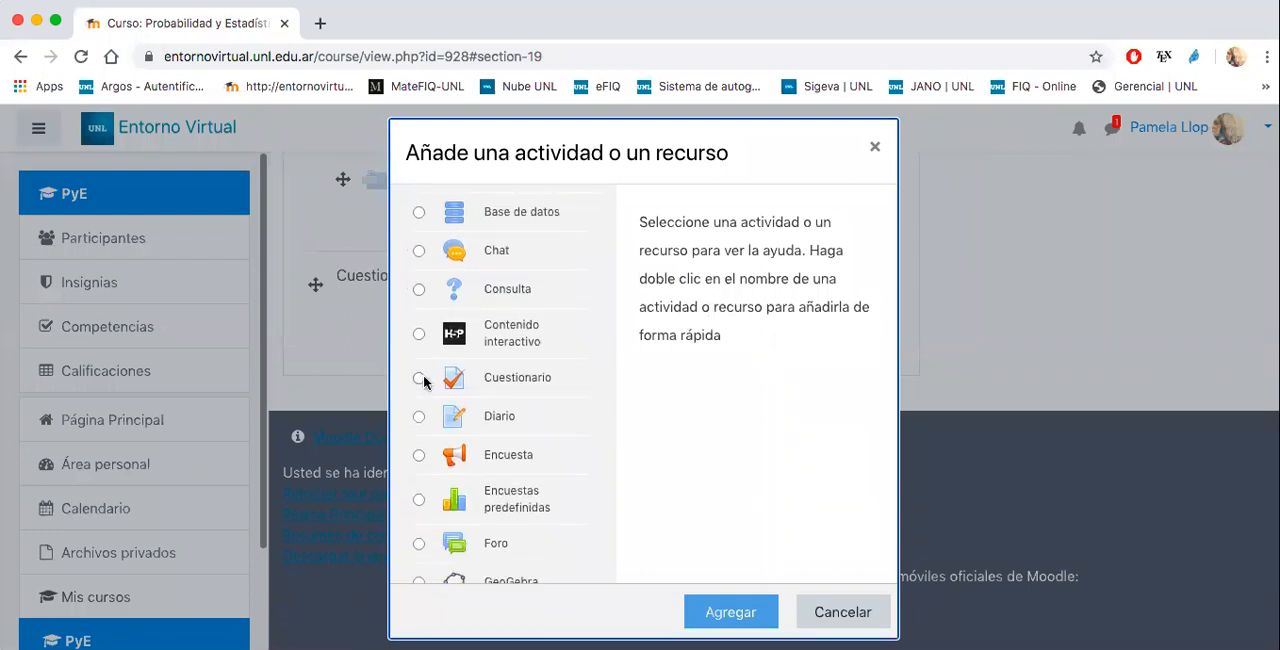
click(419, 378)
click(731, 613)
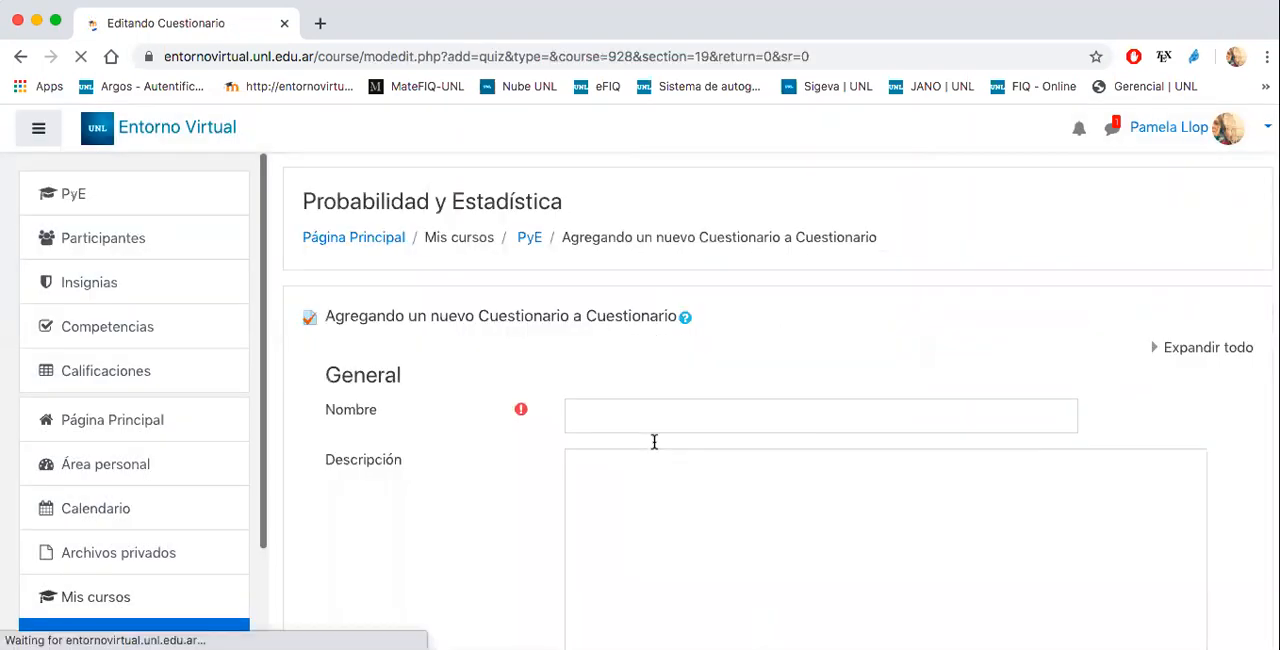
- Name the new quiz "Parcial" and leave its description empty
click(654, 422)
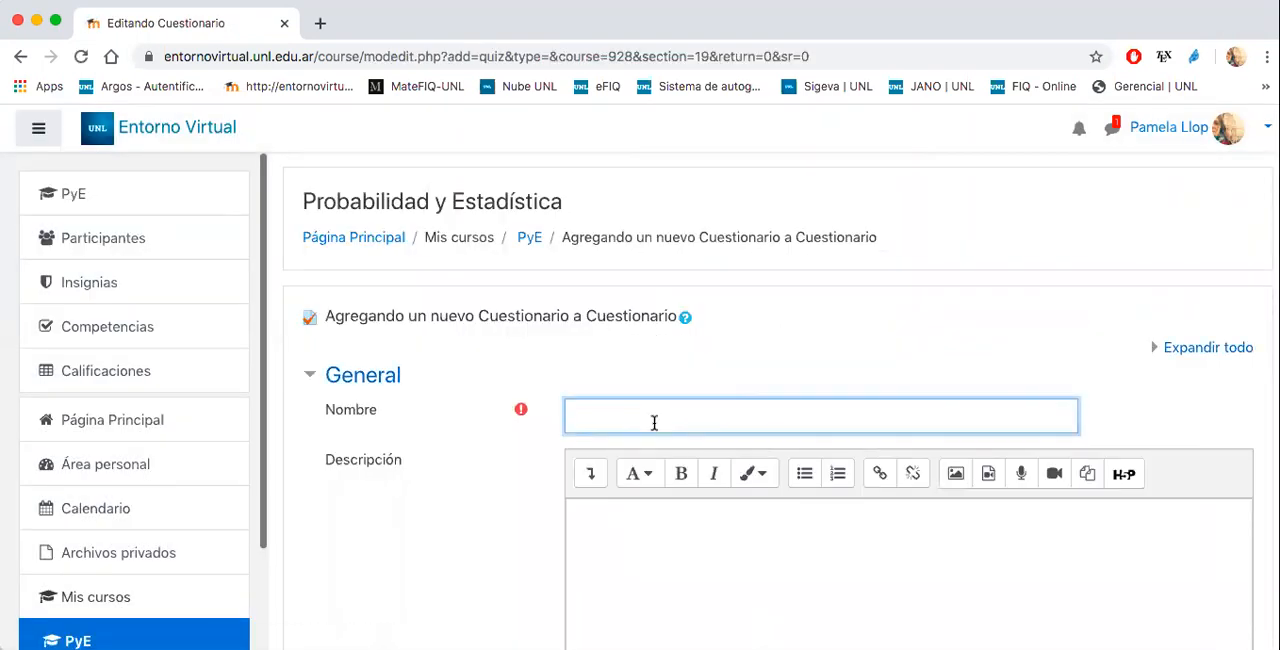
text(Parcial)
click(633, 530)
- Enable both the opening and closing dates in the quiz's Temporalización settings
scroll(634, 550, down, 5)
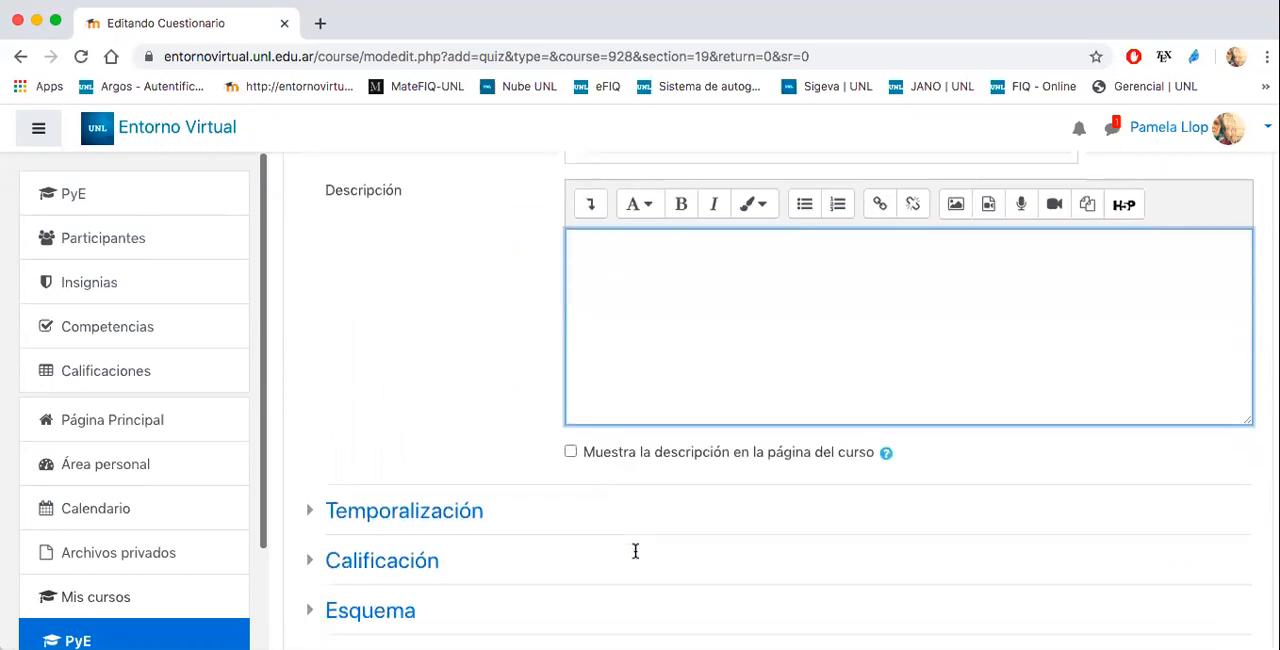
scroll(634, 557, down, 2)
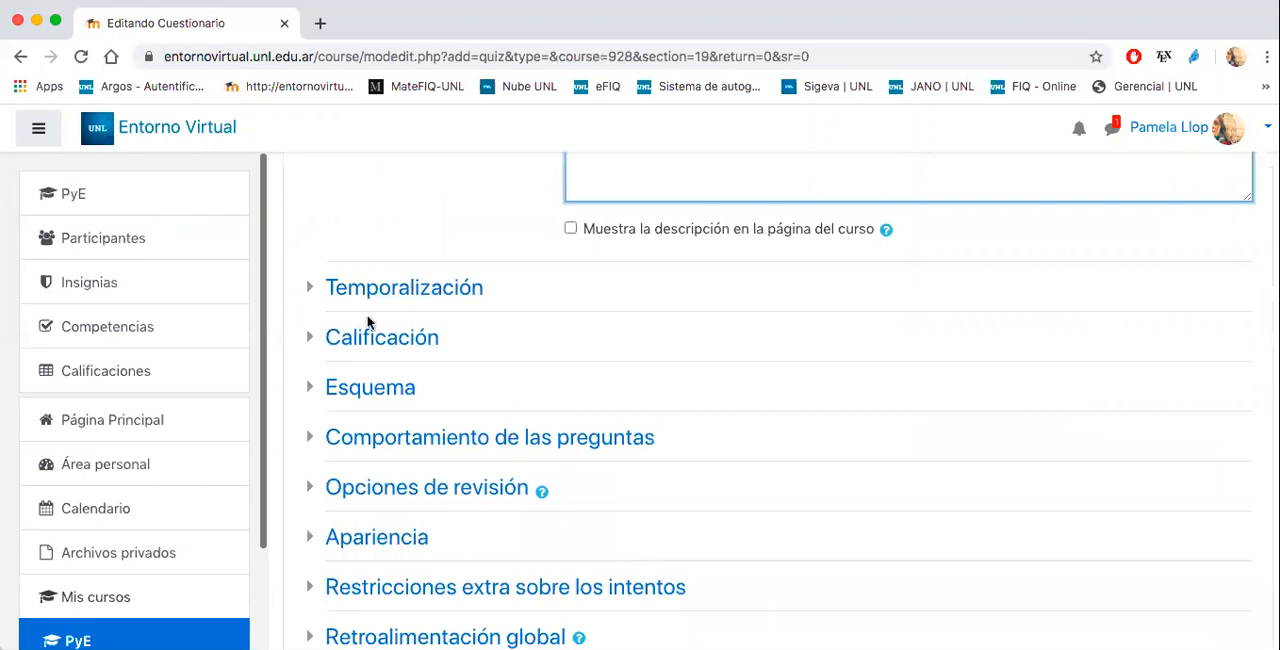
scroll(744, 322, down, 4)
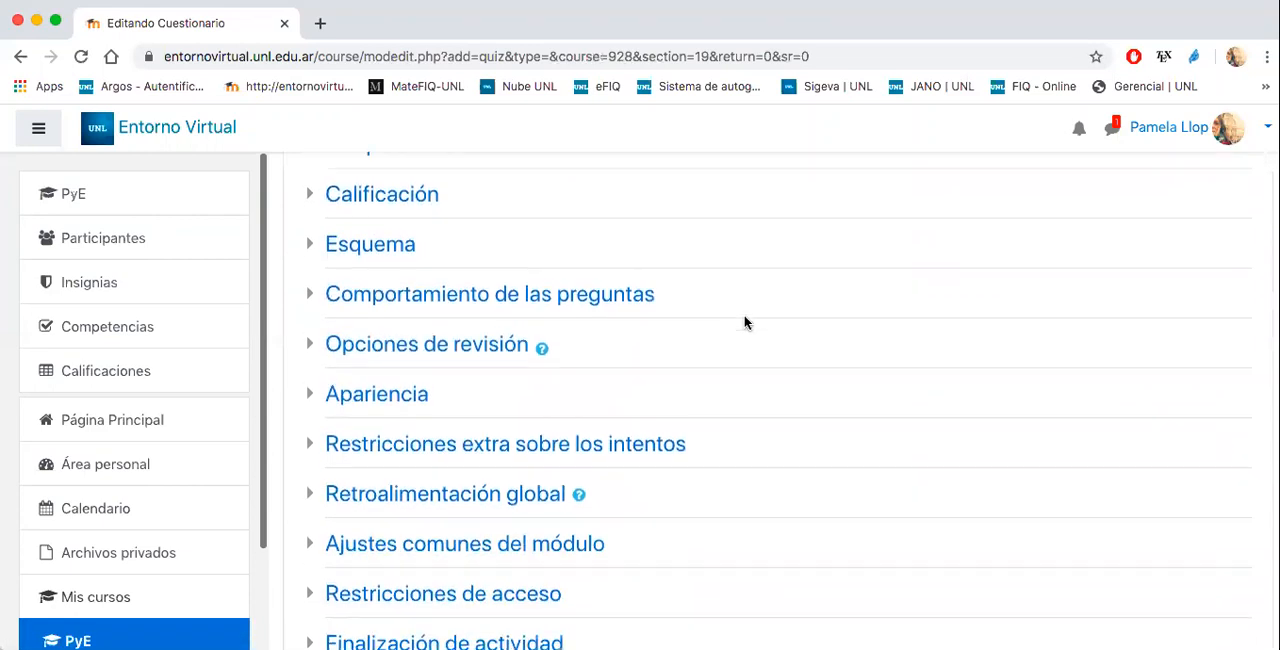
scroll(744, 322, up, 3)
scroll(744, 322, up, 2)
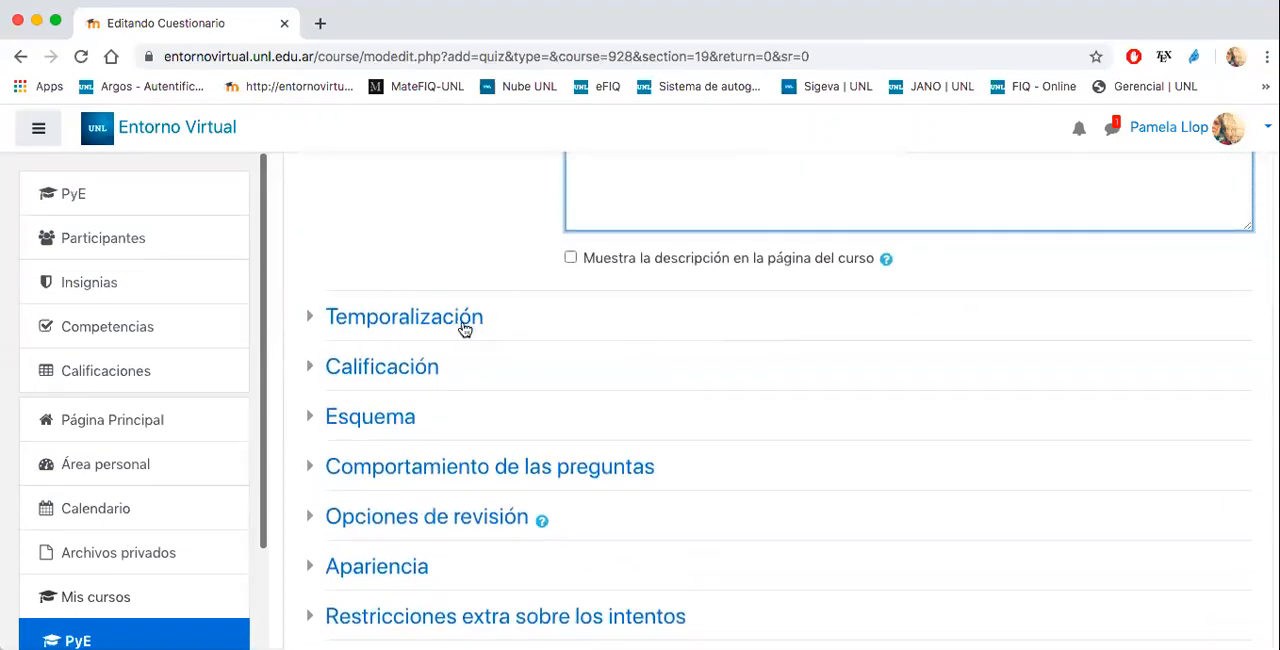
click(447, 318)
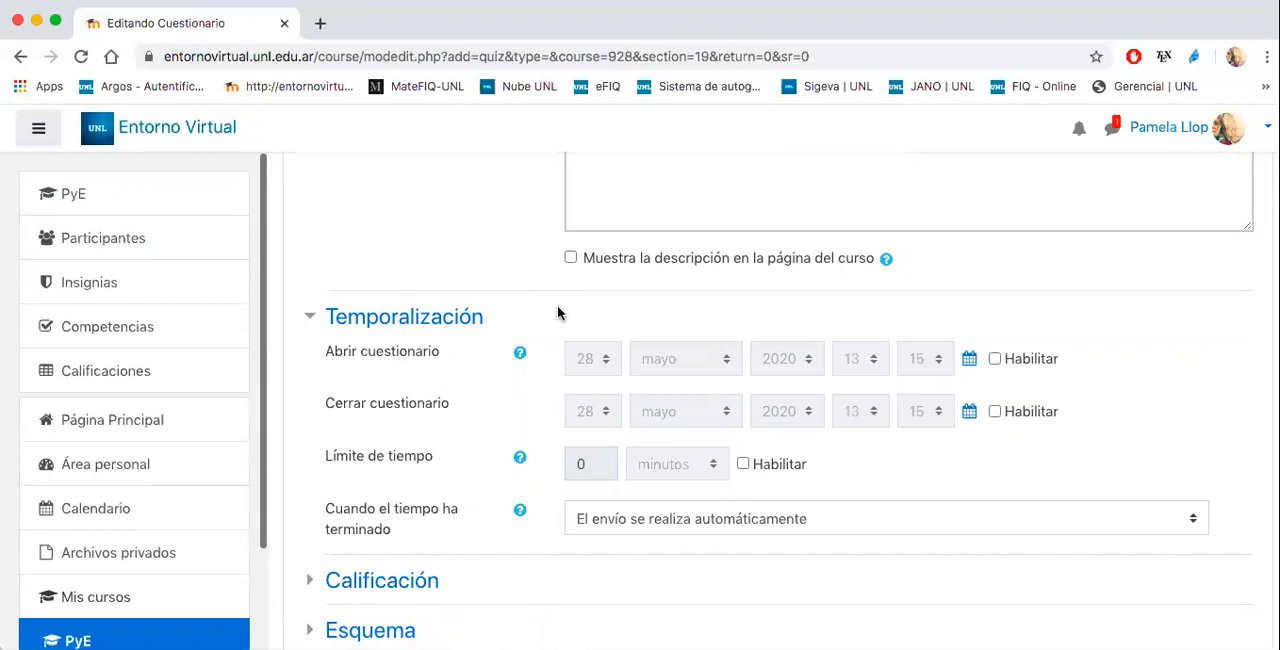
click(994, 359)
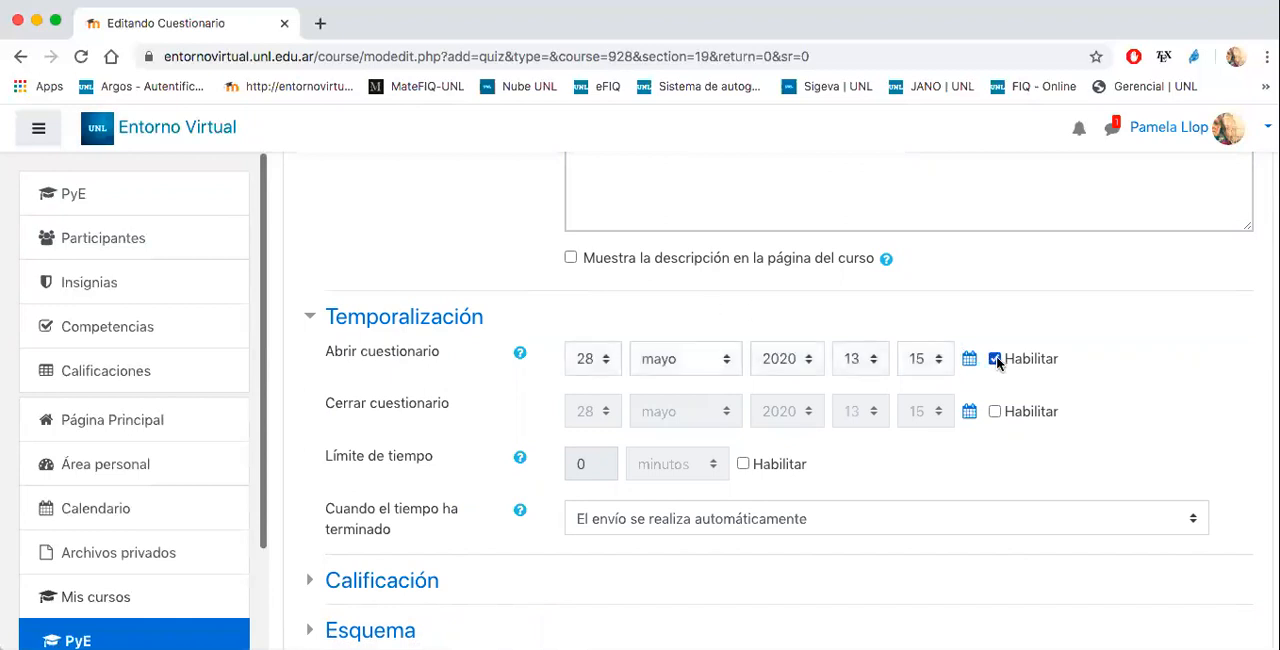
click(994, 411)
- Set the quiz to open on the 29th of mayo at 08:00
click(600, 356)
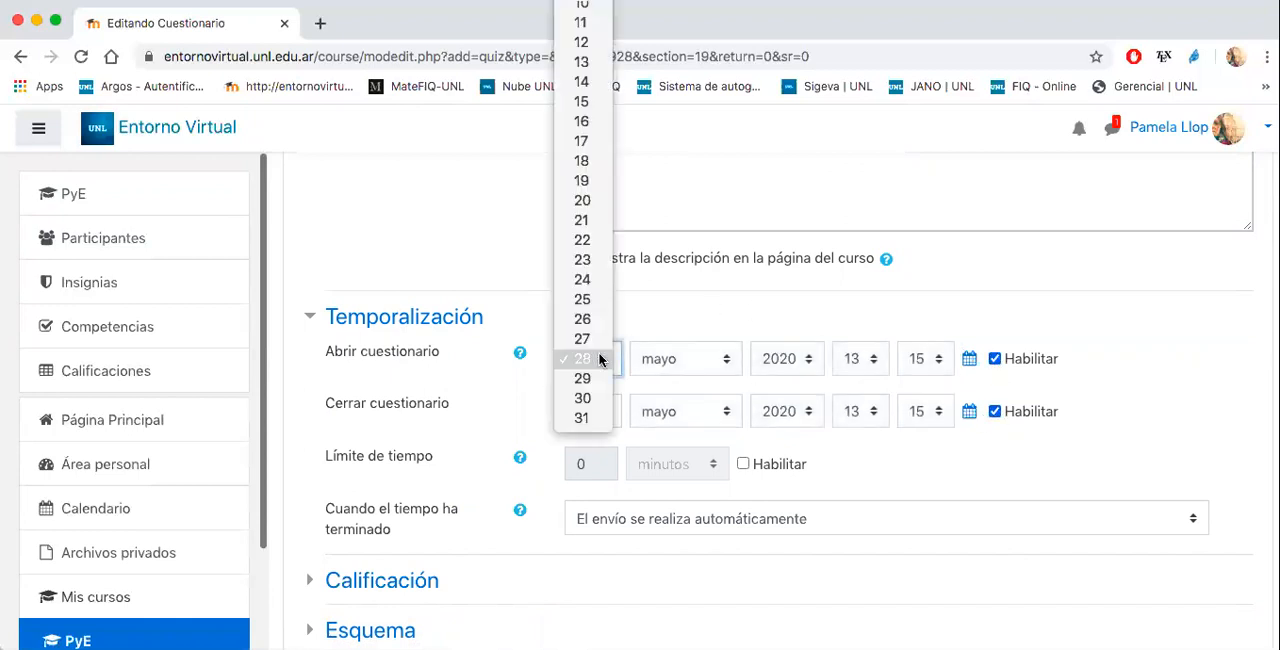
click(583, 380)
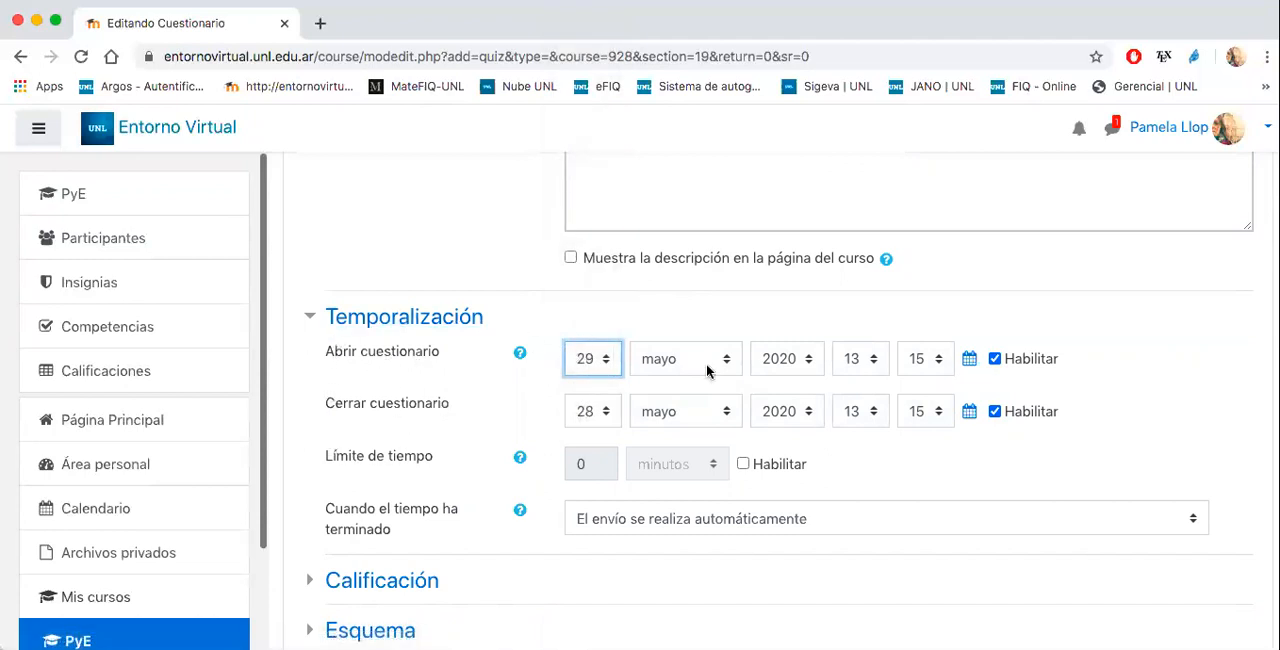
click(851, 360)
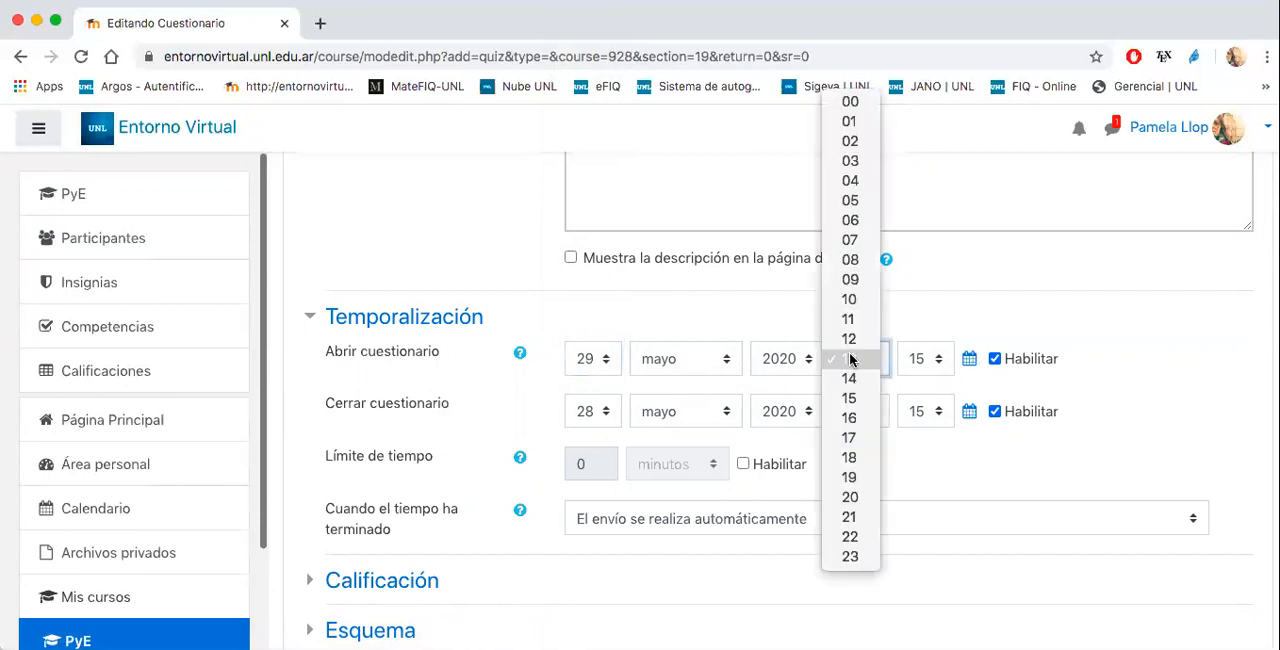
click(850, 266)
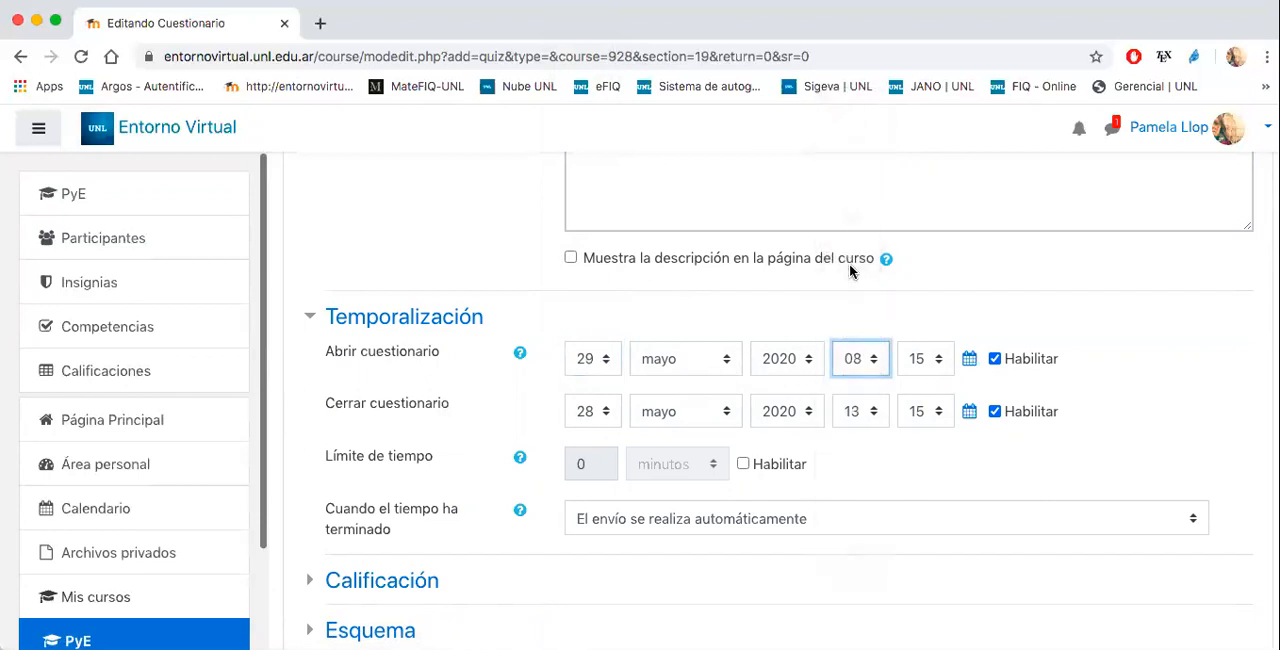
click(923, 360)
click(921, 64)
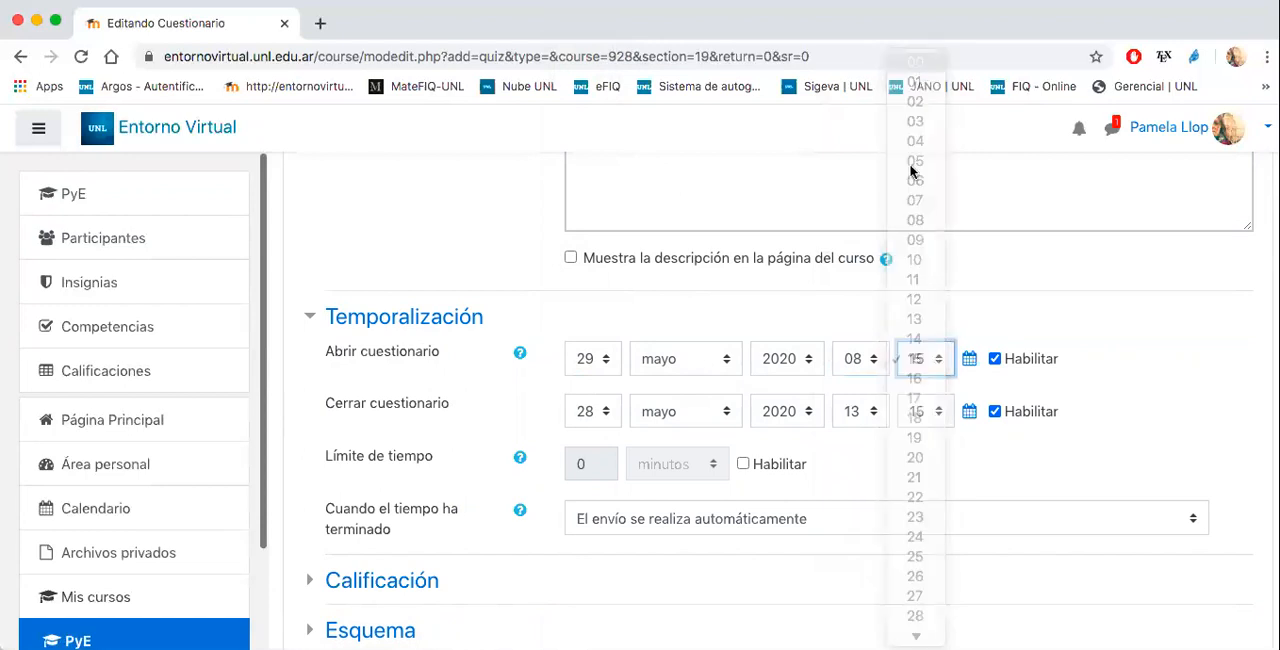
- Set the quiz to close on the 29th of mayo at 12:00
click(858, 414)
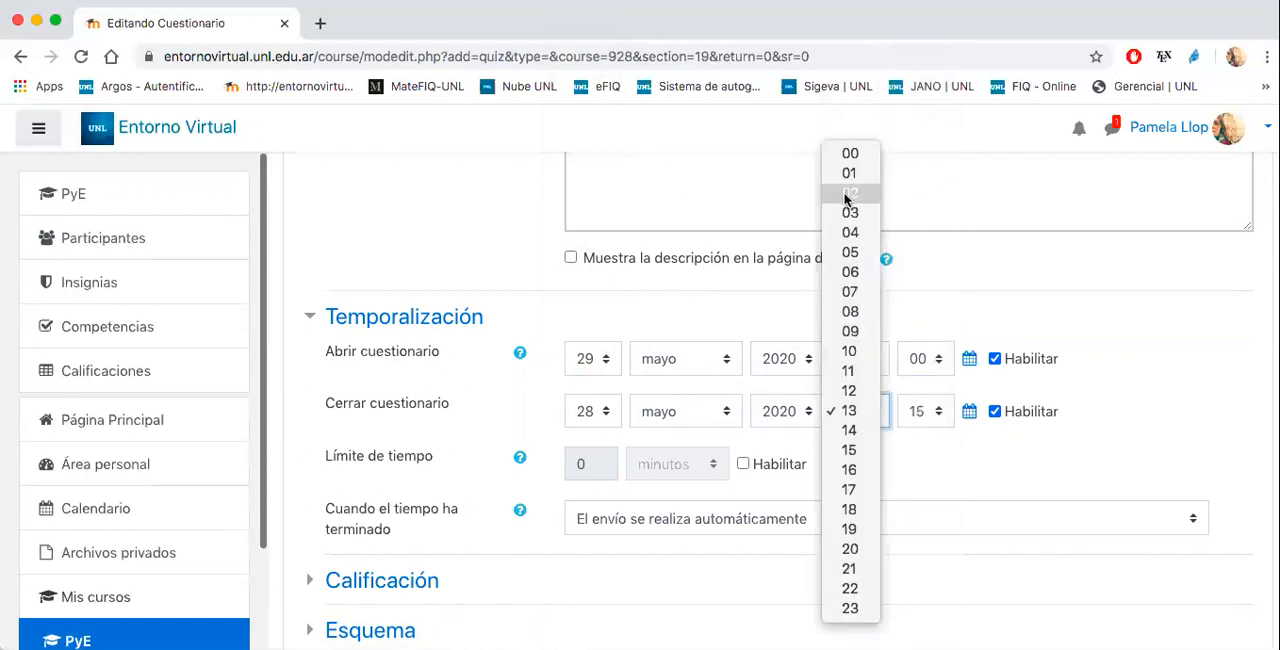
click(847, 391)
click(903, 413)
click(913, 116)
click(603, 411)
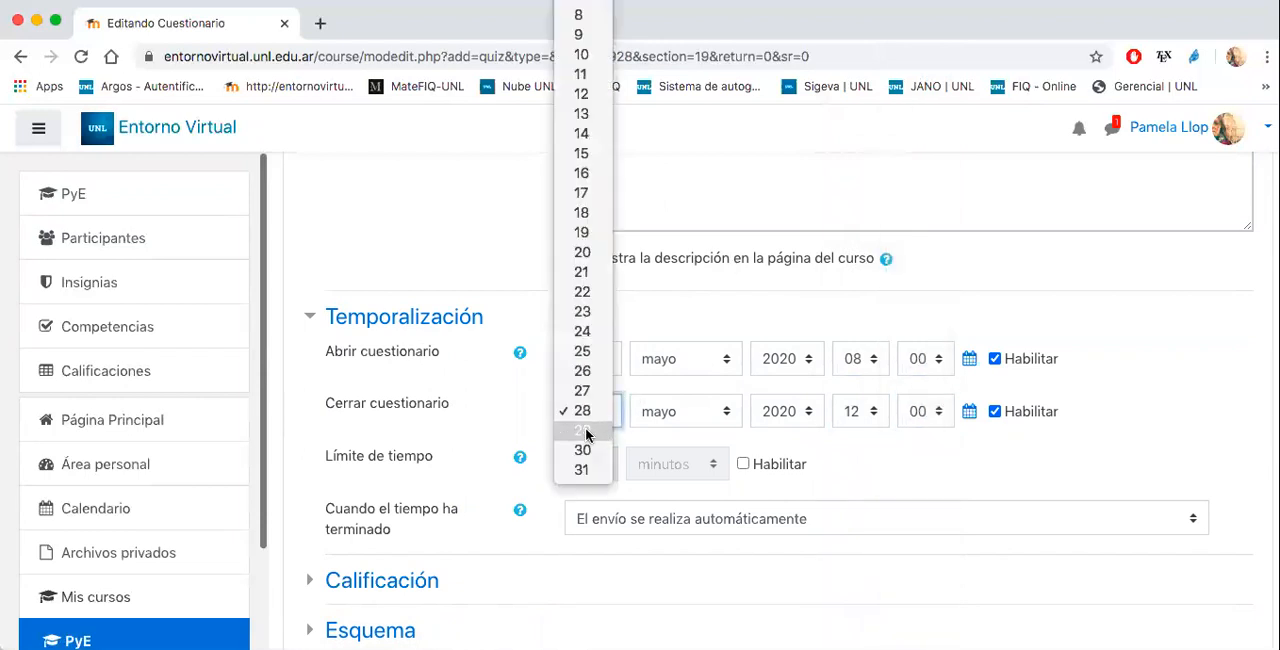
click(585, 429)
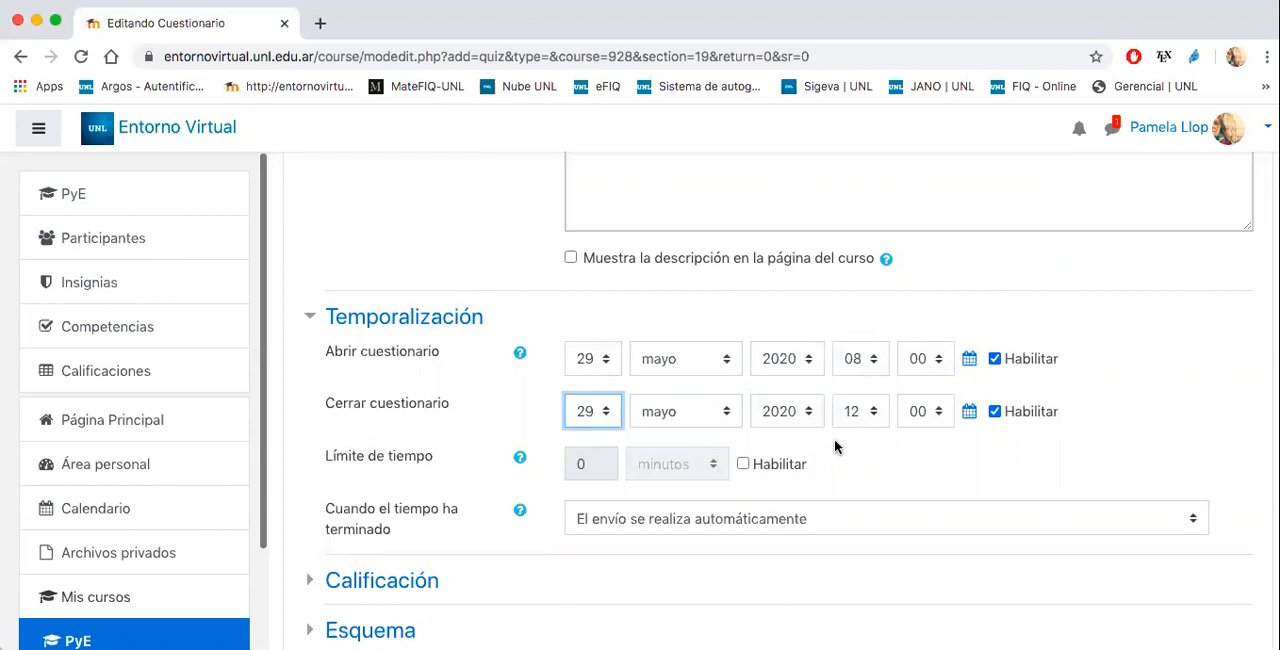
- Enable the quiz's time limit and set it to 1 hour (horas)
click(743, 464)
click(591, 461)
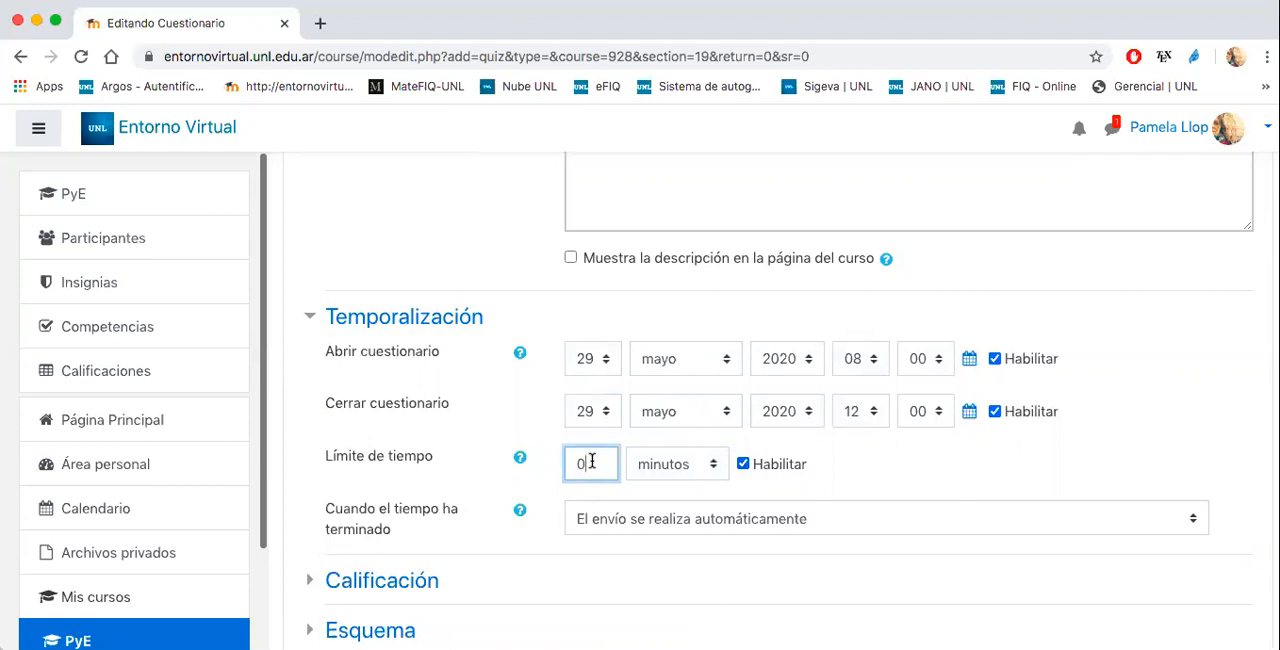
key(BackSpace)
text(1)
click(666, 463)
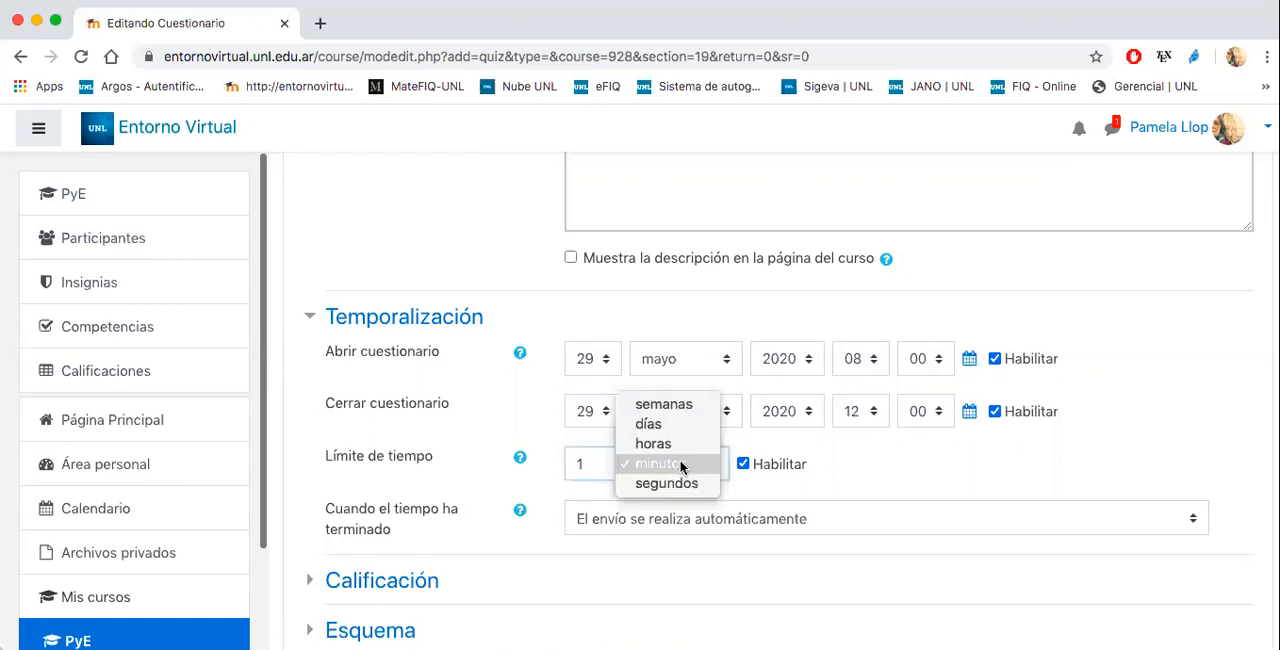
click(677, 446)
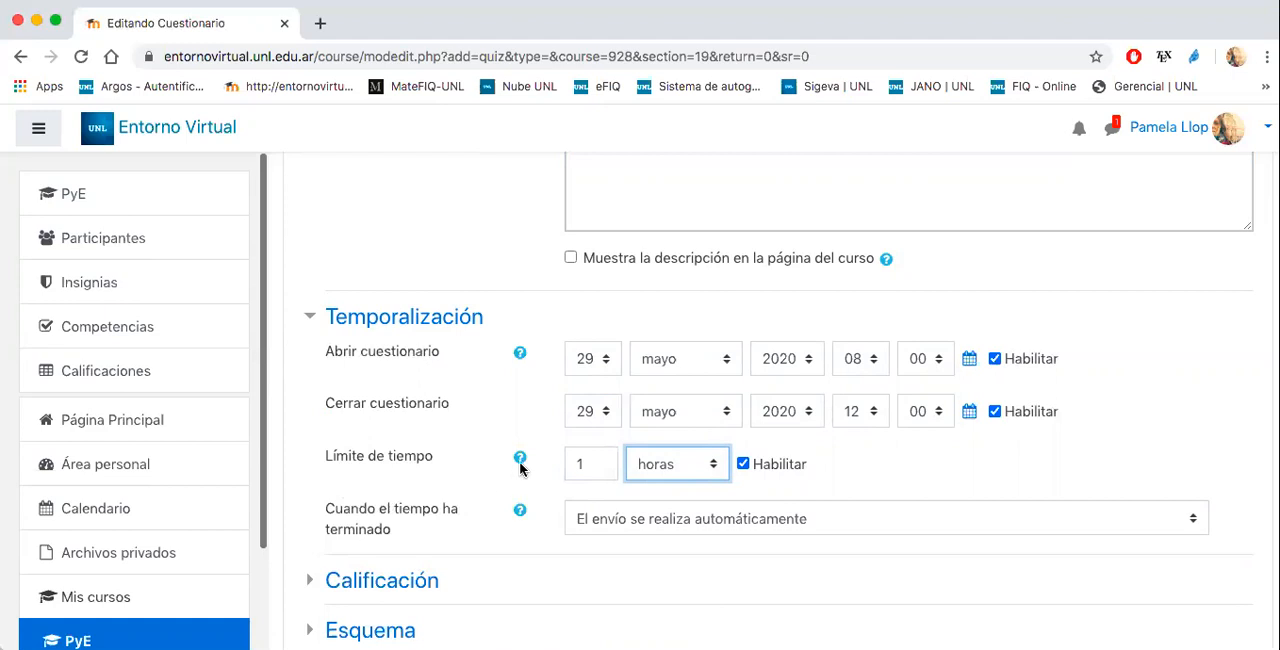
- Choose "El envío se realiza automáticamente" for when time runs out, and collapse the Temporalización settings
scroll(857, 449, down, 3)
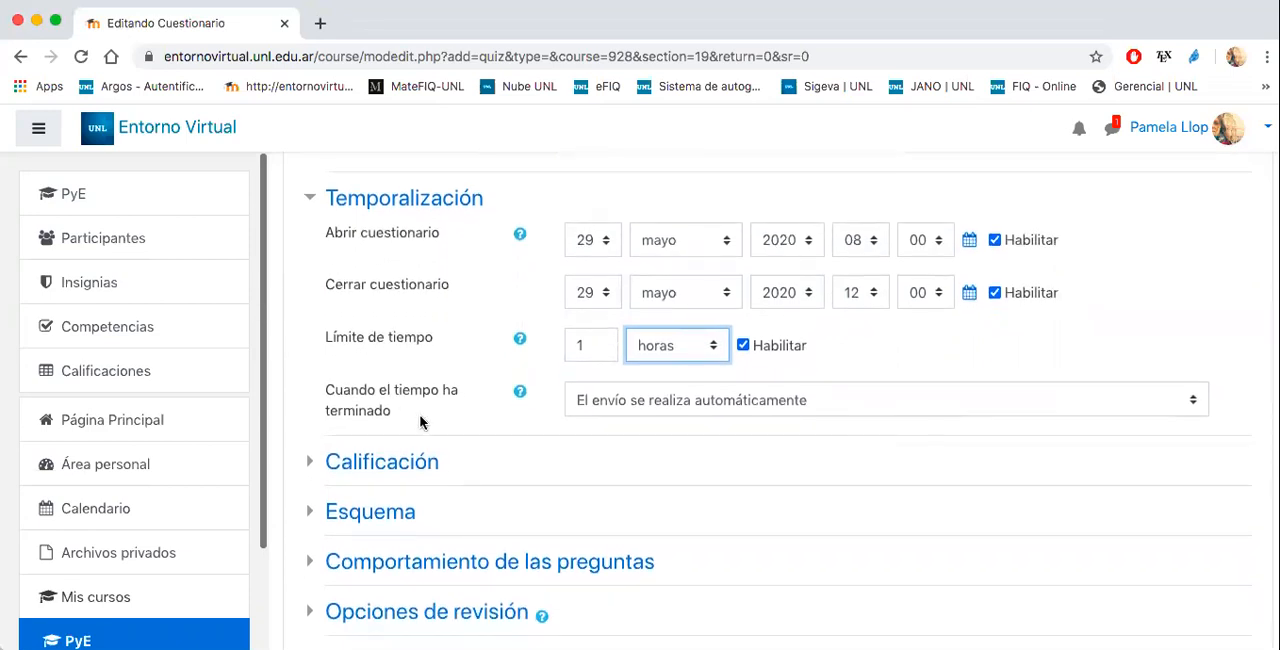
click(601, 403)
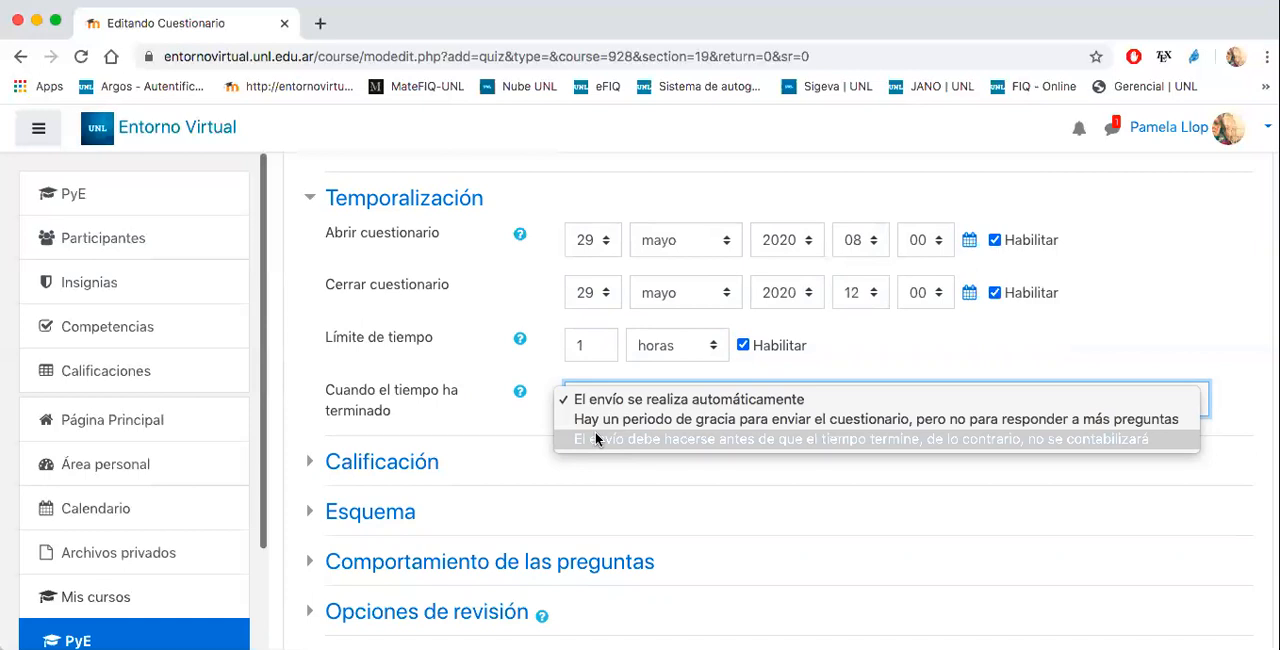
click(595, 399)
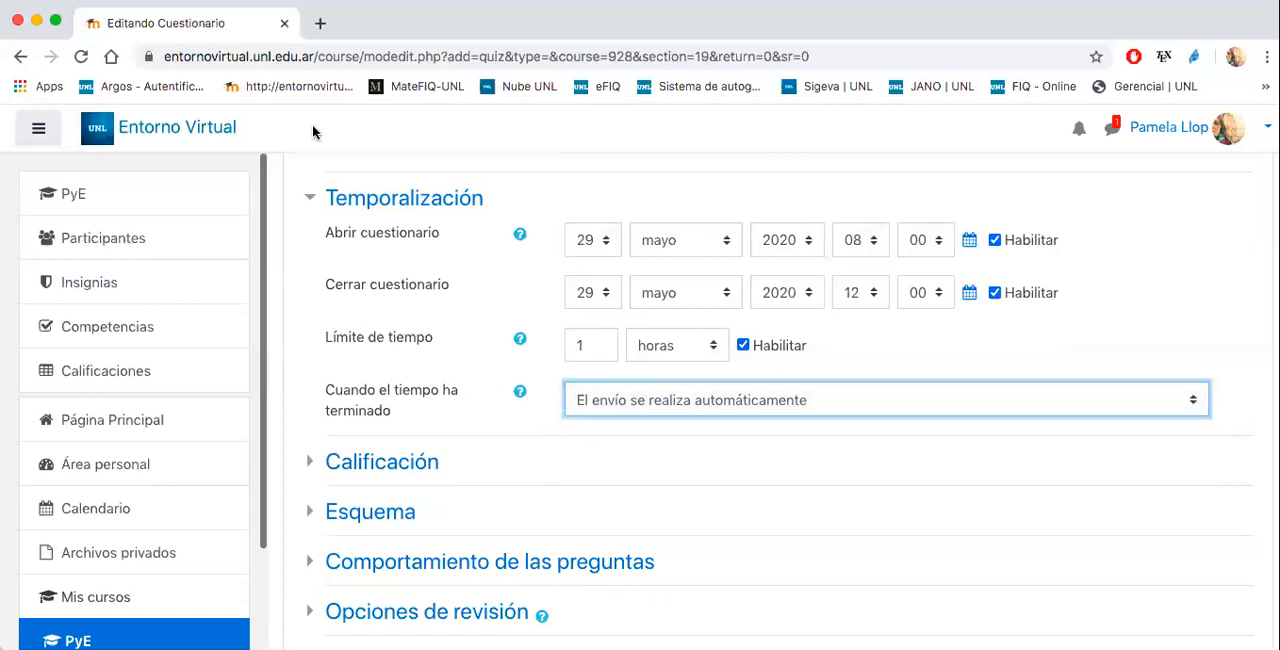
click(393, 204)
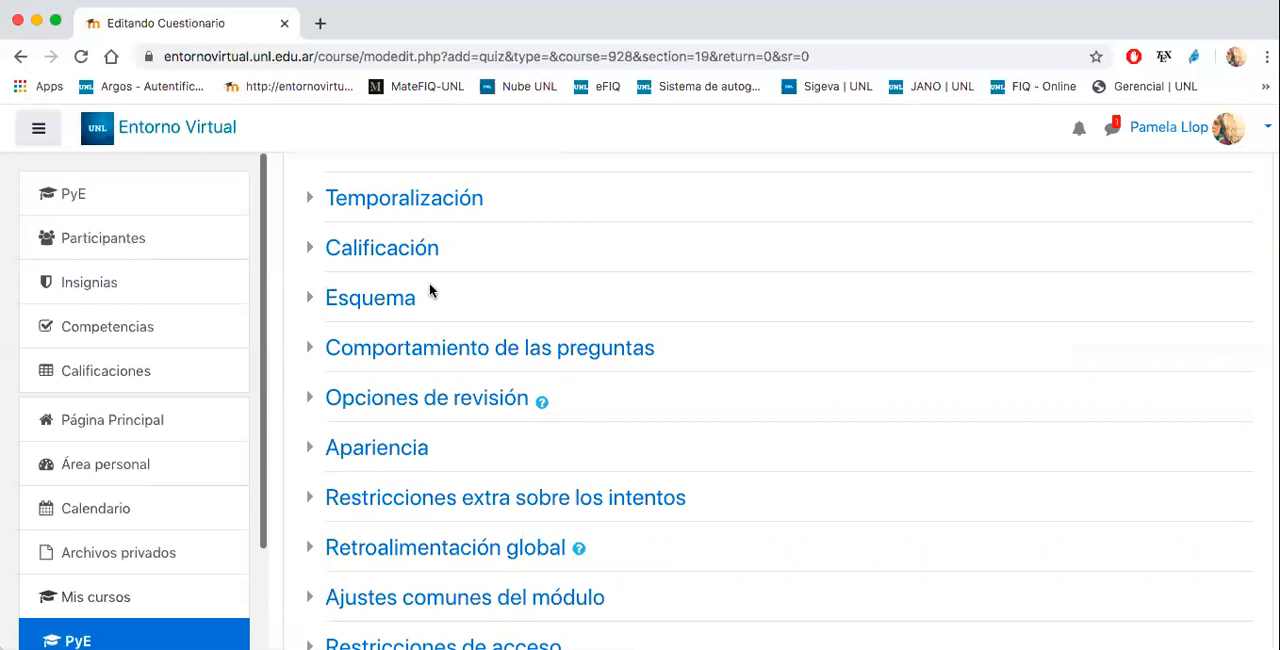
- Set the quiz's Esquema to start a new page with "Cada pregunta"
click(407, 297)
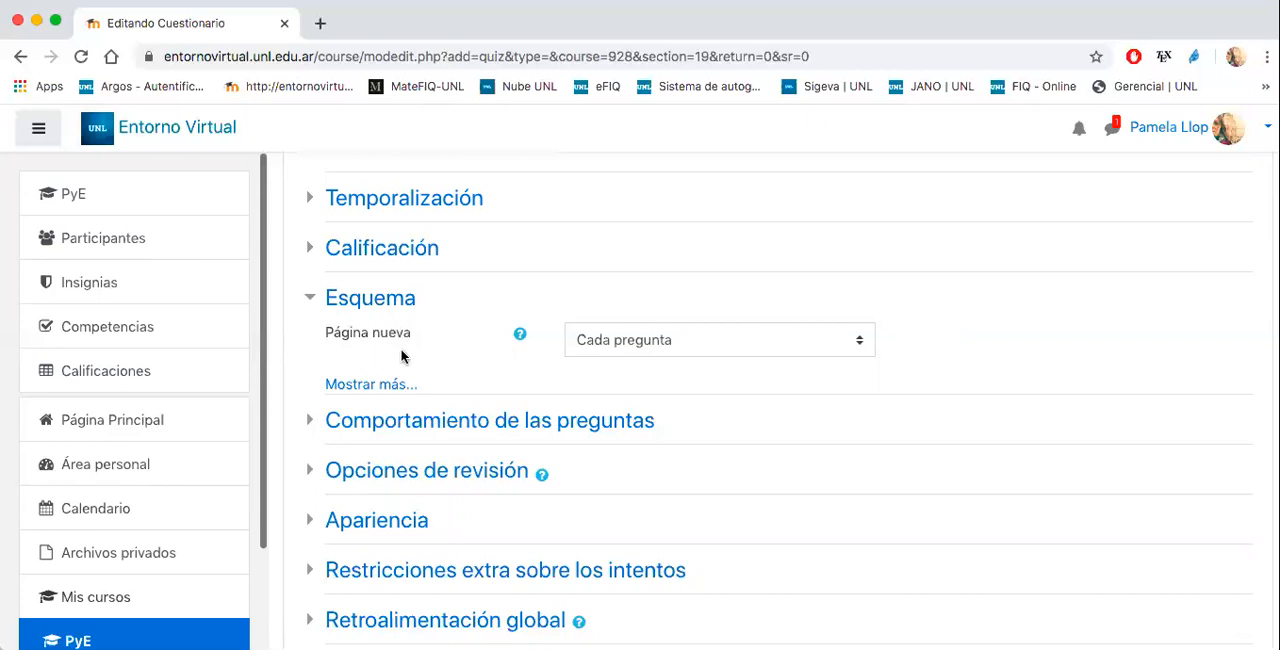
click(636, 338)
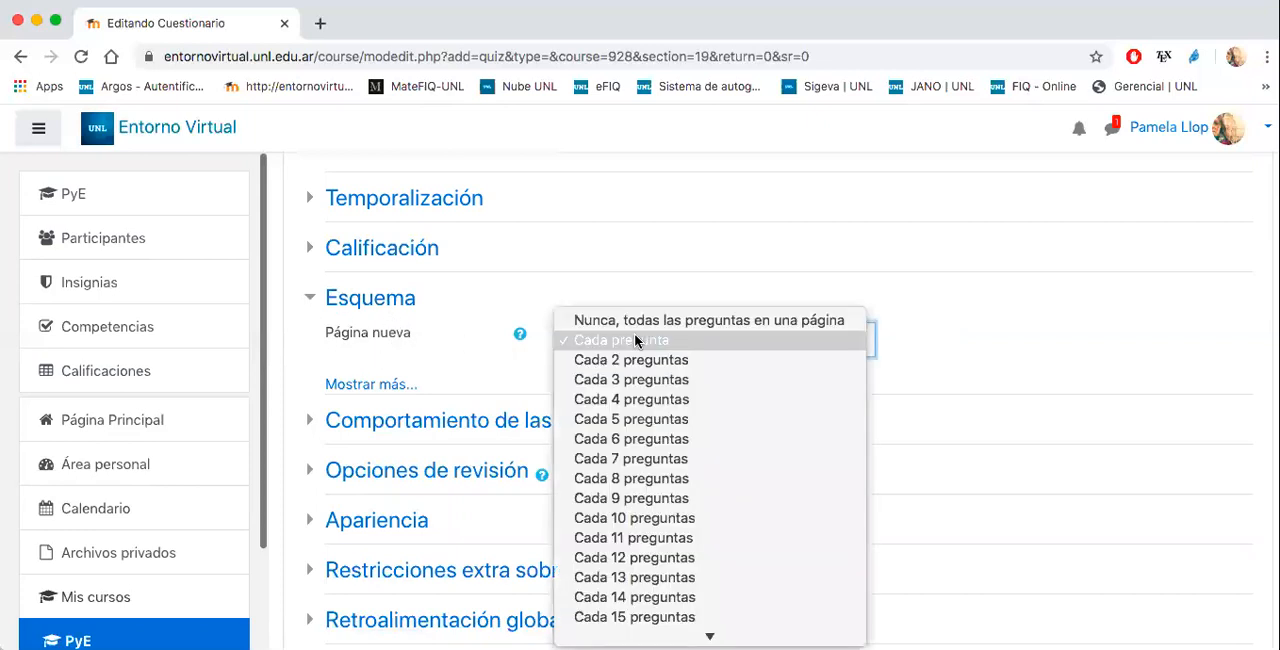
click(635, 341)
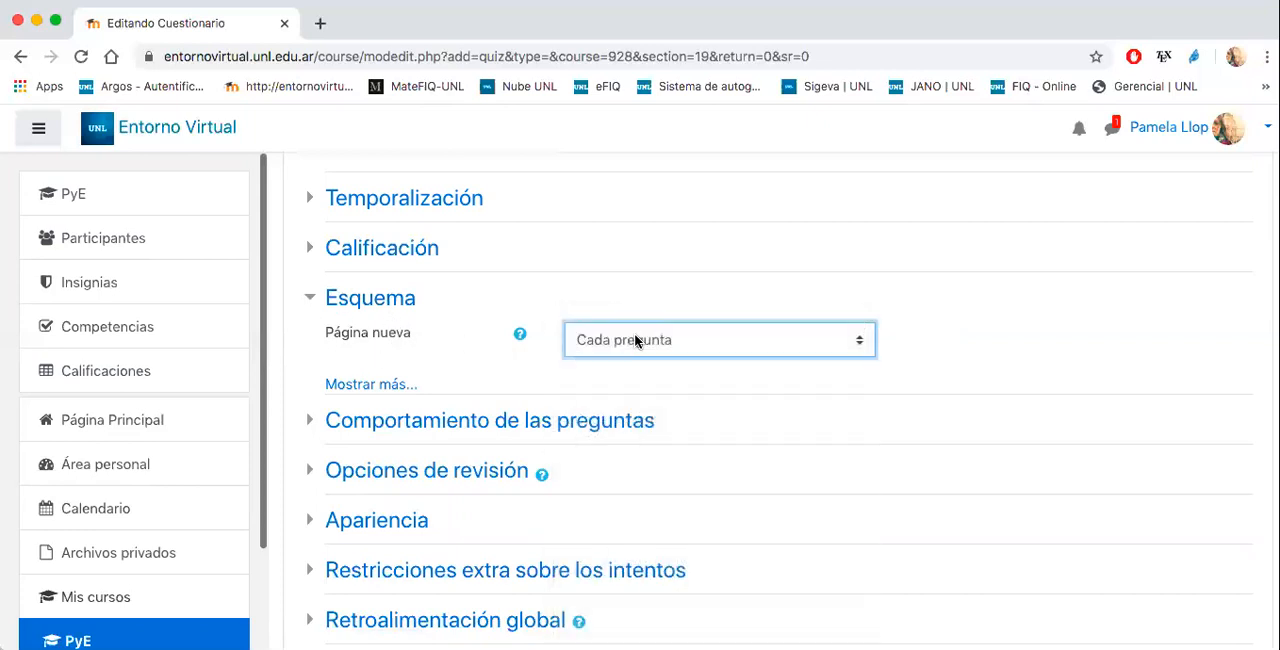
- Collapse Esquema and keep "Retroalimentación diferida" as the question behaviour under Comportamiento de las preguntas
click(406, 297)
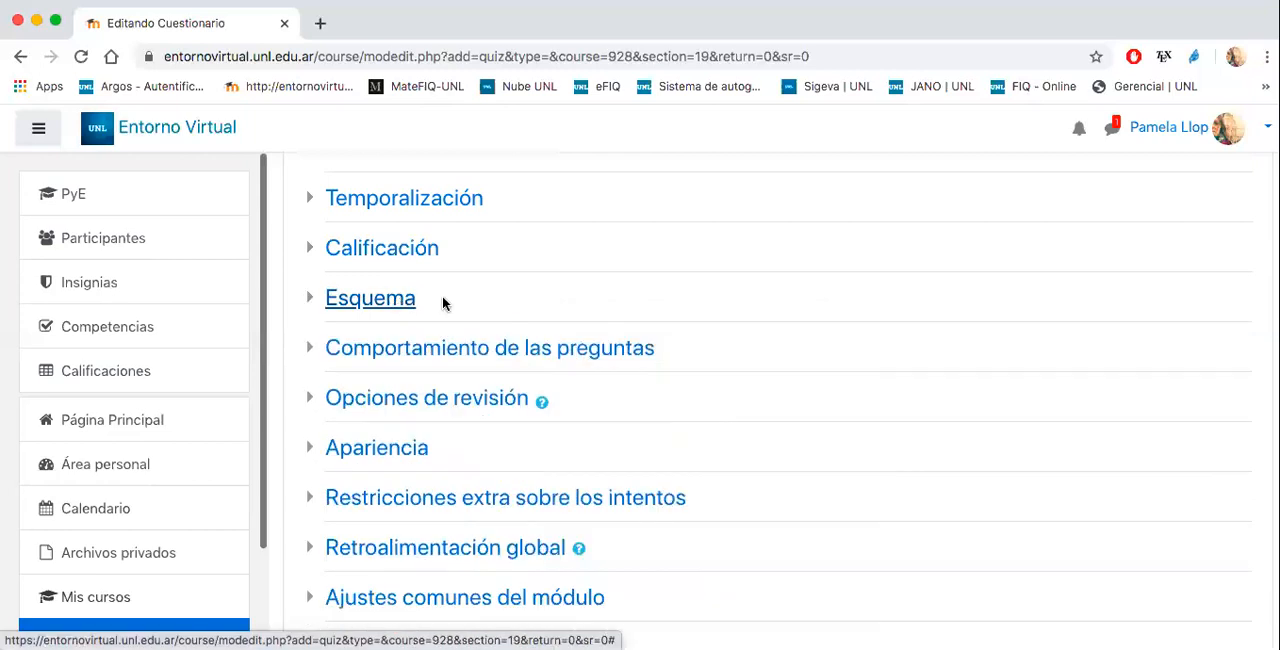
click(595, 356)
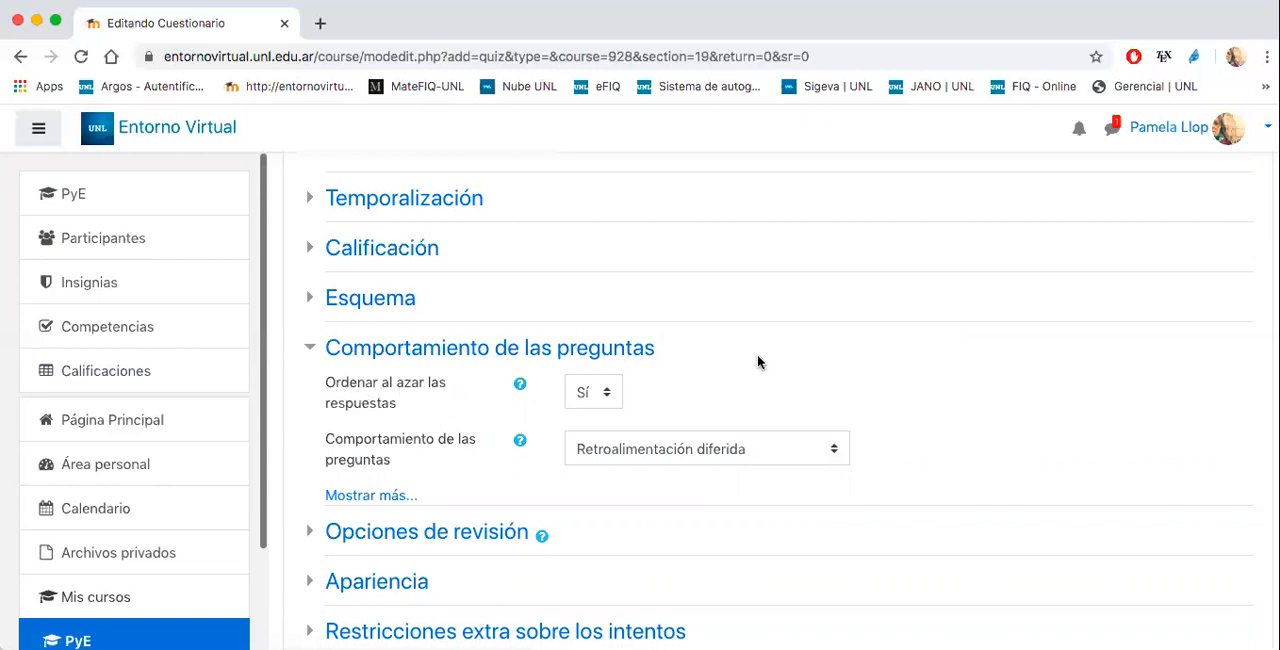
scroll(771, 351, down, 2)
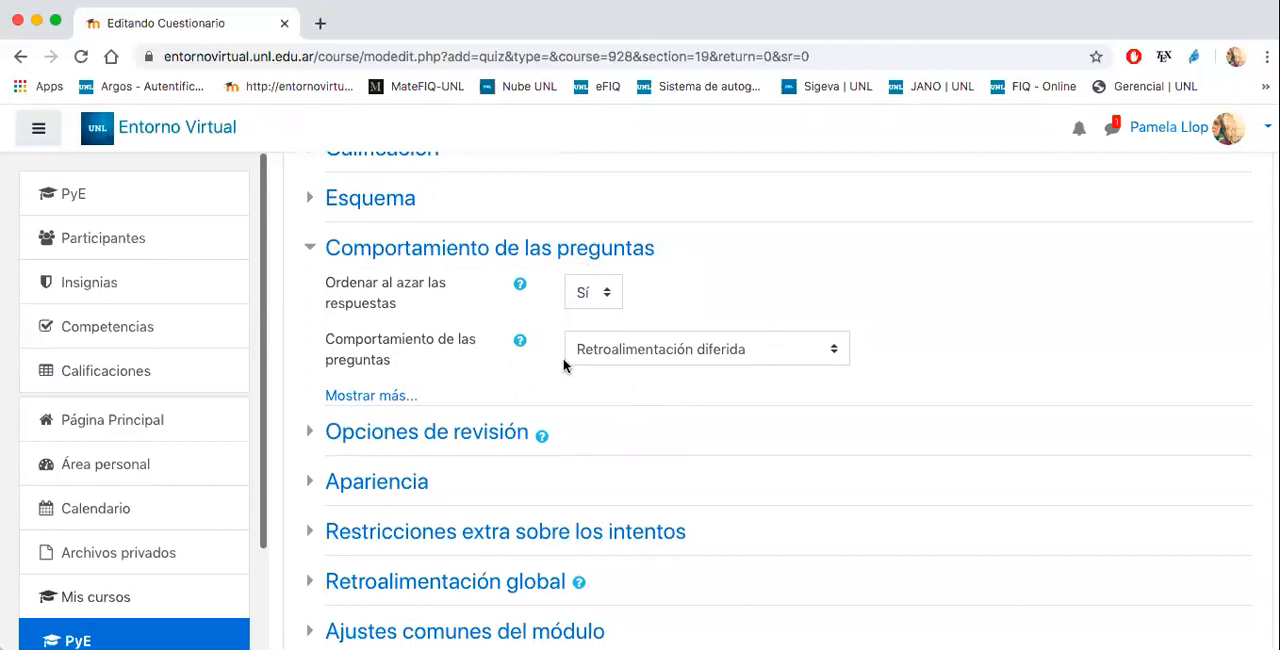
click(617, 360)
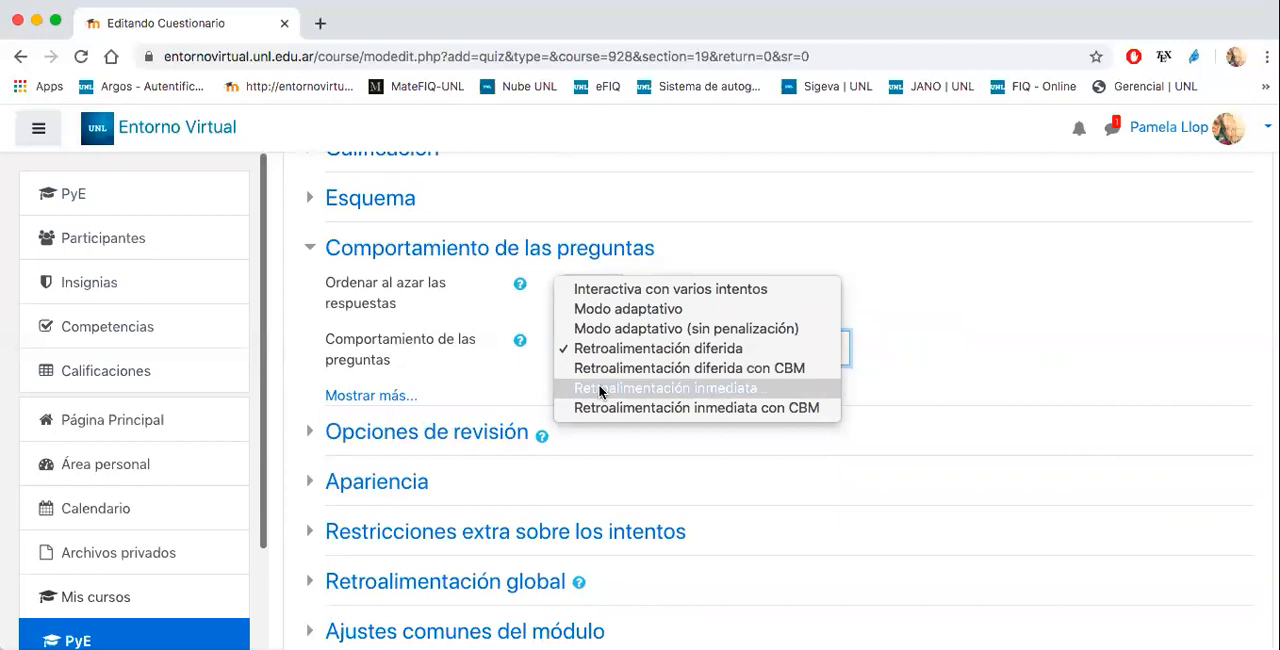
click(604, 352)
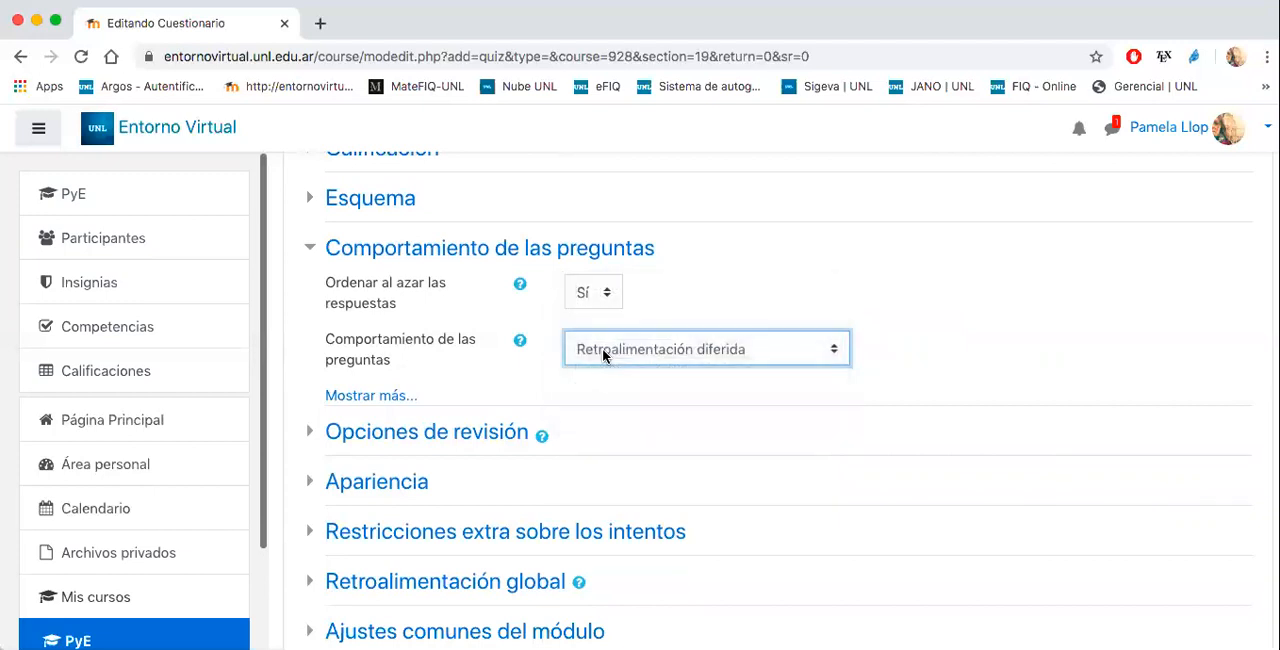
click(458, 250)
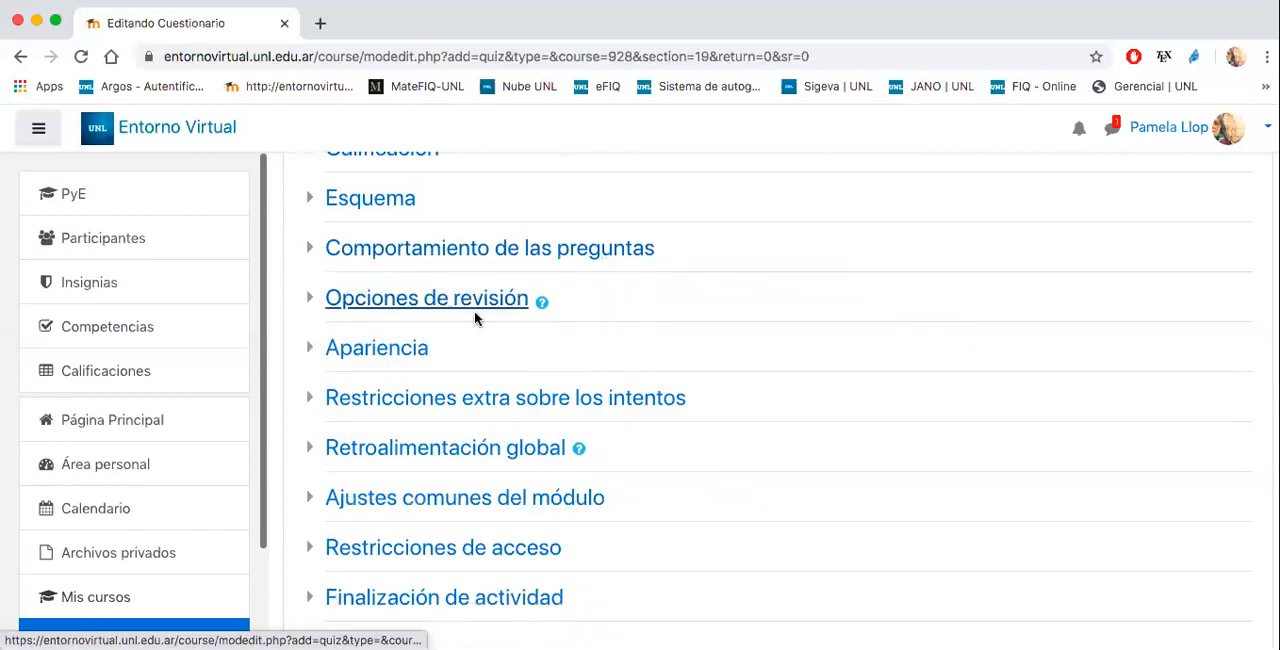
- Examine the Opciones de revisión for each stage of the quiz alongside the Comportamiento de las preguntas settings
click(449, 298)
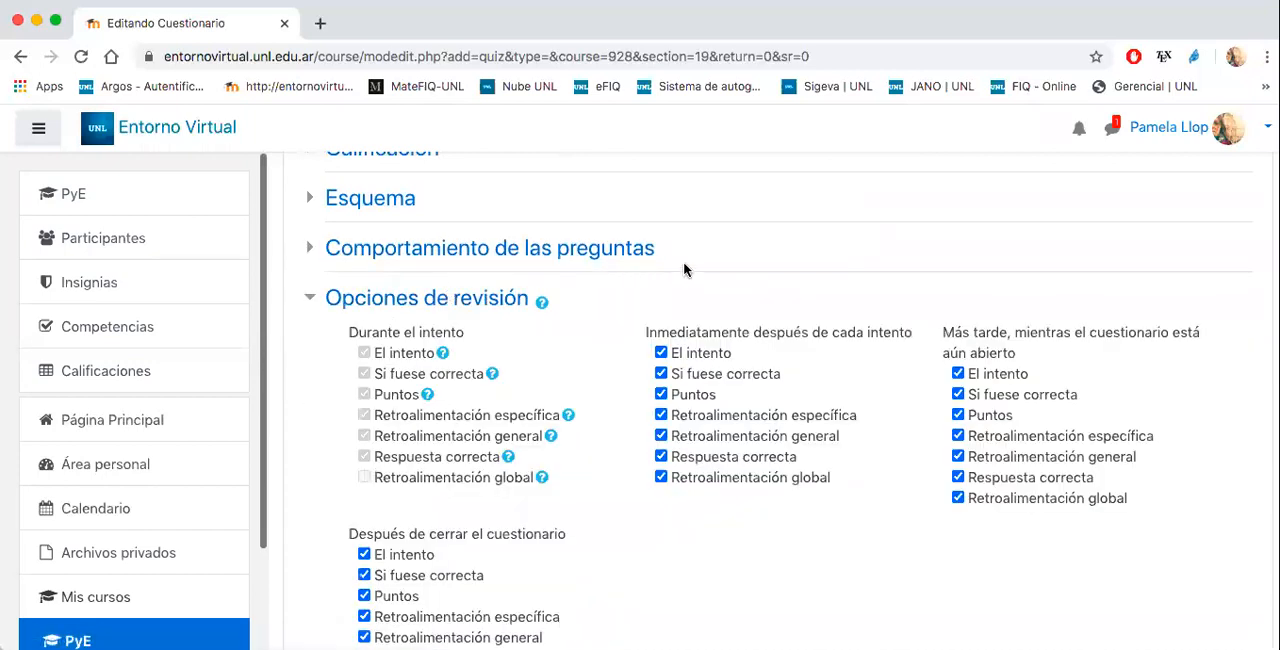
scroll(731, 260, down, 1)
scroll(561, 297, down, 3)
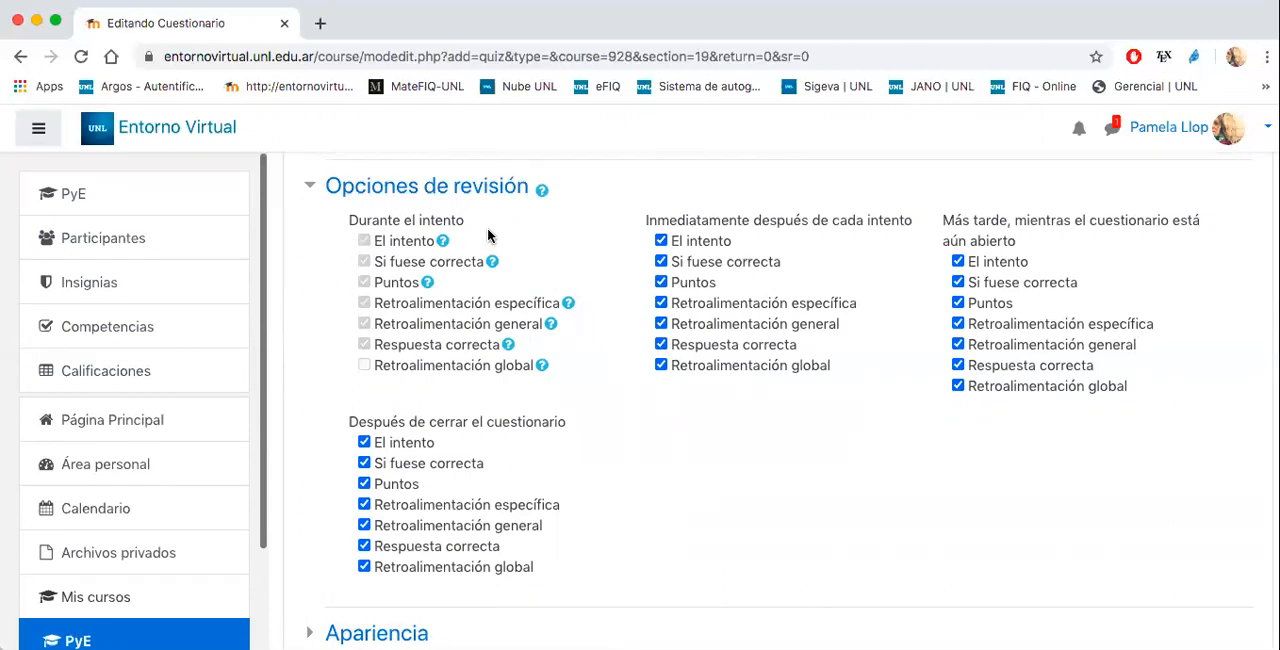
scroll(488, 236, up, 2)
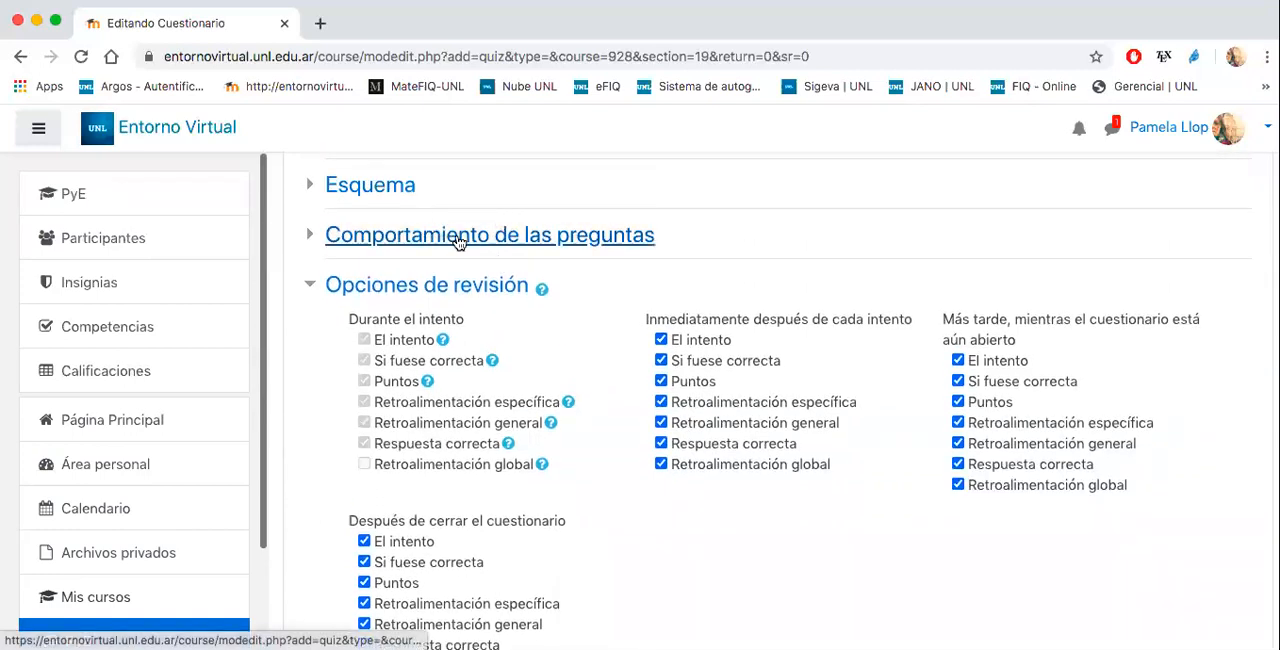
click(458, 236)
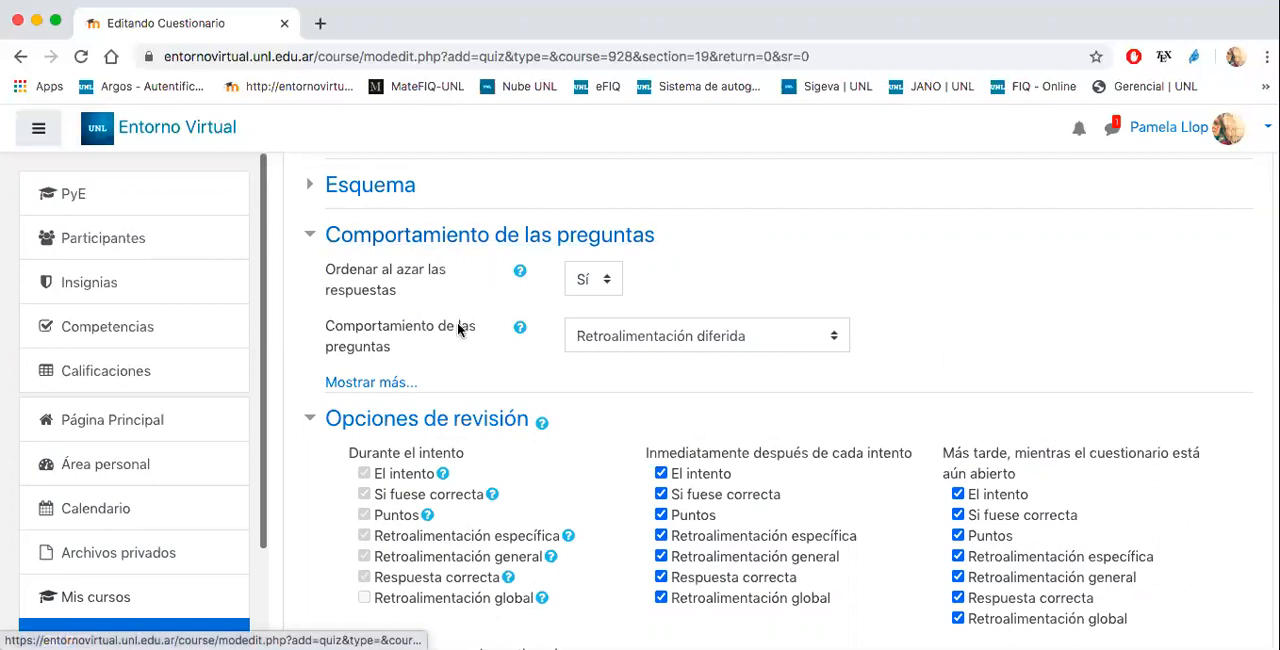
scroll(457, 323, down, 1)
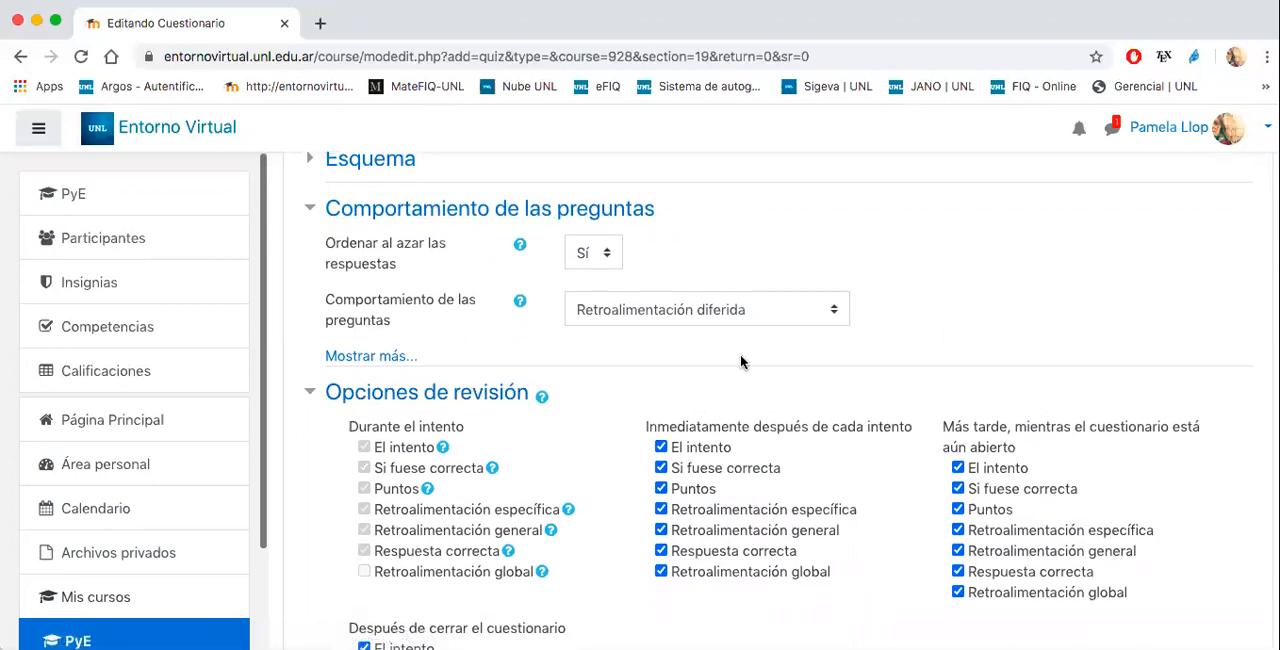
scroll(740, 361, down, 5)
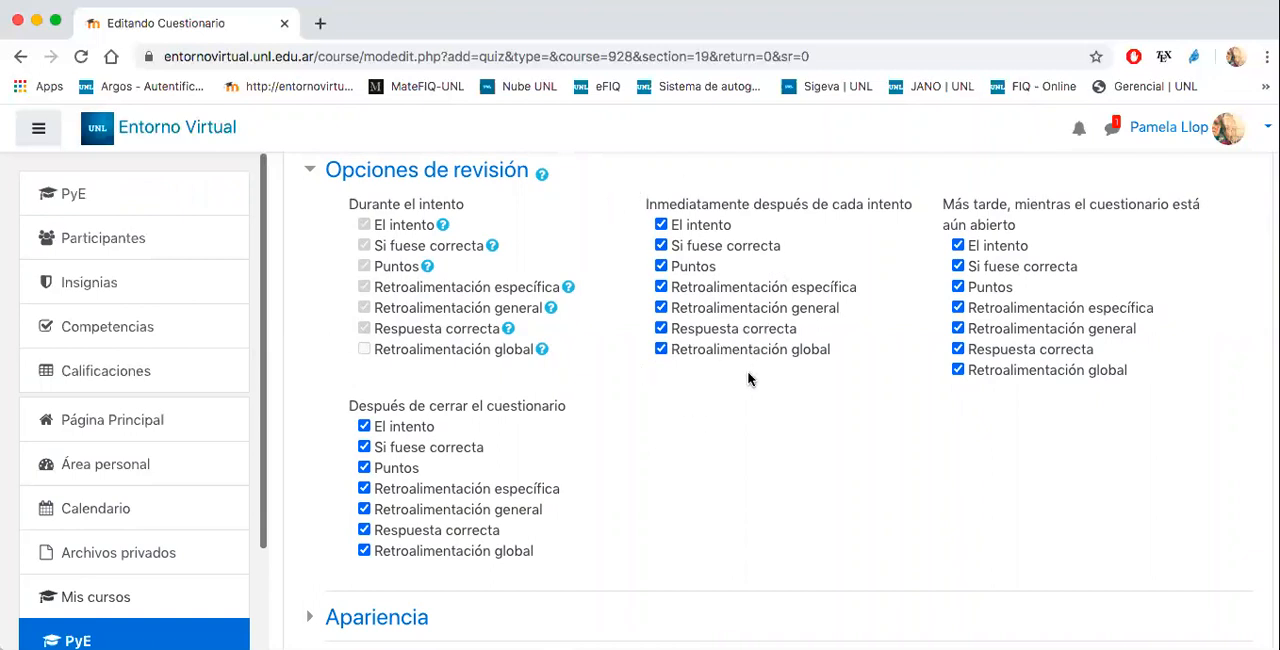
scroll(748, 378, up, 2)
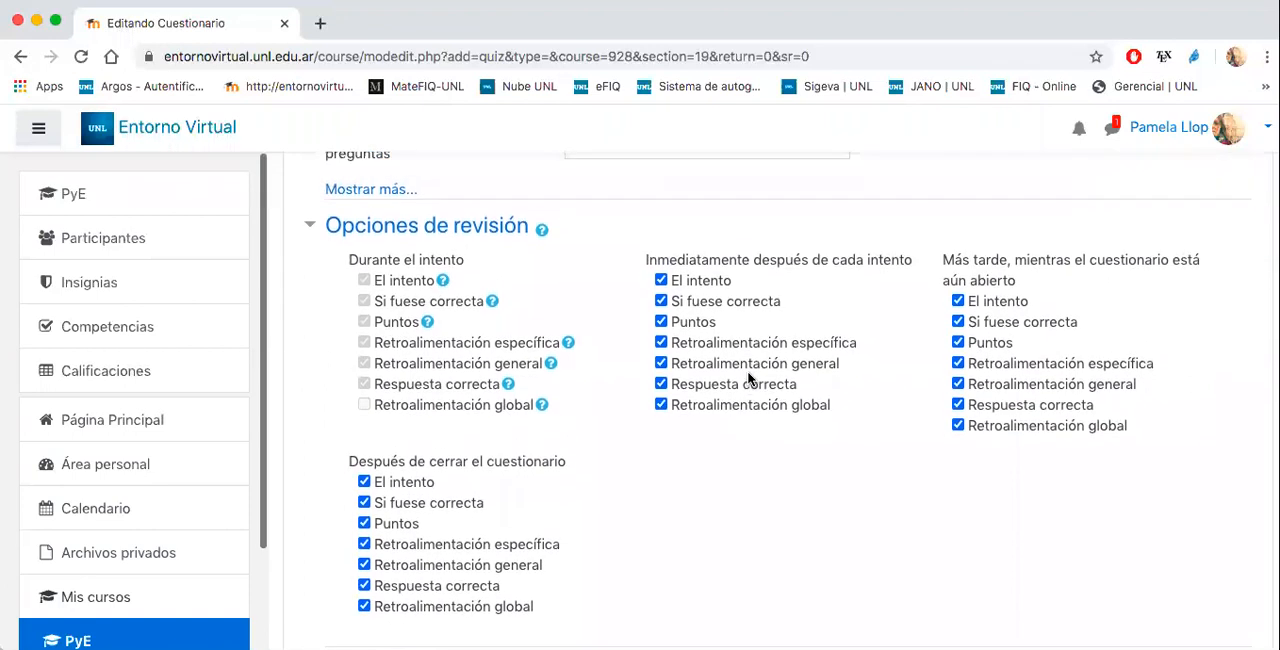
scroll(748, 378, down, 2)
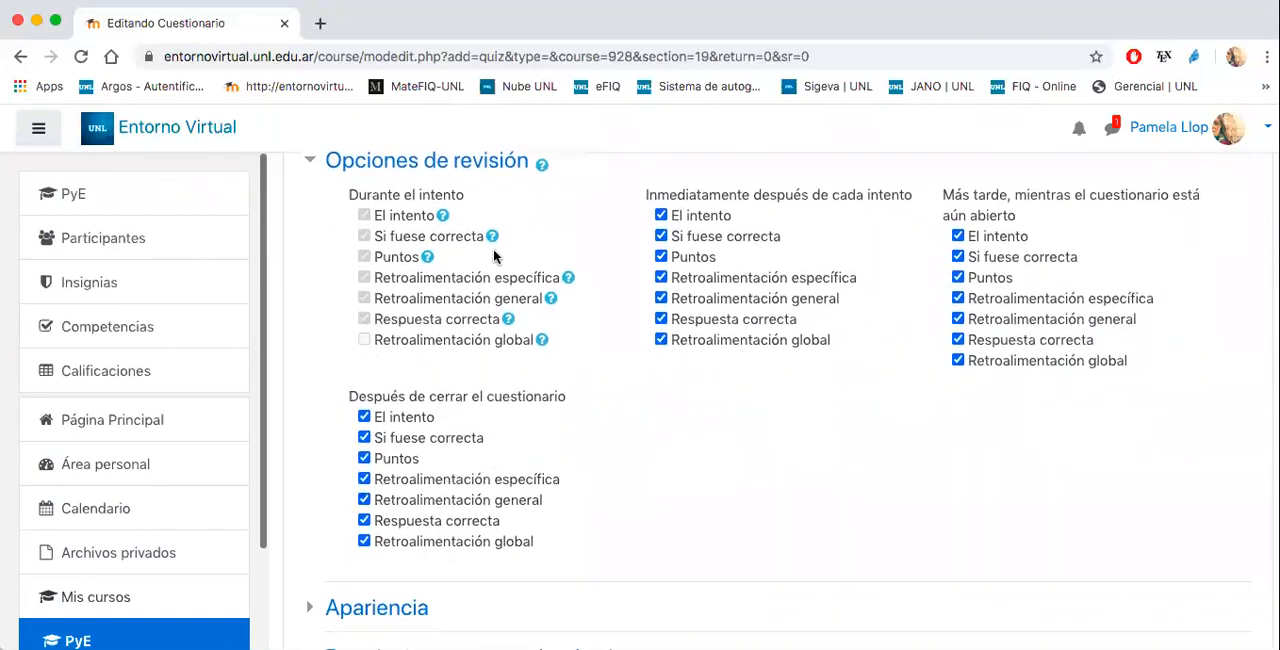
click(490, 164)
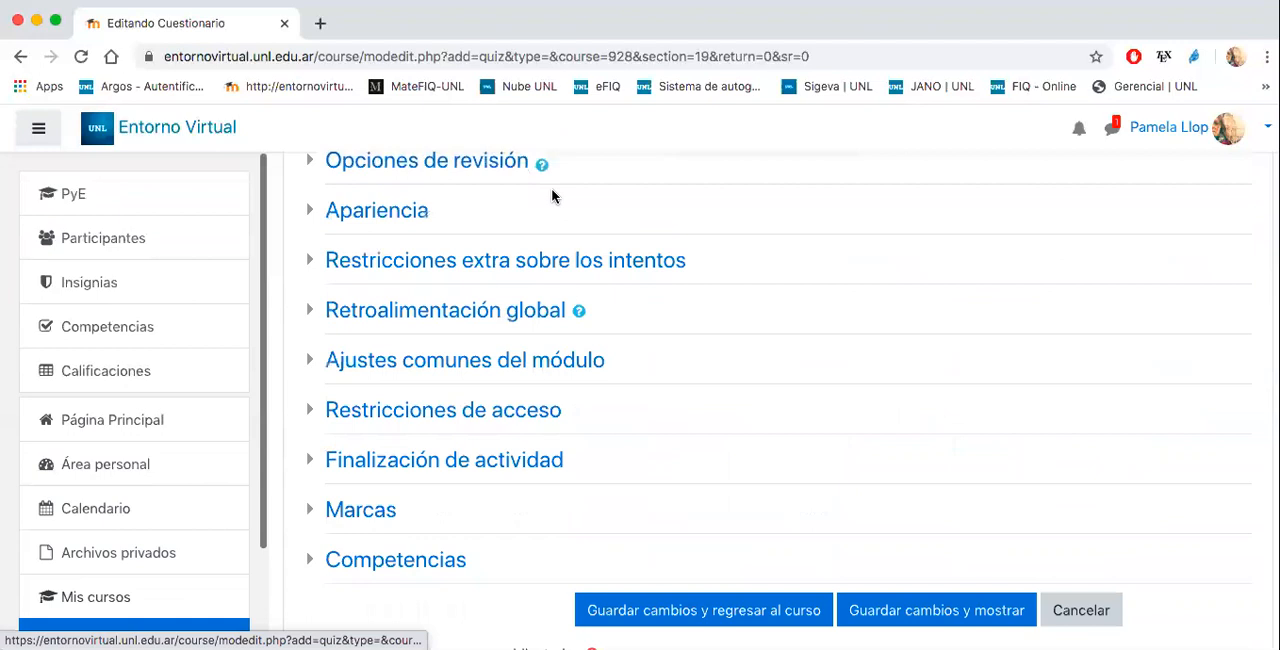
- Look through the quiz settings from Apariencia to Restricciones de acceso, leaving each section collapsed
scroll(552, 196, up, 2)
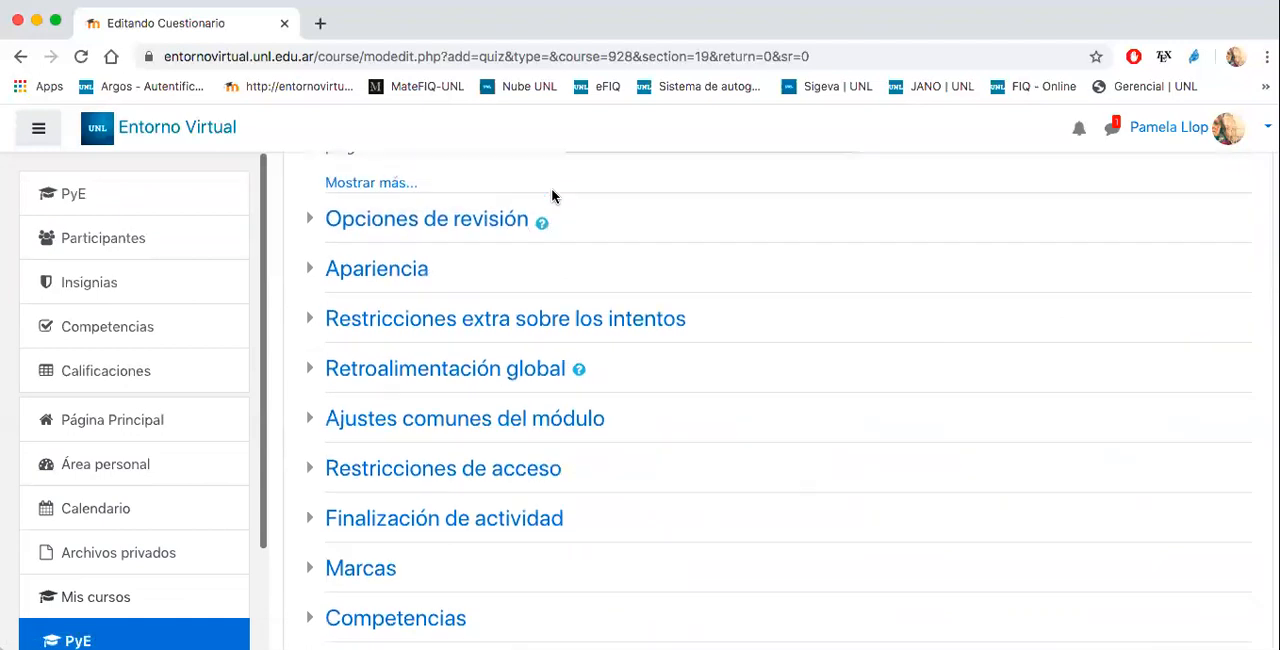
click(375, 274)
click(376, 277)
click(379, 320)
click(380, 324)
click(385, 370)
click(385, 370)
click(407, 418)
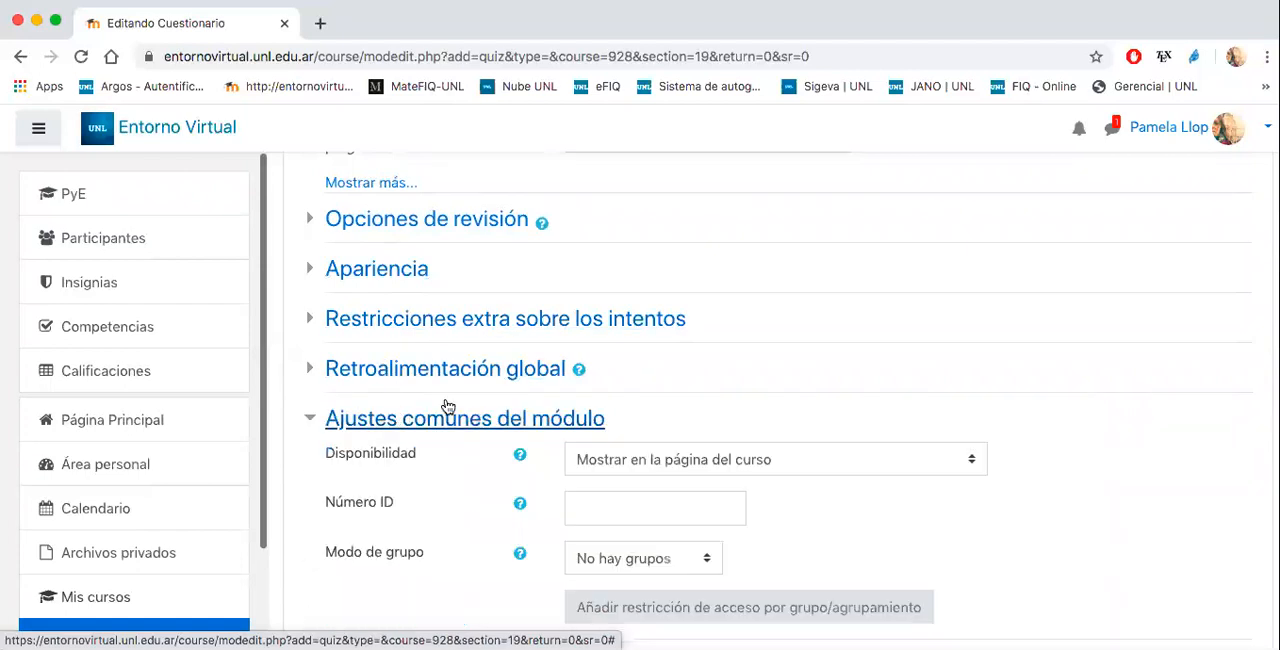
scroll(803, 349, down, 3)
click(571, 312)
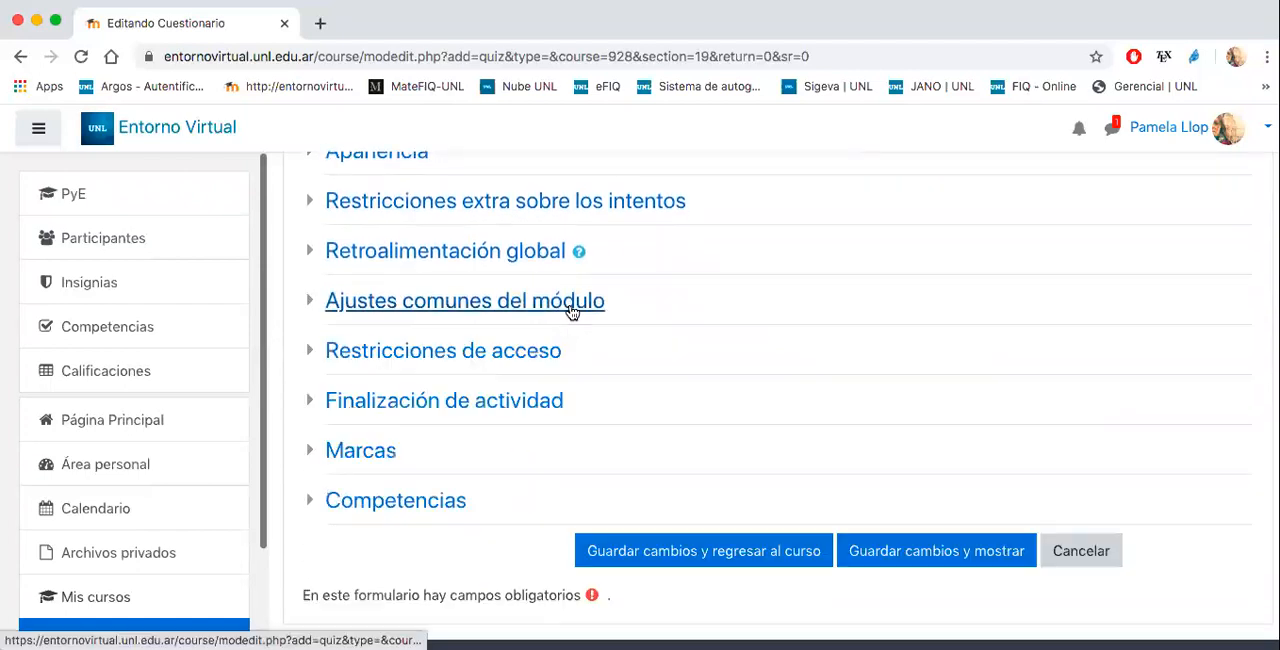
click(520, 357)
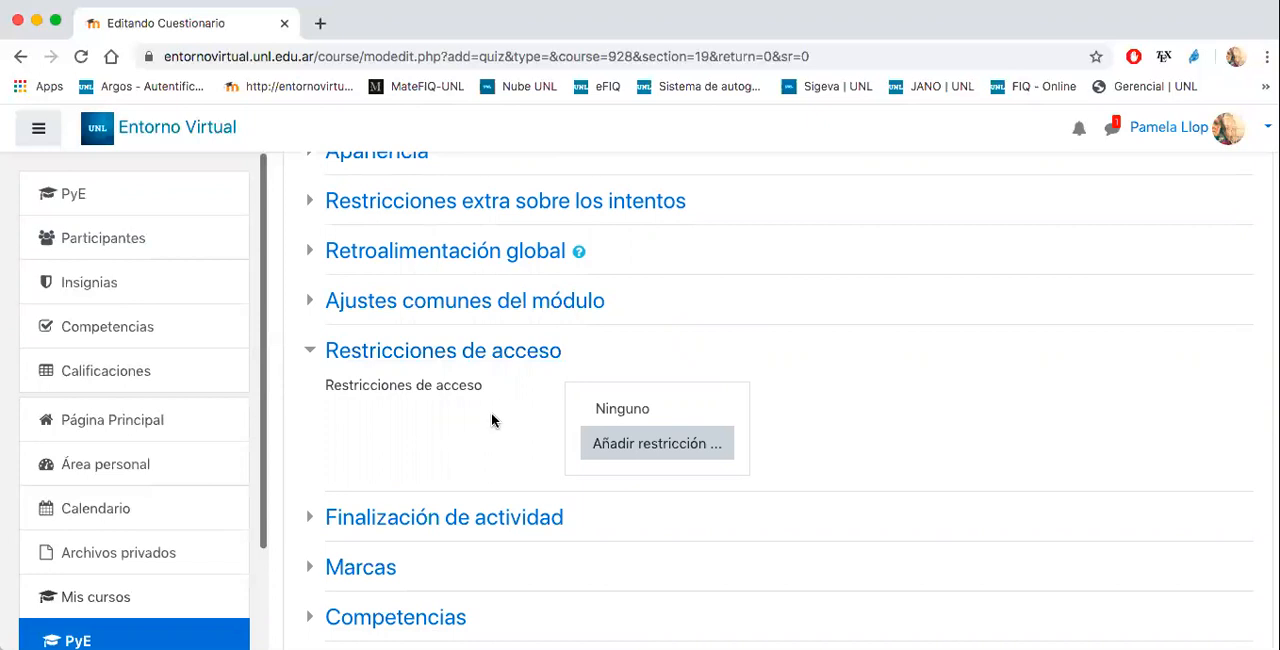
click(543, 351)
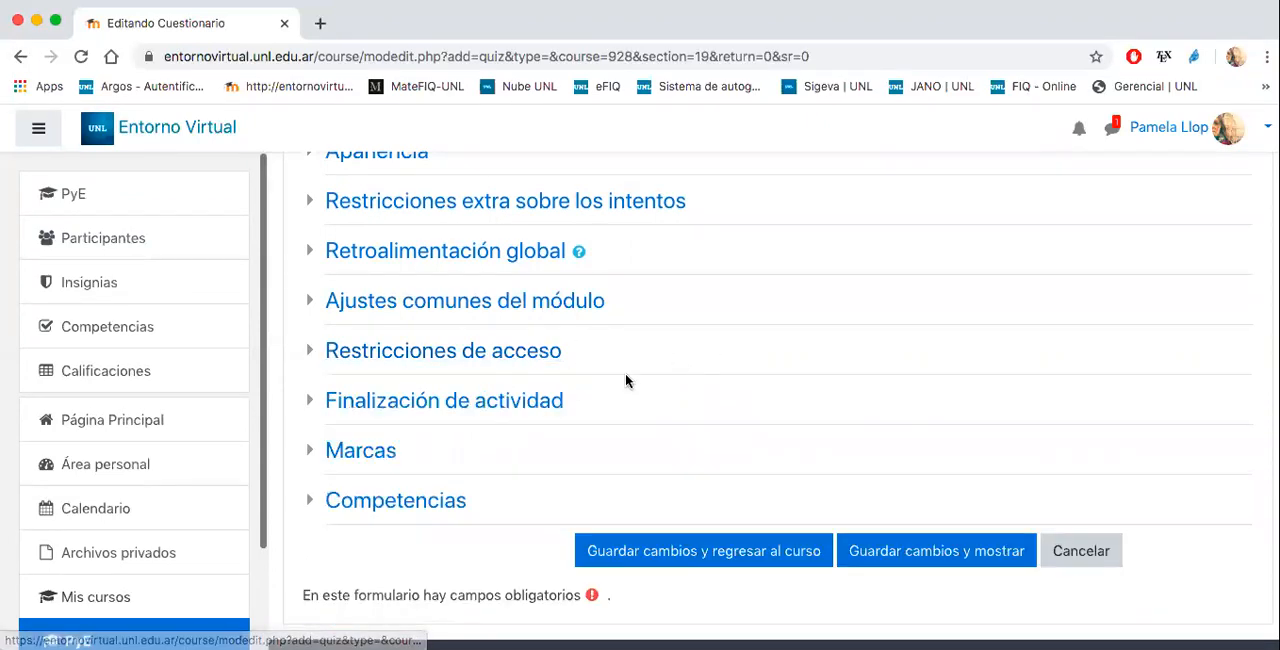
- Under Finalización de actividad, set Rastreo de finalización to "Mostrar la actividad como completada cuando se cumplan las condiciones"
scroll(625, 380, down, 2)
click(521, 310)
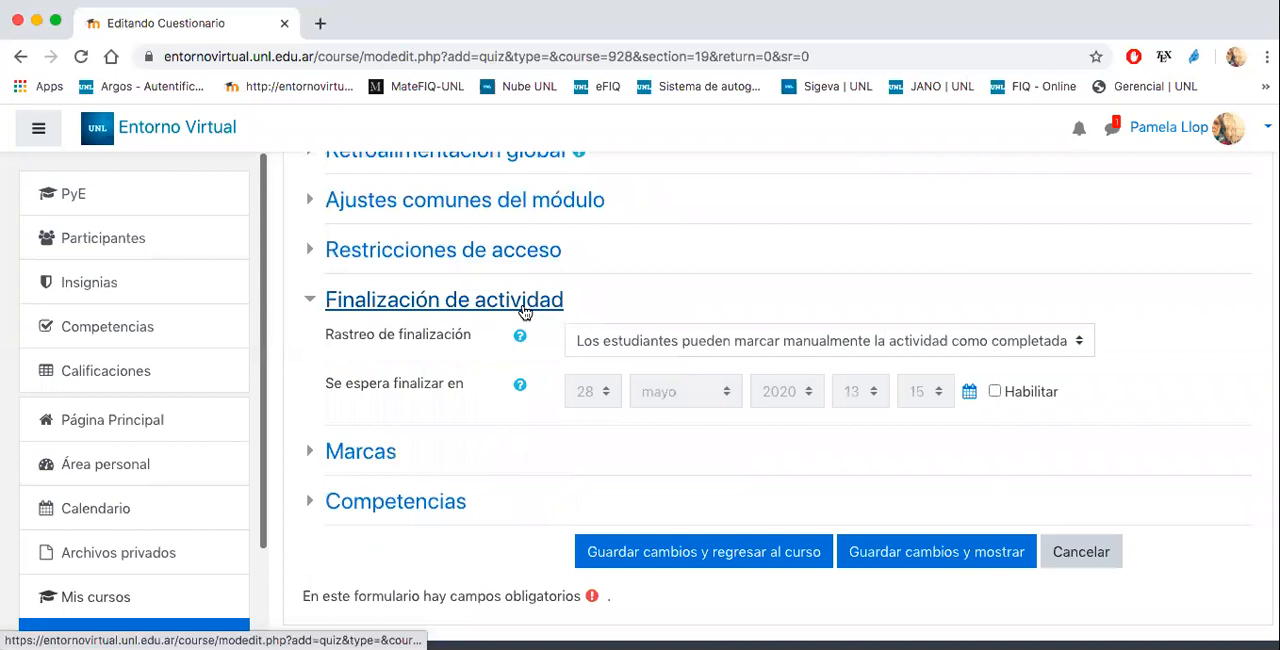
click(628, 342)
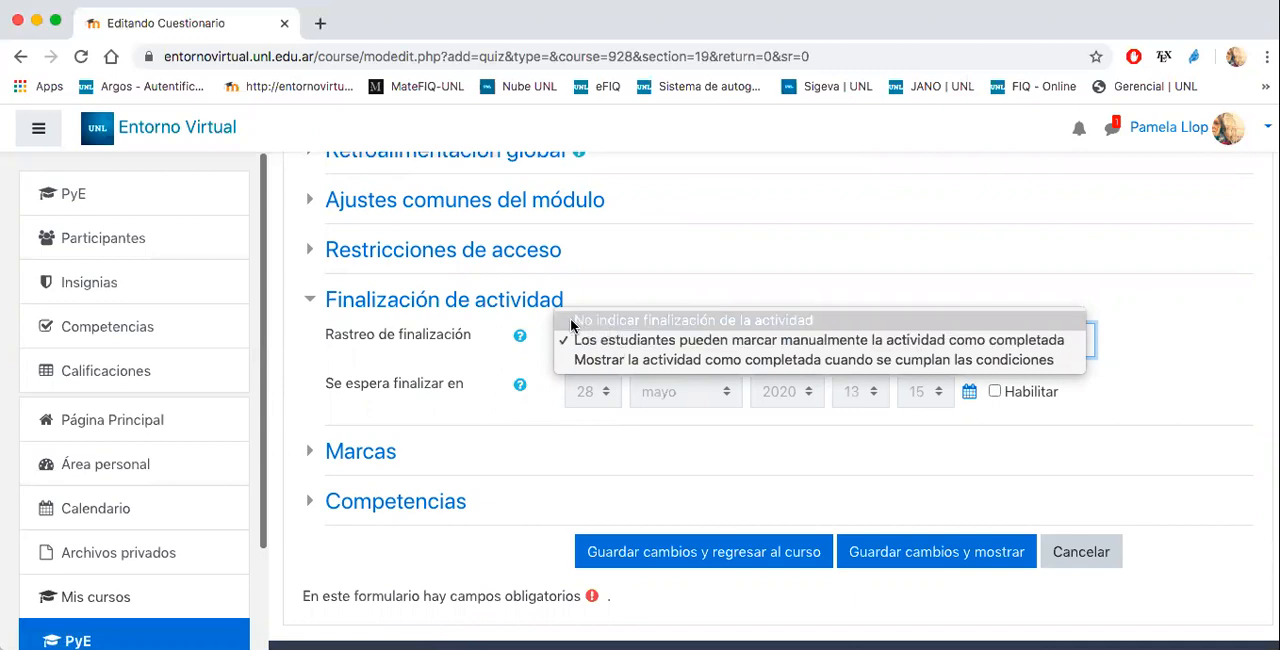
click(630, 362)
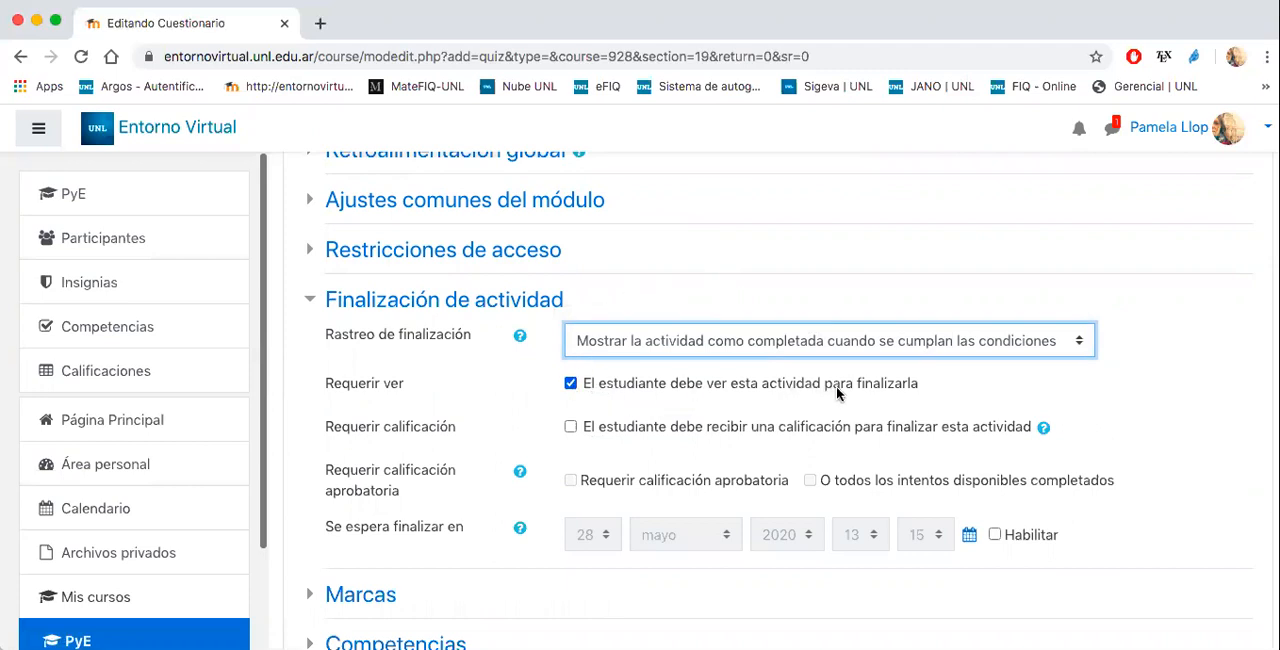
- Require students to receive a grade to complete the activity, and collapse the Finalización de actividad settings
scroll(640, 392, down, 1)
click(571, 380)
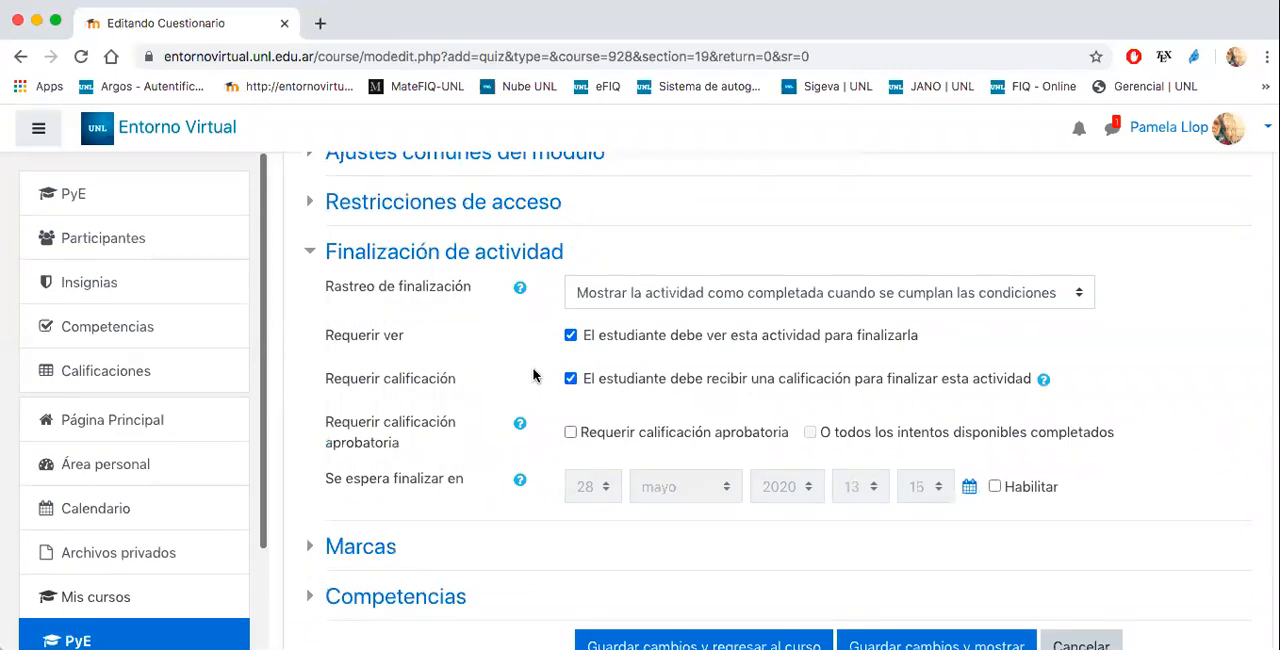
scroll(493, 320, down, 1)
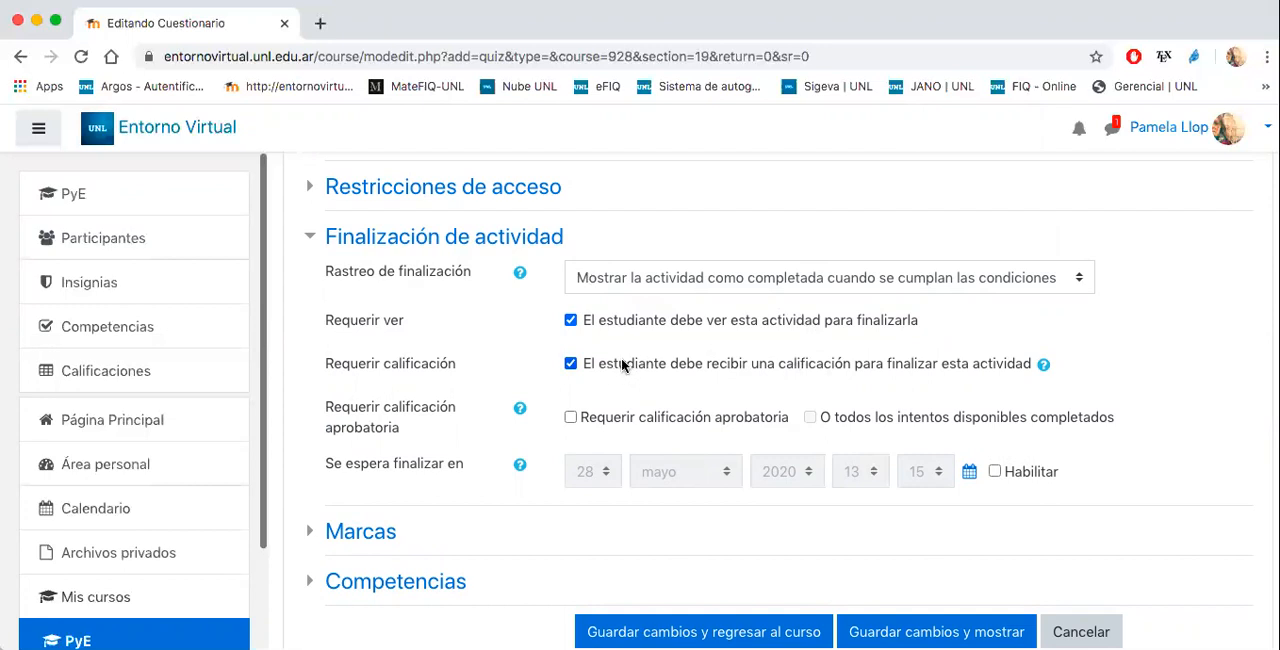
click(532, 243)
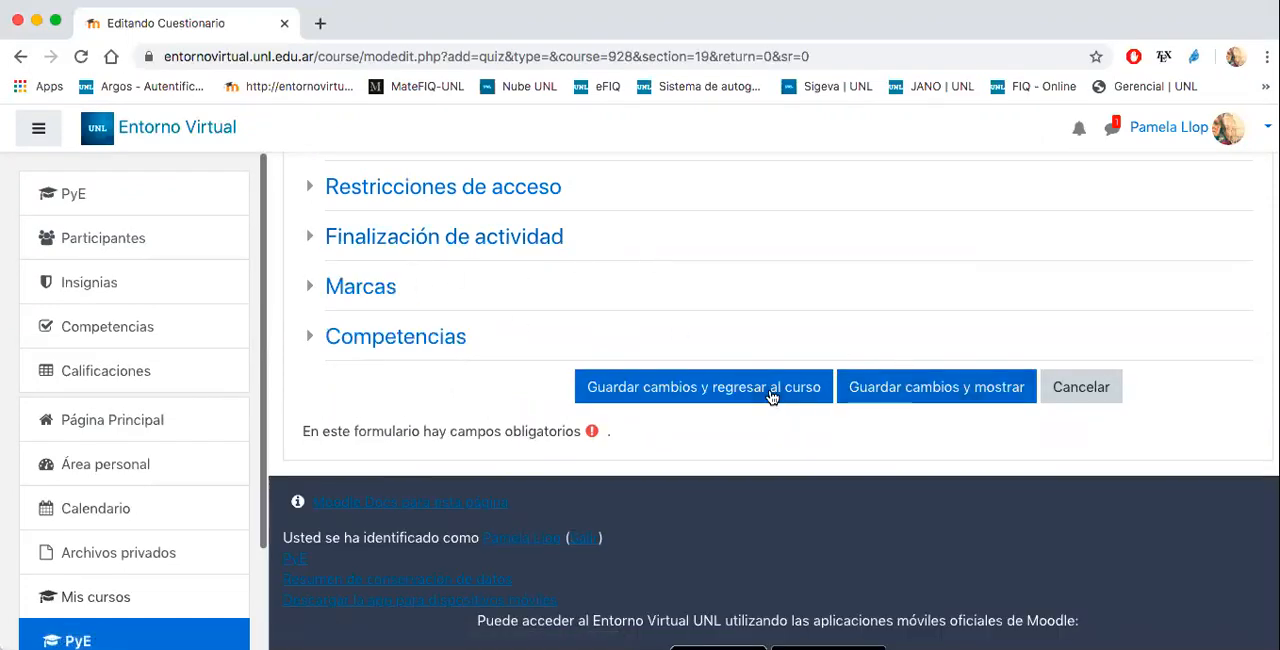
- Save the quiz and display its page, checking the Método de calificación in the summary
click(871, 388)
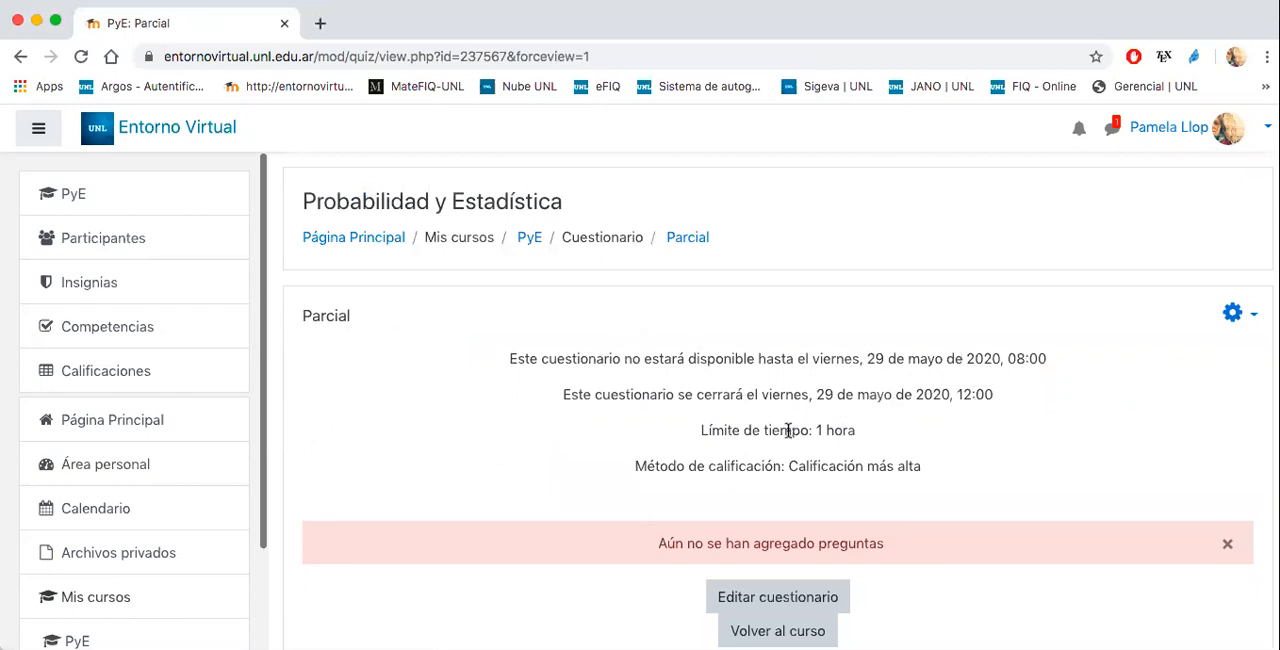
scroll(786, 416, down, 2)
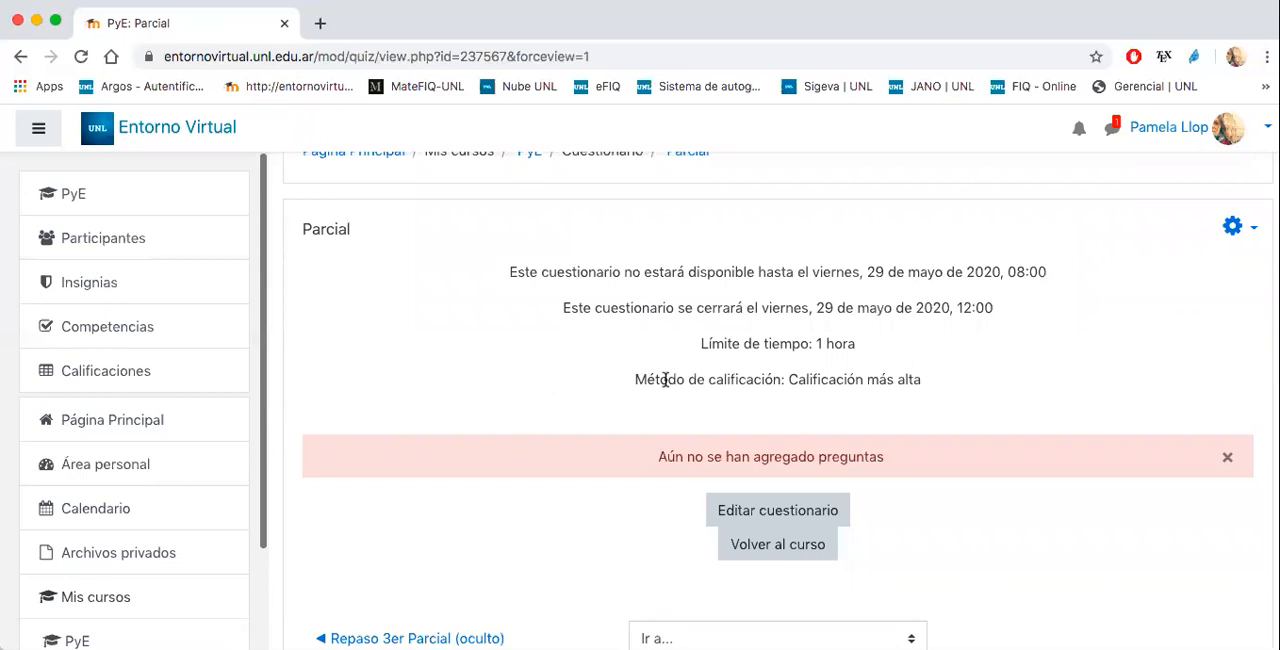
drag(788, 379, 942, 382)
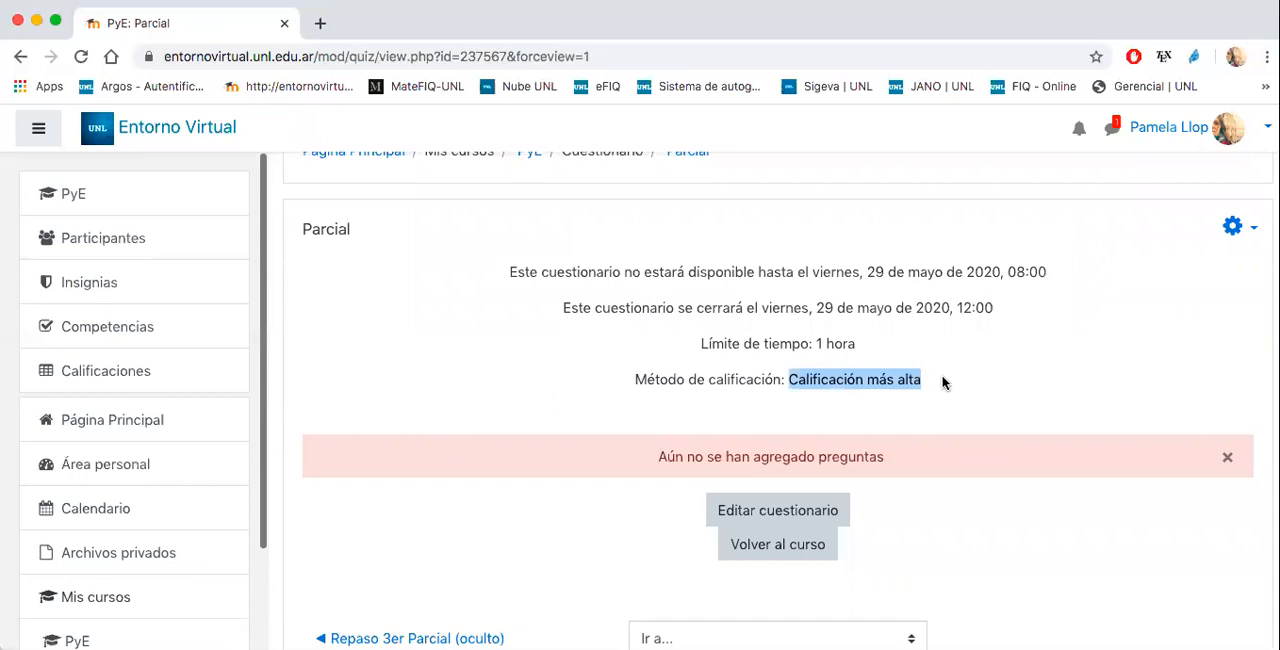
scroll(806, 413, down, 1)
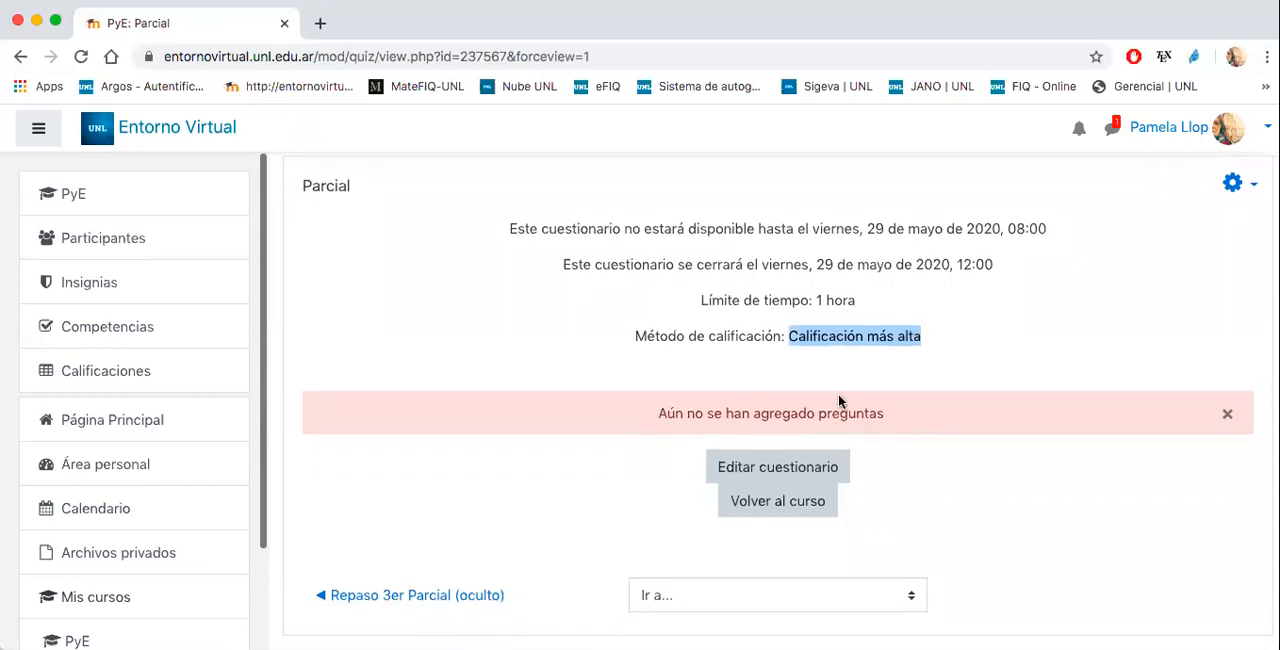
- Open the Parcial quiz for editing and add one random question from the category "Pregunta 1" under Cuestionario
click(828, 468)
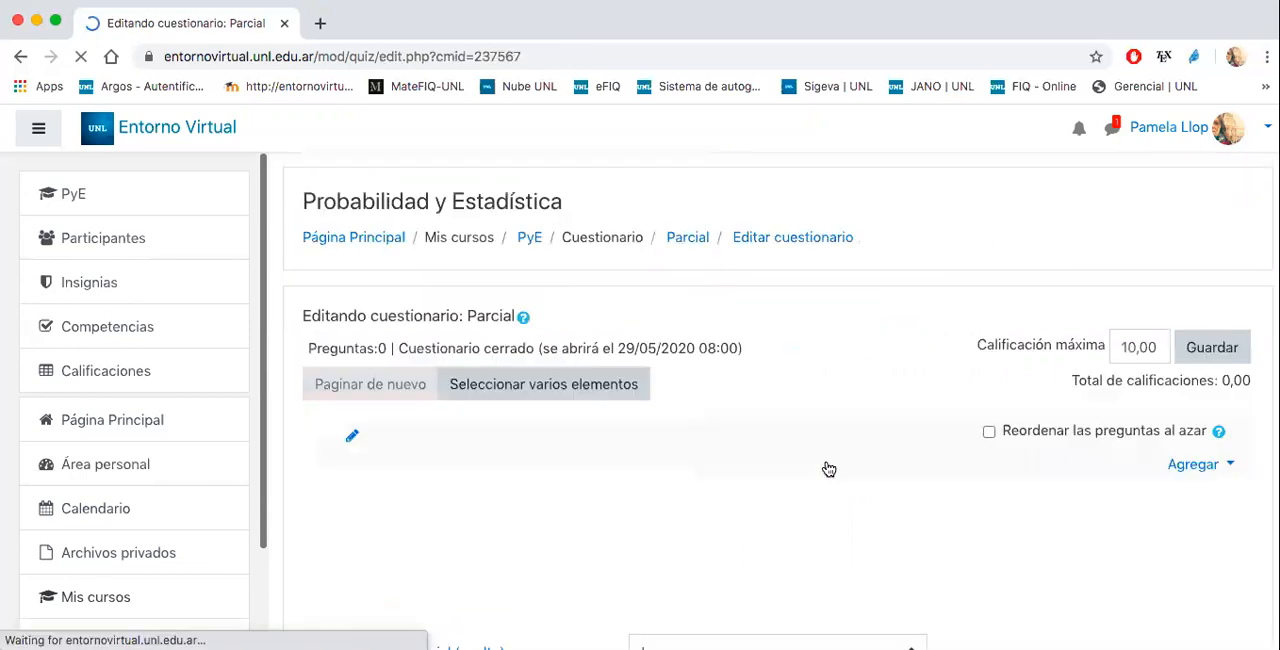
scroll(821, 390, down, 2)
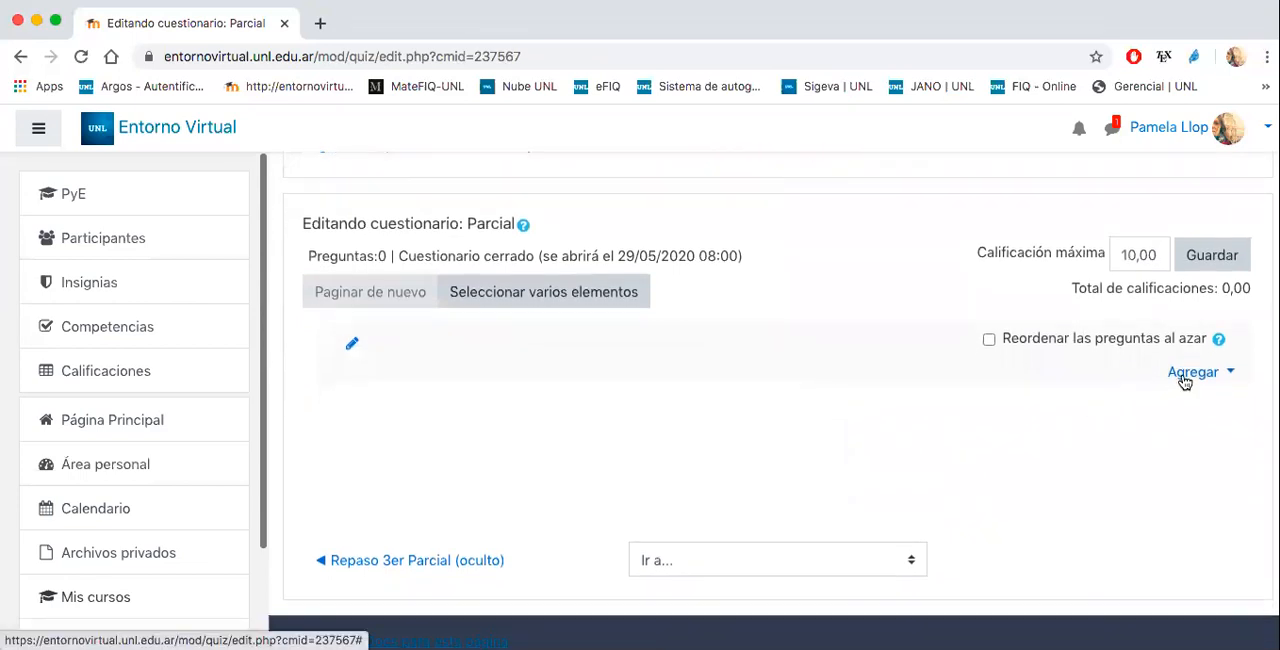
click(1184, 381)
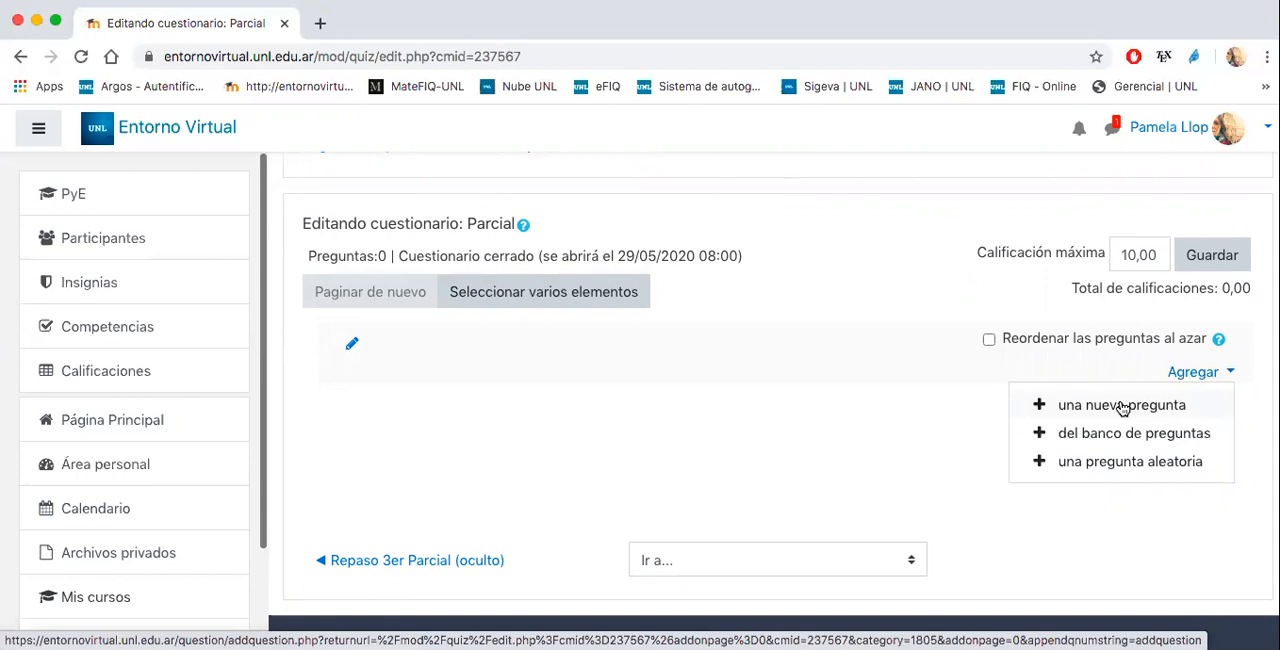
click(1084, 465)
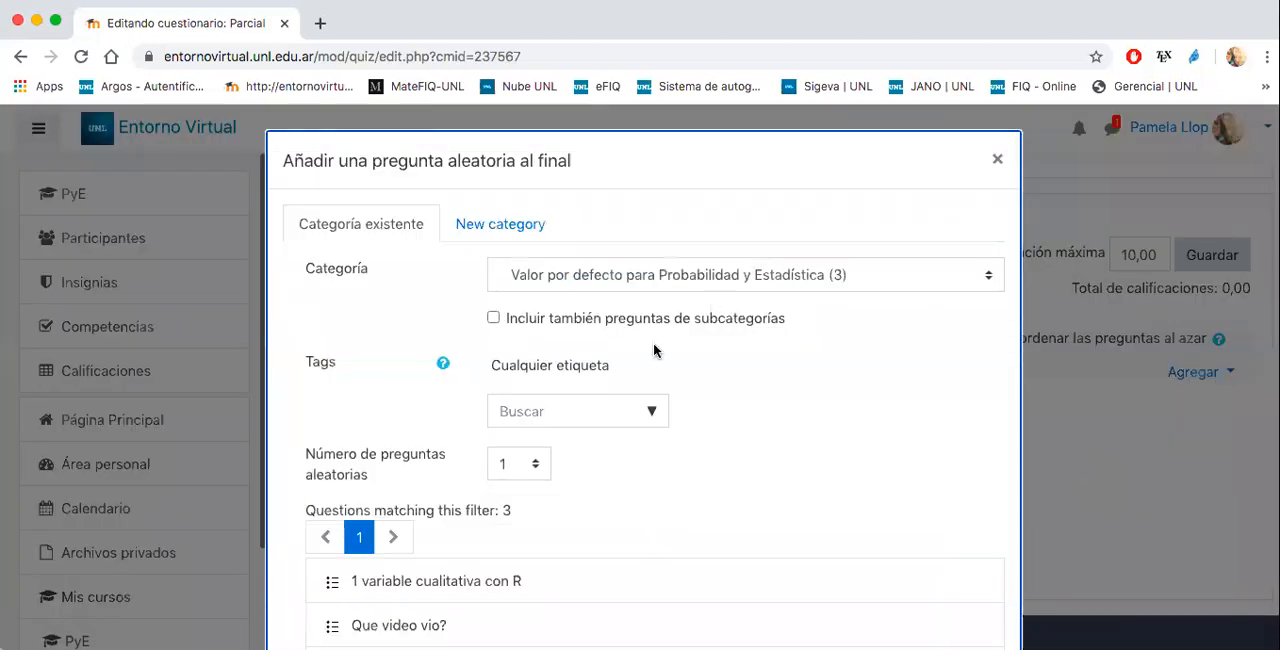
click(766, 274)
scroll(650, 270, down, 2)
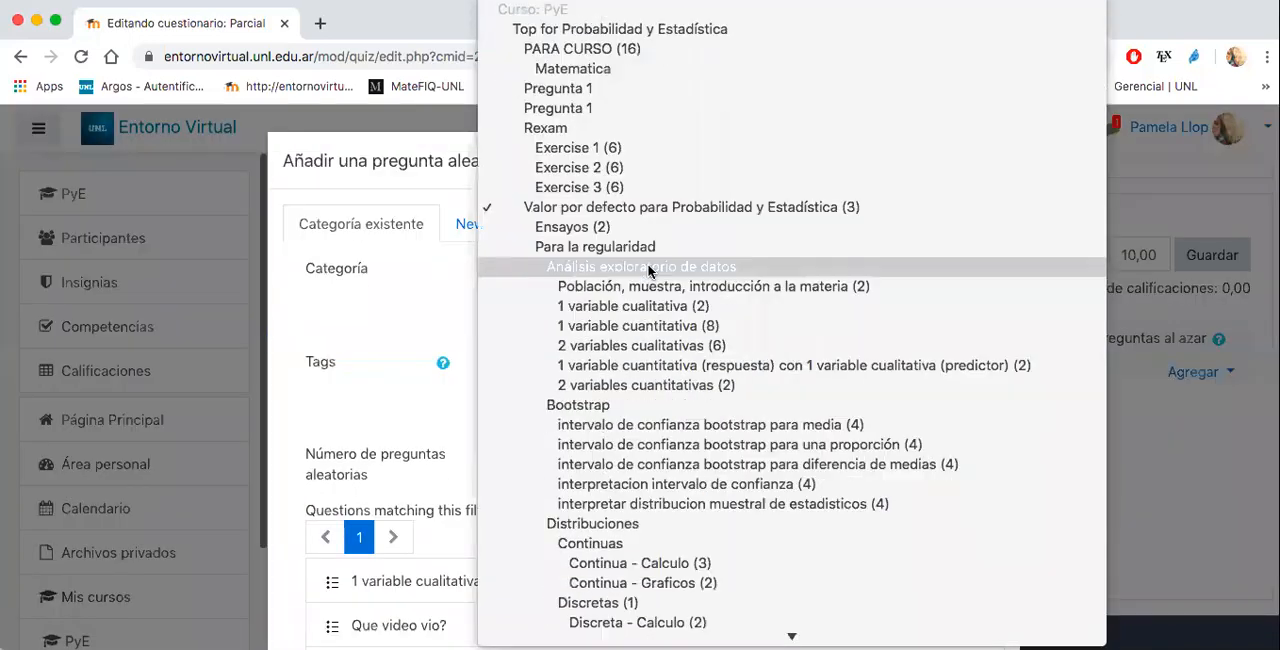
scroll(648, 270, down, 10)
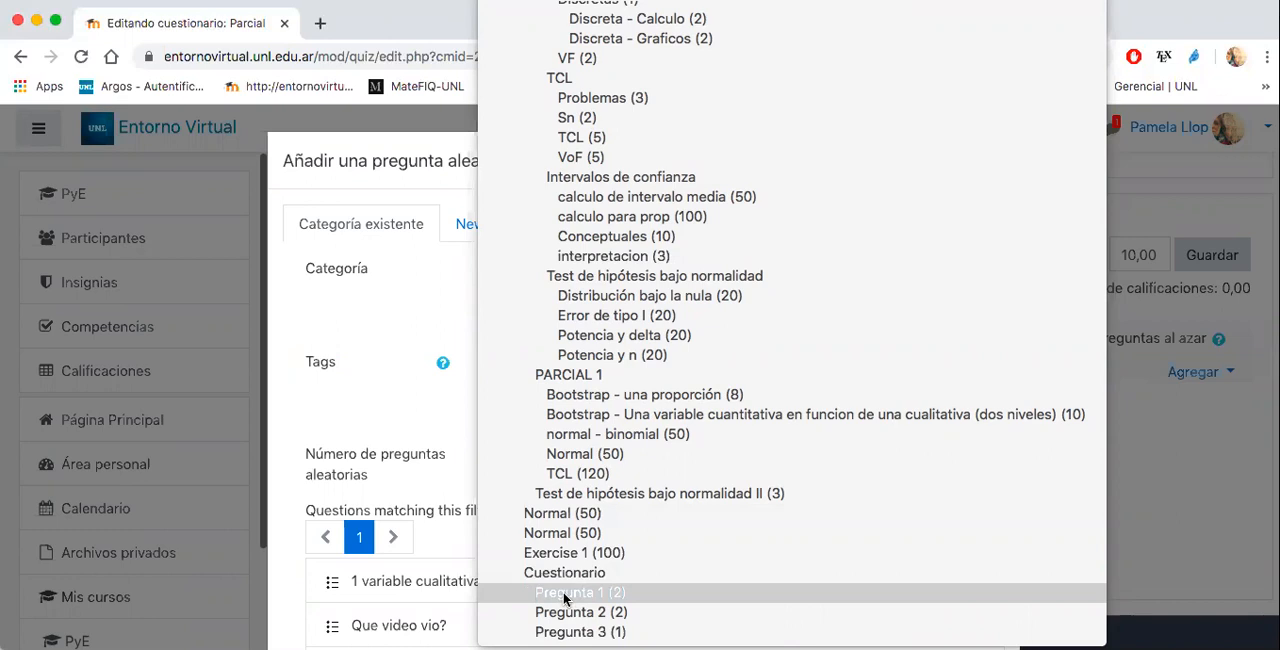
click(619, 593)
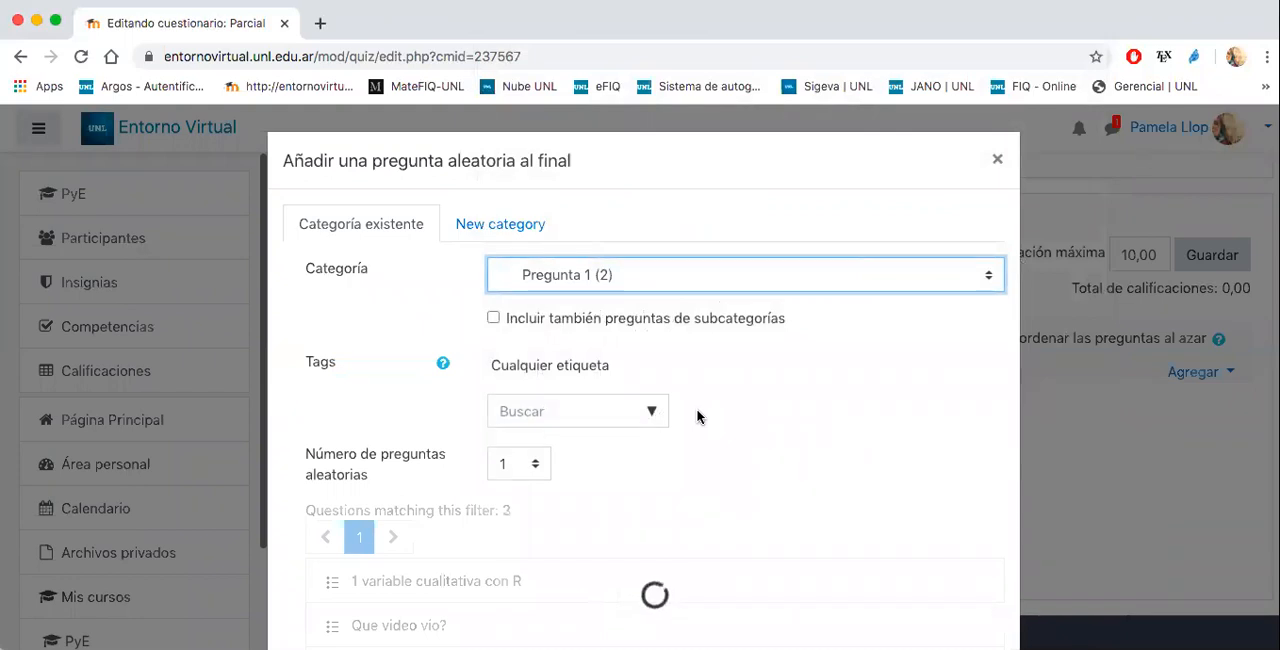
scroll(703, 379, down, 1)
scroll(703, 379, down, 3)
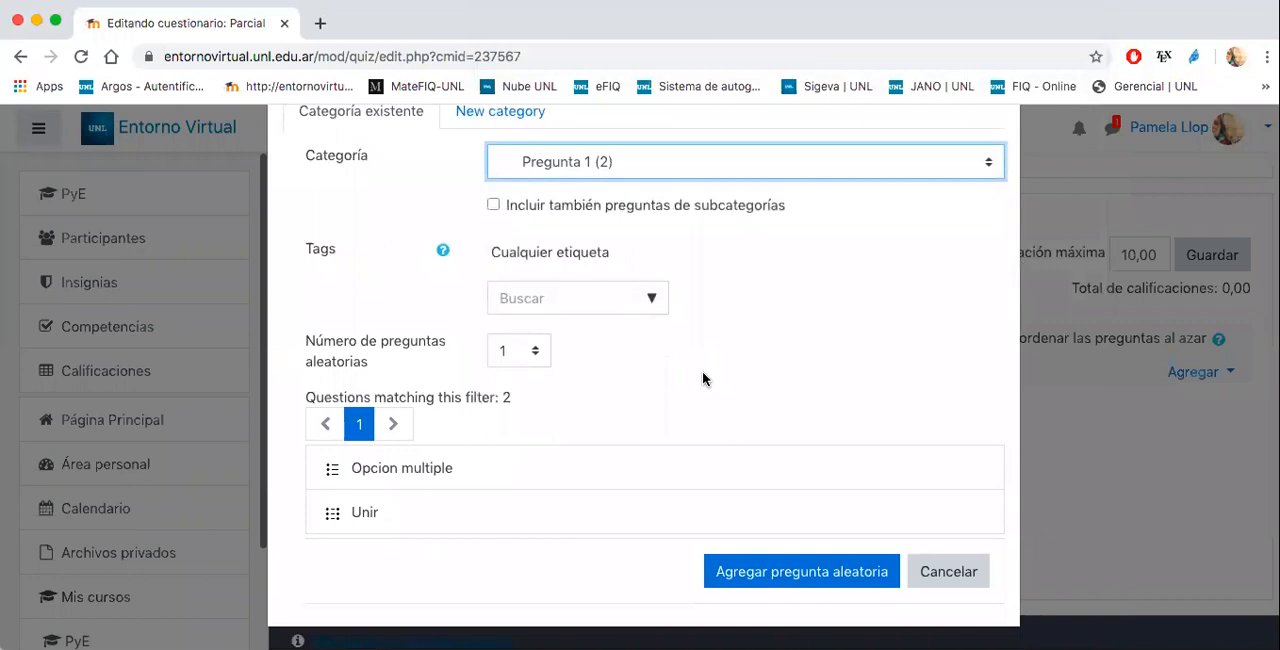
click(767, 571)
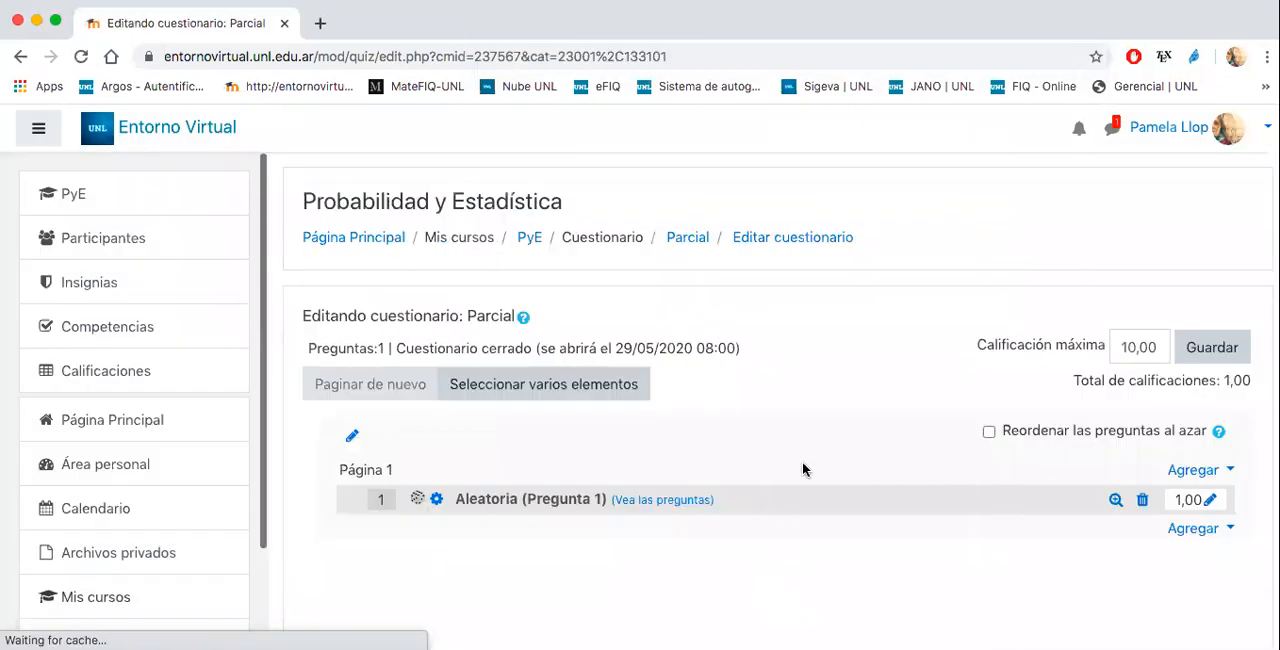
- Add one random question from the category "Pregunta 2" at the end of the quiz
click(1200, 528)
click(1128, 617)
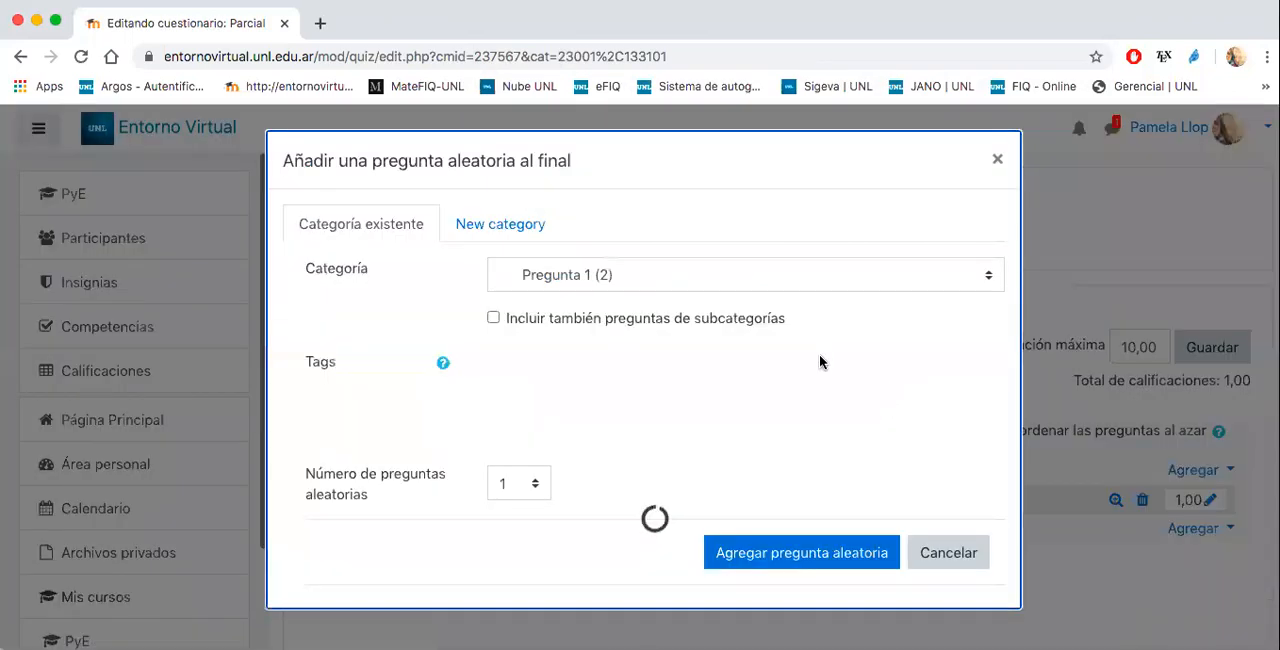
click(598, 274)
click(580, 294)
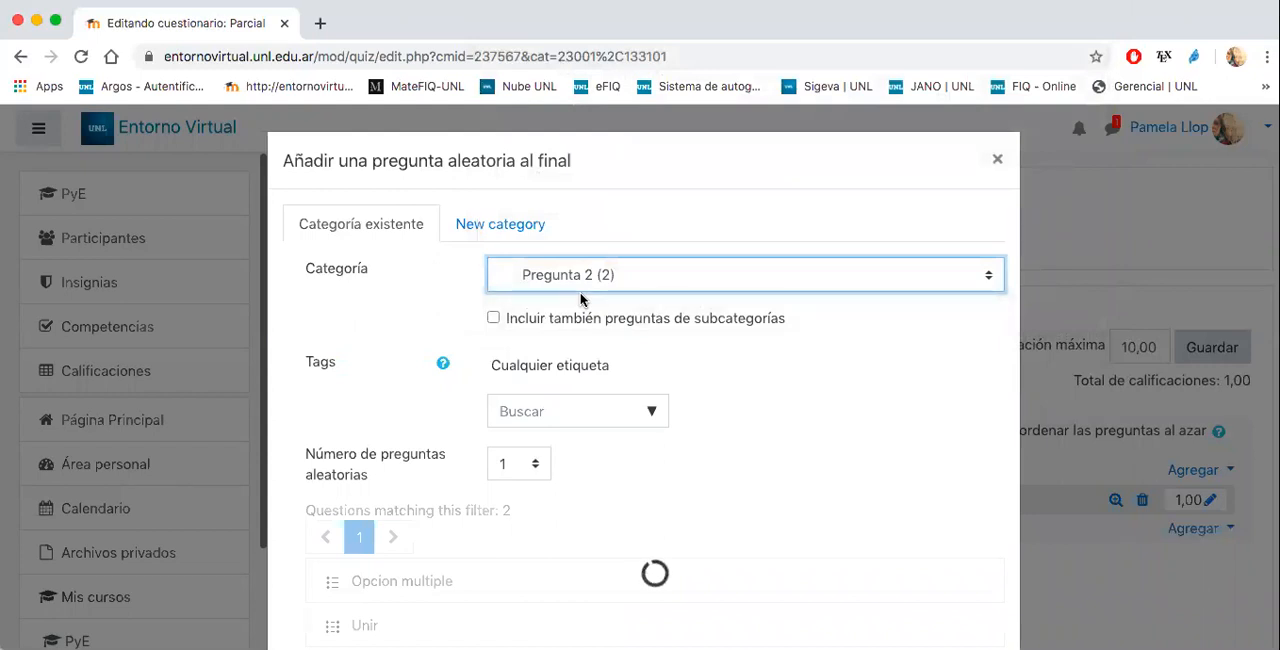
scroll(710, 358, down, 3)
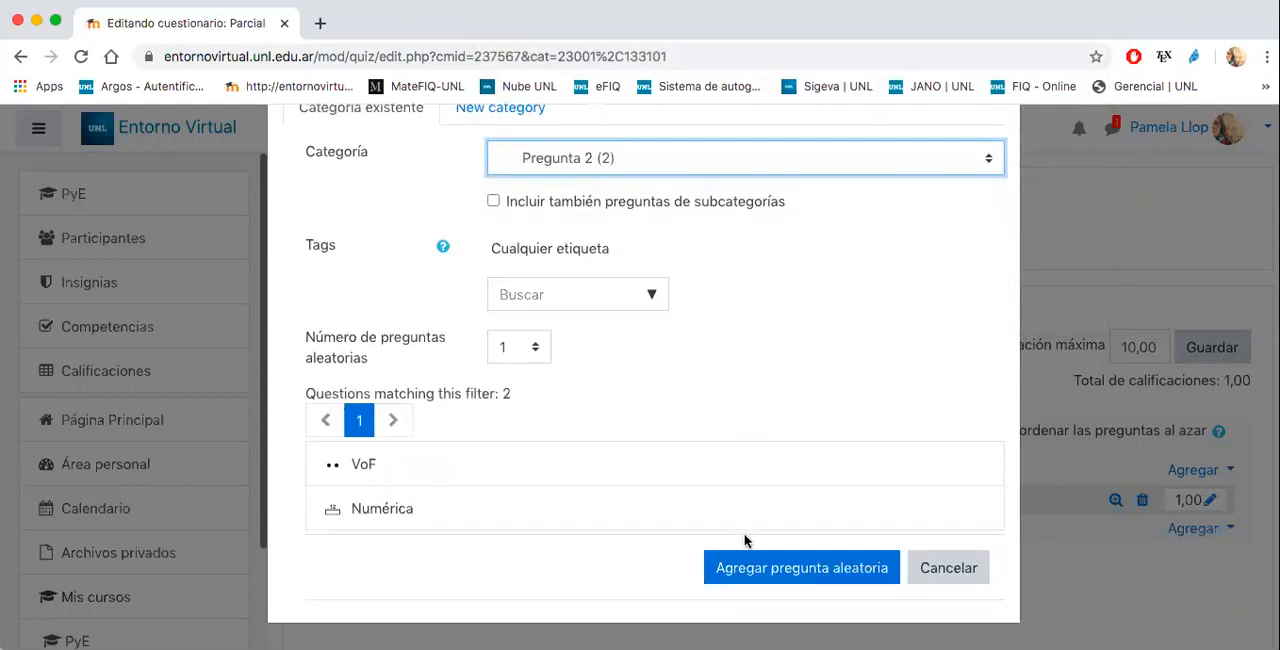
click(743, 567)
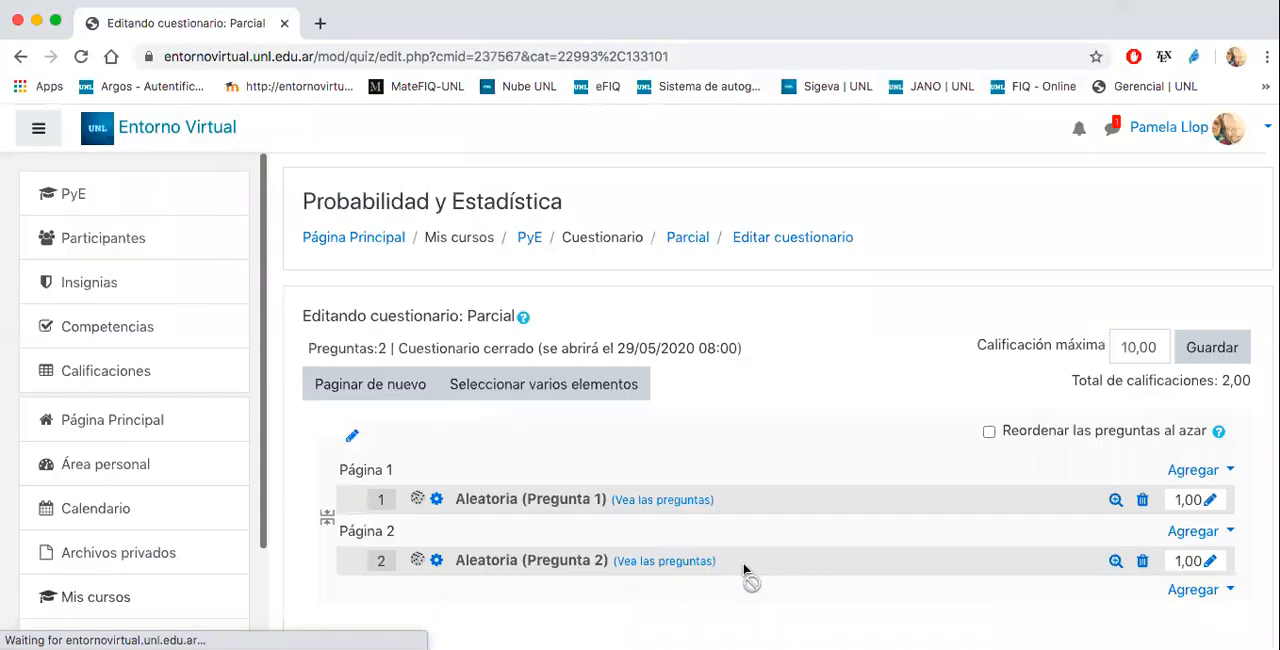
- Add the Ensayo question "Comente sobre los diferentes tipos de energía" from the question bank category "Pregunta 3" to the end of the quiz
scroll(846, 434, down, 3)
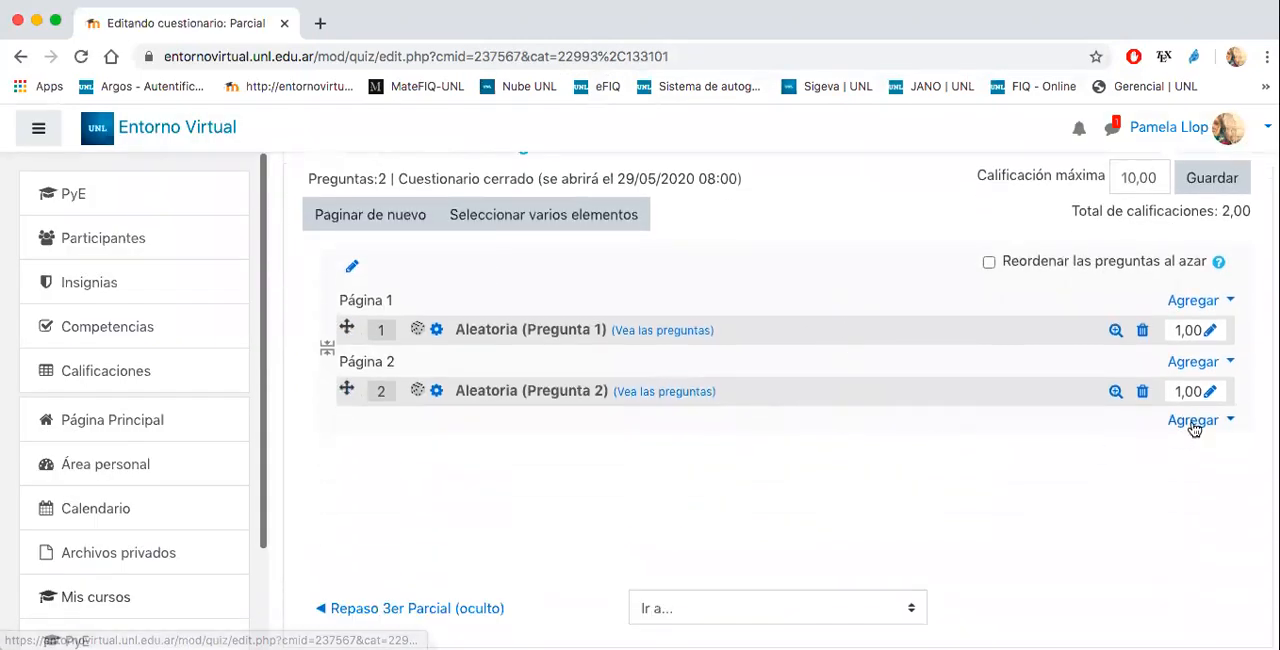
click(1193, 420)
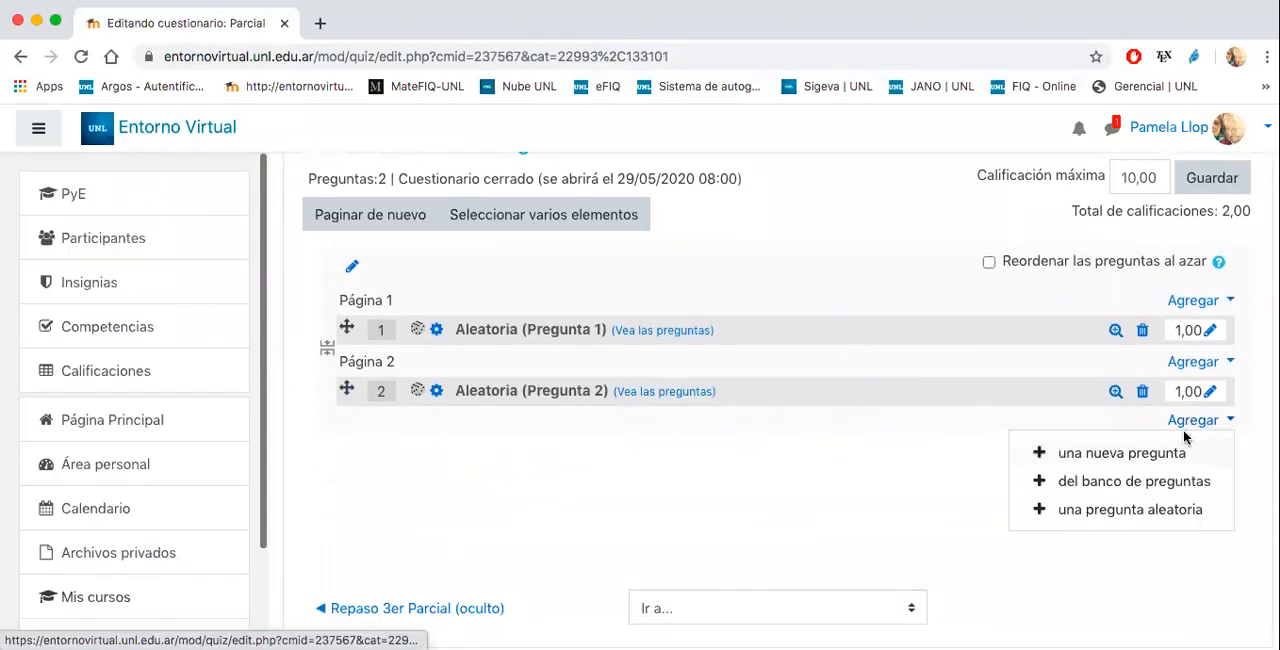
click(1113, 483)
click(553, 256)
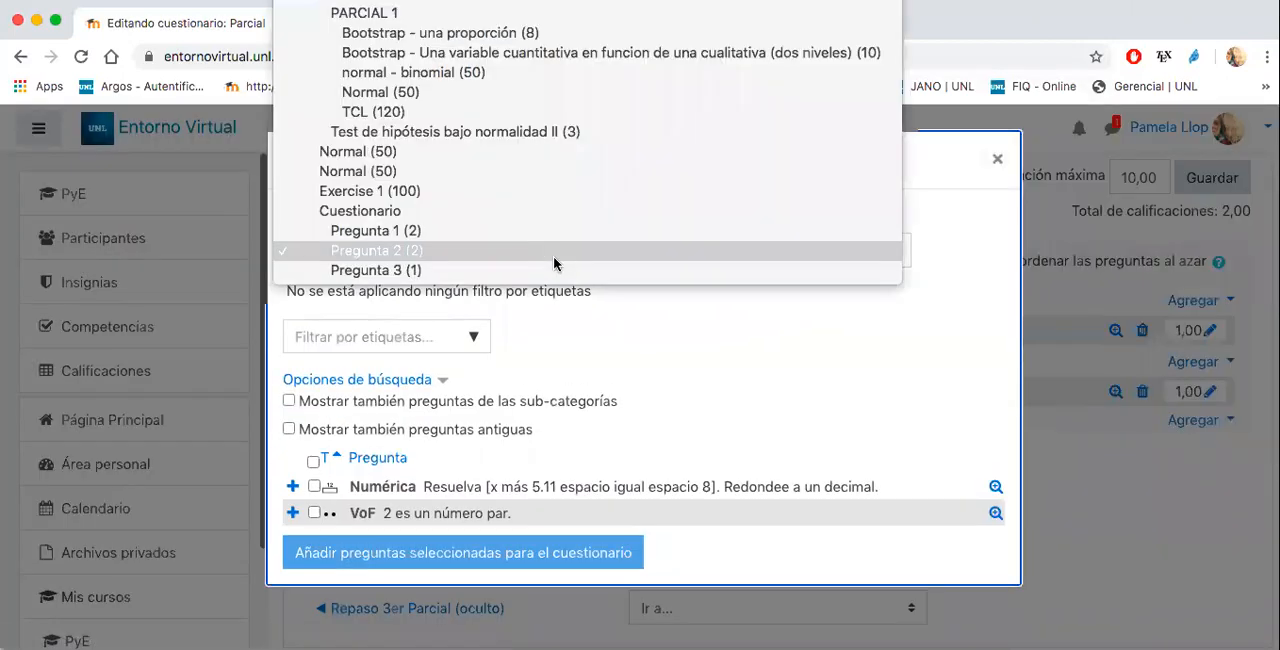
click(389, 271)
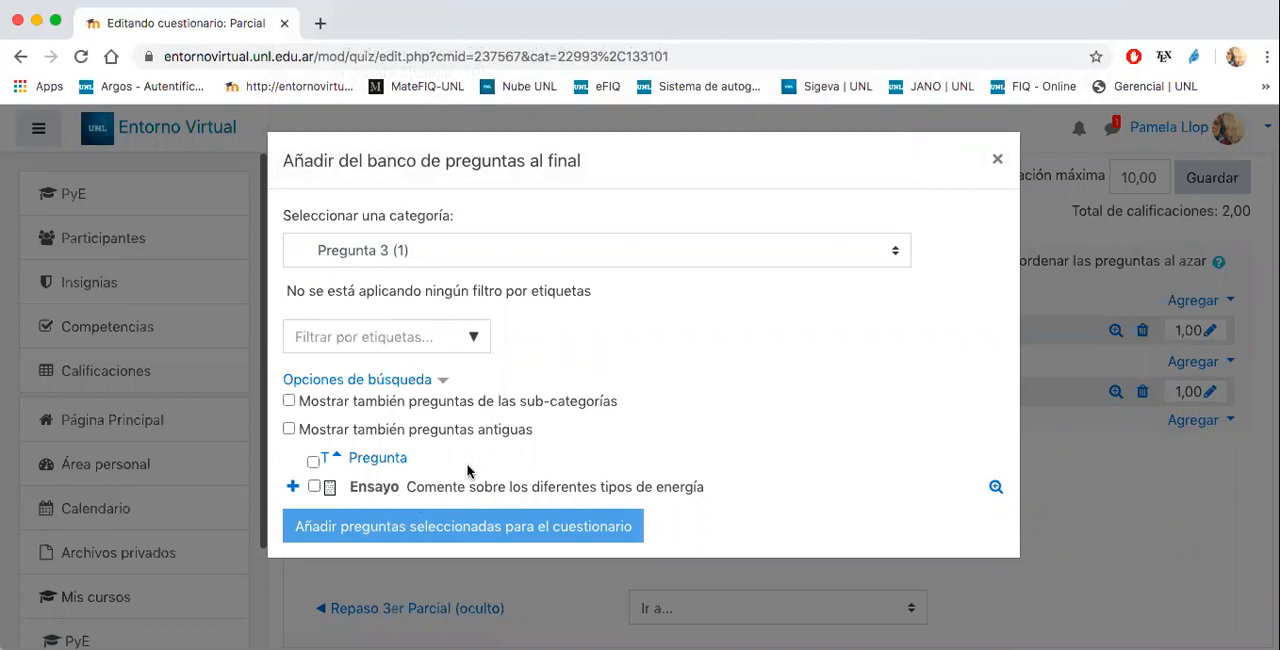
click(318, 488)
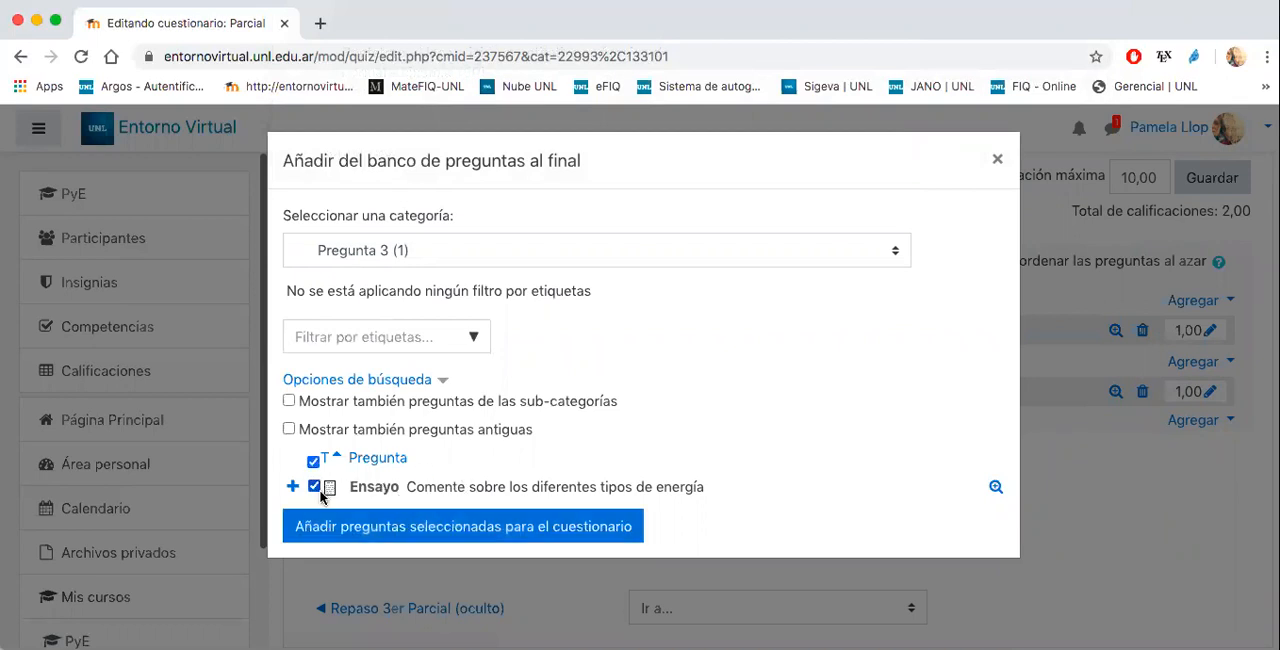
click(328, 523)
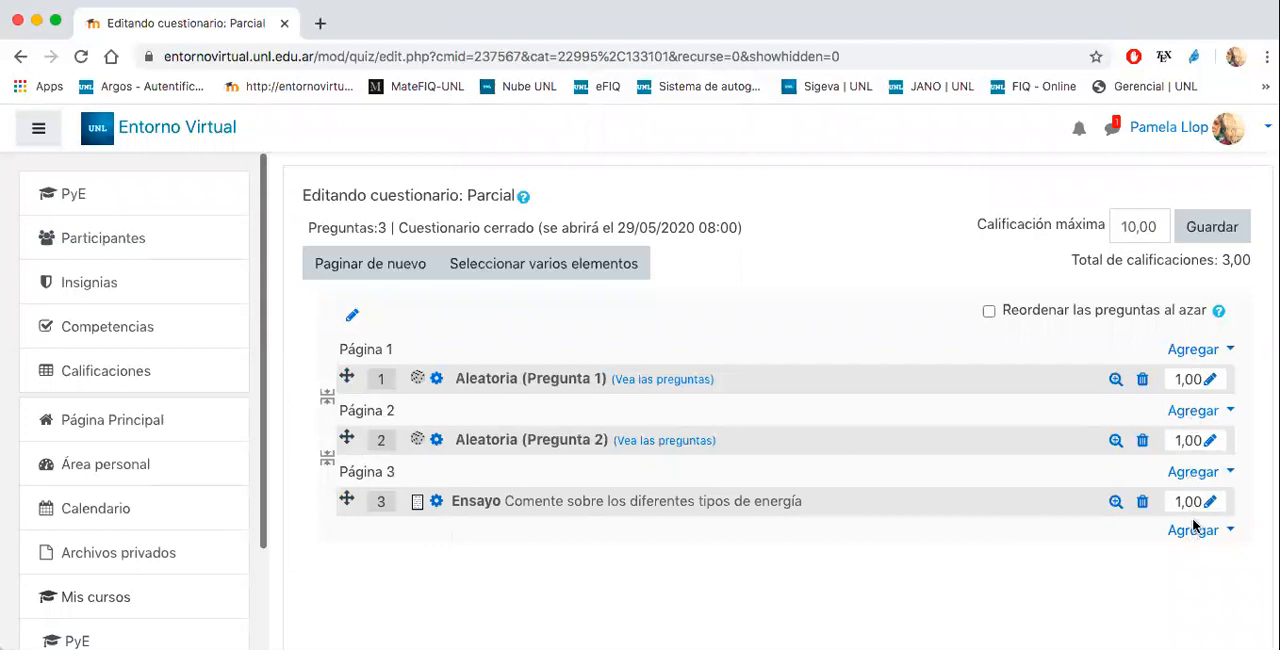
- Set the marks of both random questions, Pregunta 1 and Pregunta 2, to 2,00 each
click(1210, 382)
click(1169, 382)
key(BackSpace)
text(2)
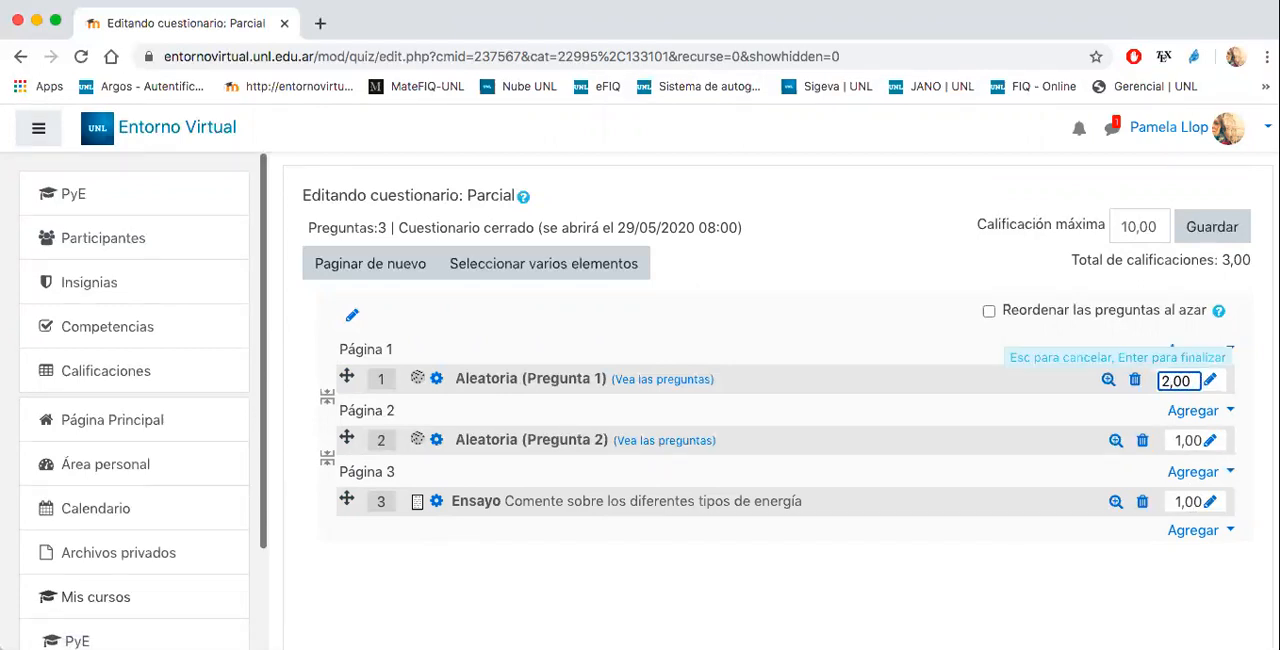
key(Return)
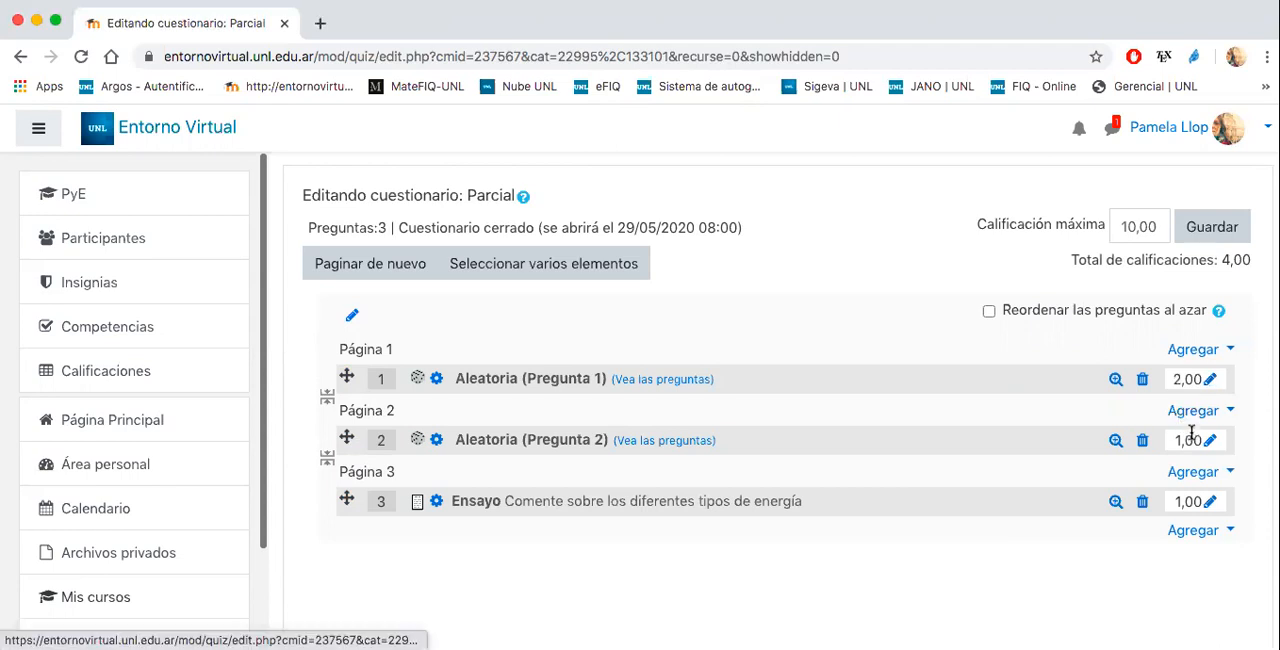
click(1210, 440)
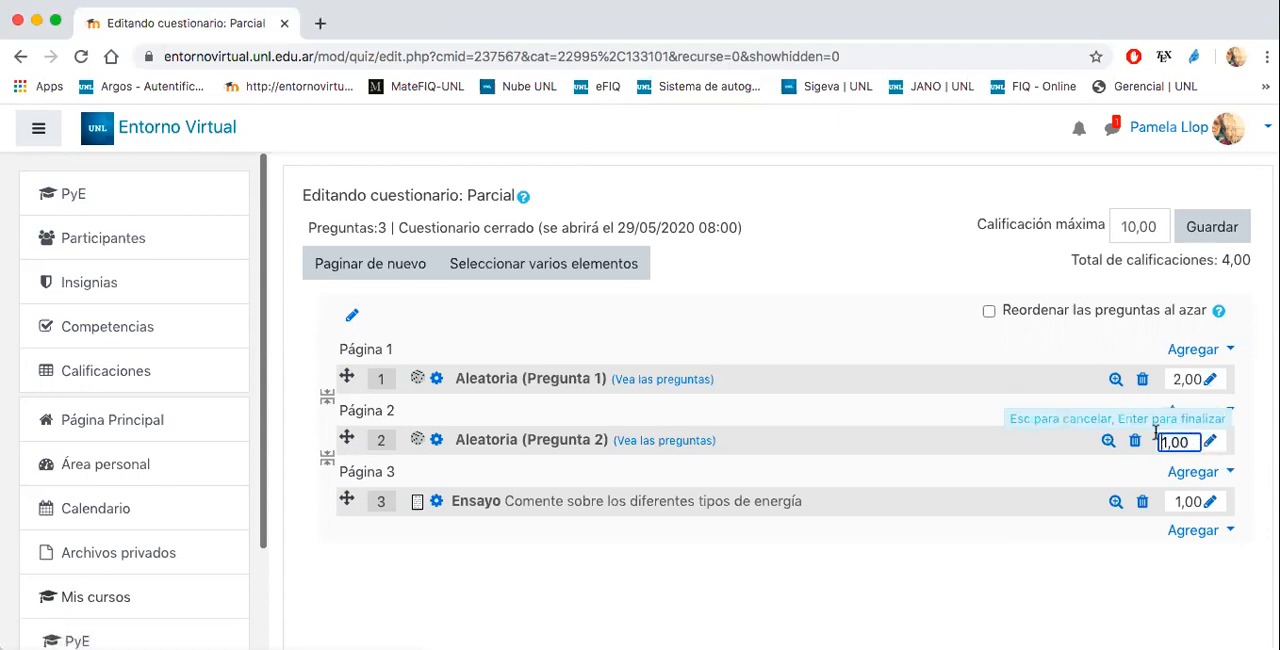
key(BackSpace)
text(2)
key(Return)
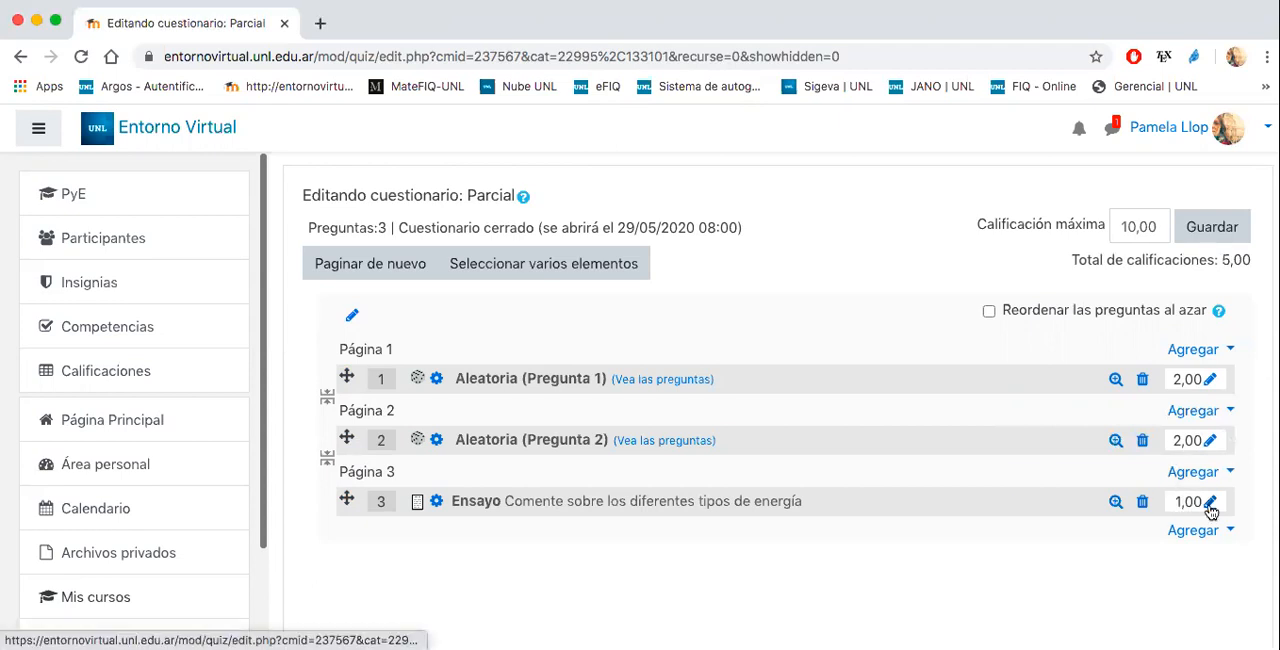
- Set the mark of the Ensayo question on Página 3 to 4,00
click(1210, 501)
key(BackSpace)
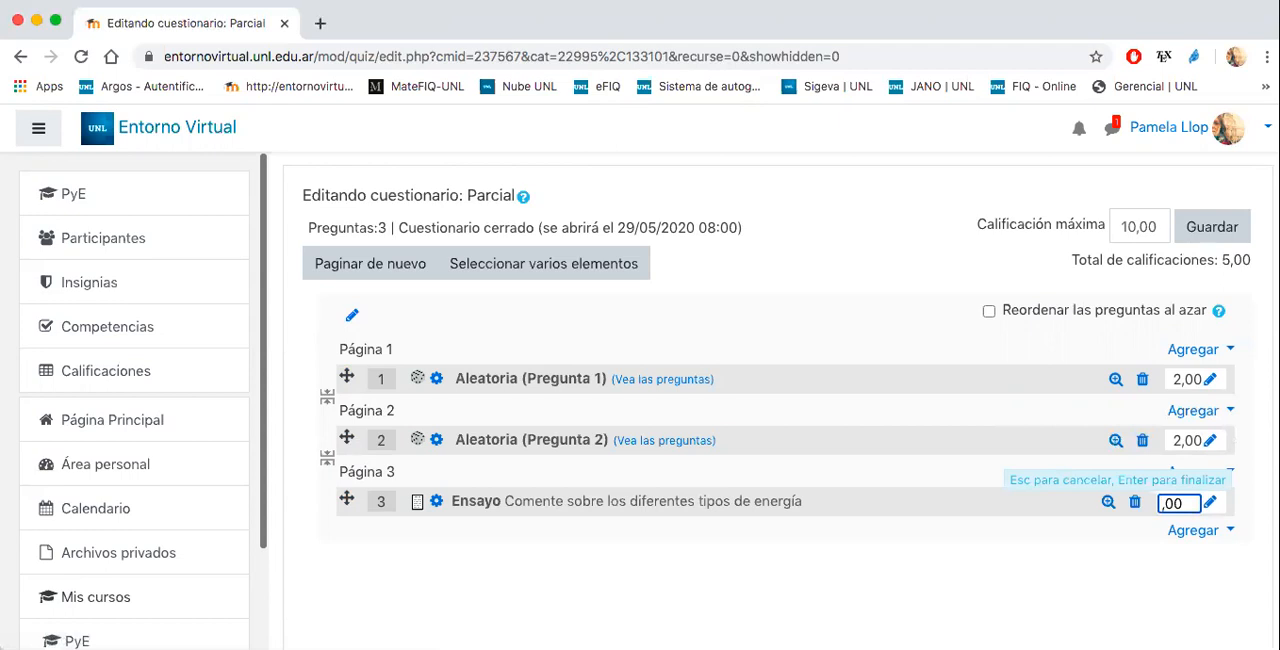
text(4)
key(Return)
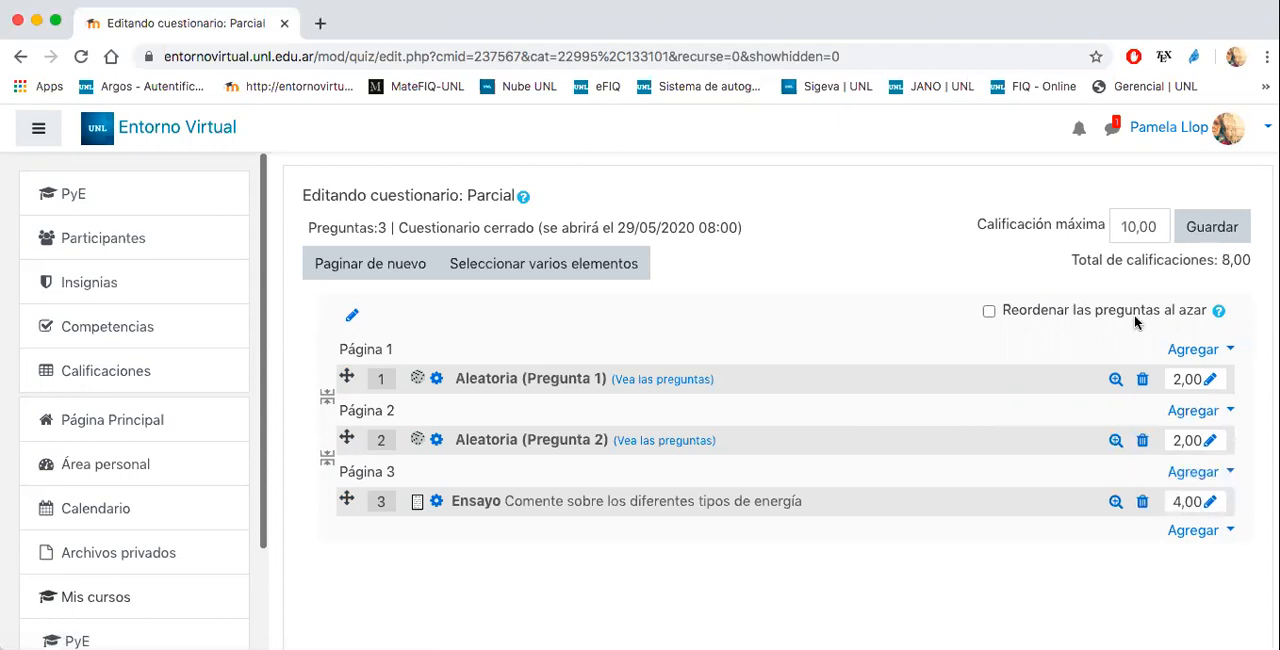
- Set the quiz's Calificación máxima to 8,00 and save it
click(1138, 226)
key(BackSpace)
key(BackSpace)
text(8)
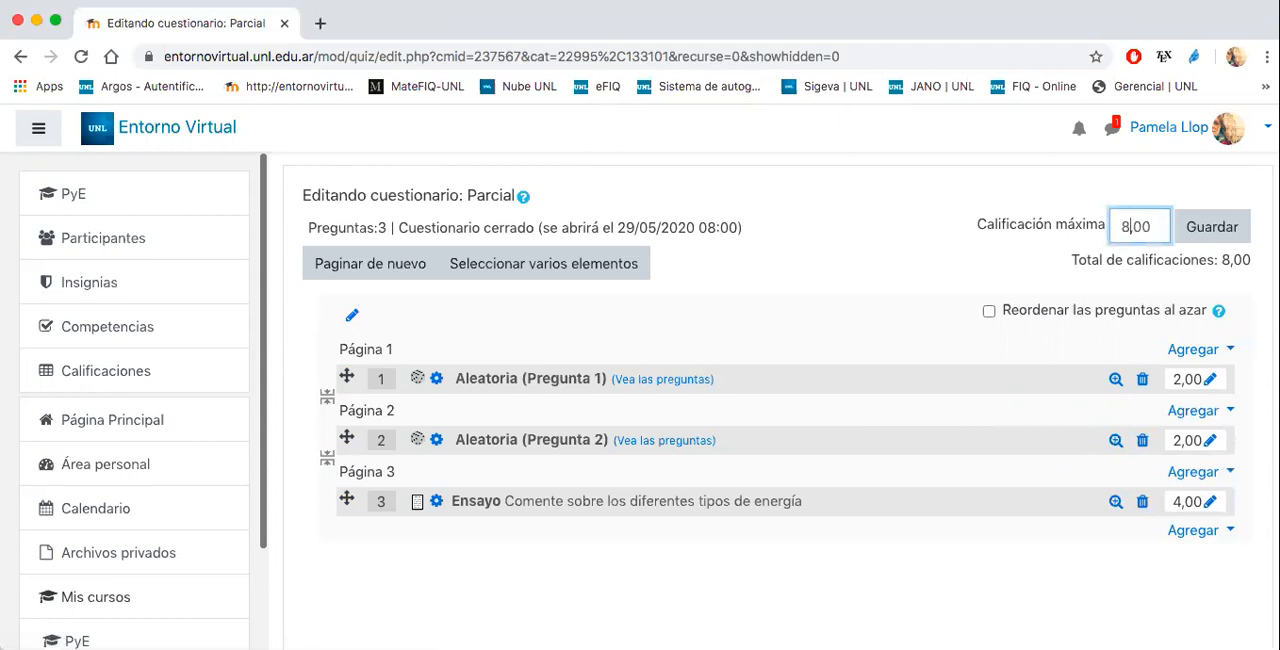
key(Return)
click(1188, 226)
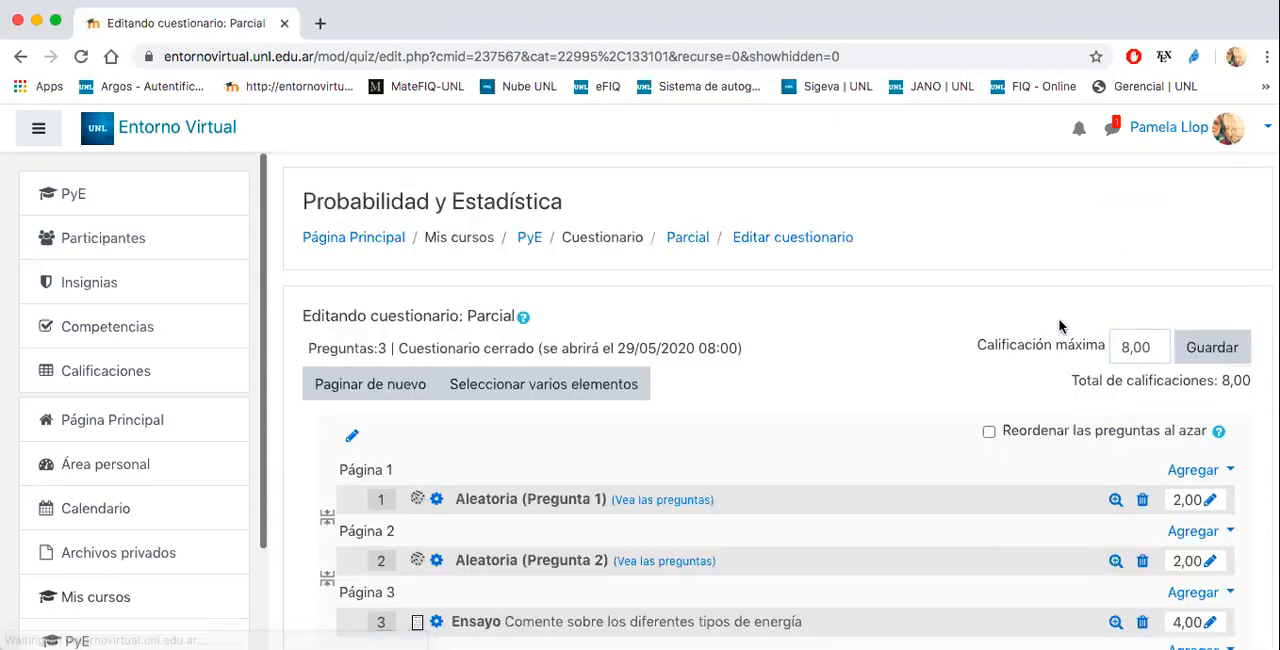
- Review the quiz's question list, checking the page layout, the marks and the maximum grade
scroll(921, 344, down, 5)
scroll(921, 344, up, 3)
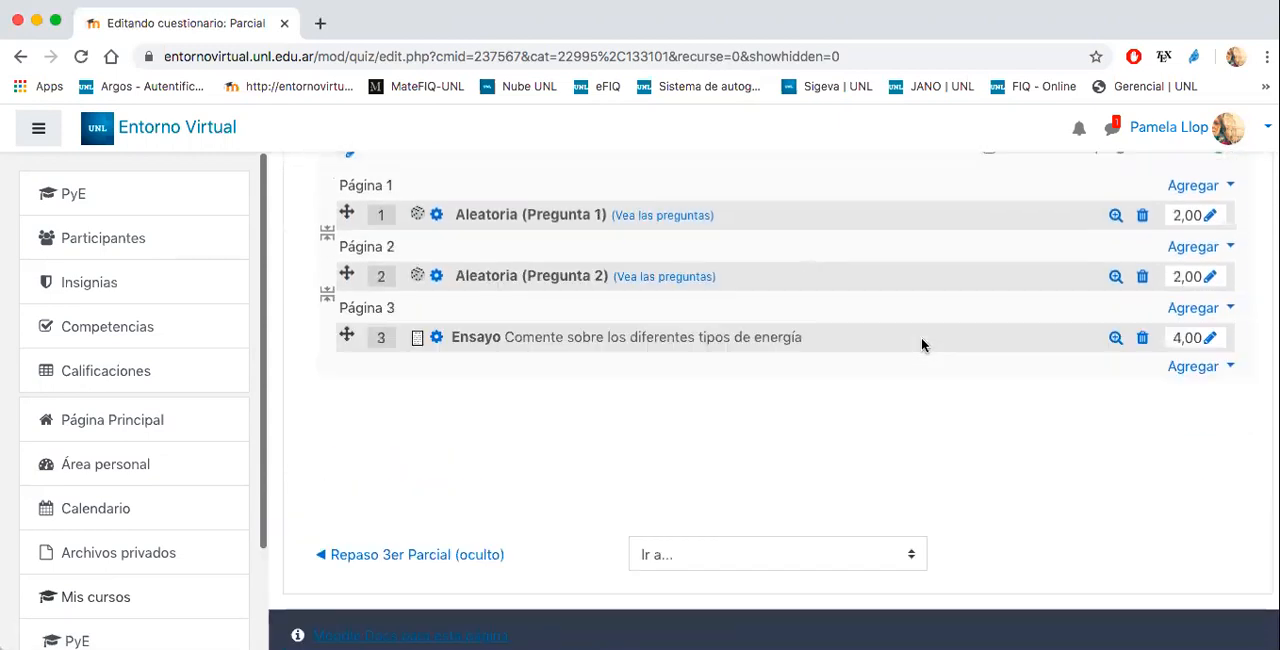
scroll(921, 344, up, 1)
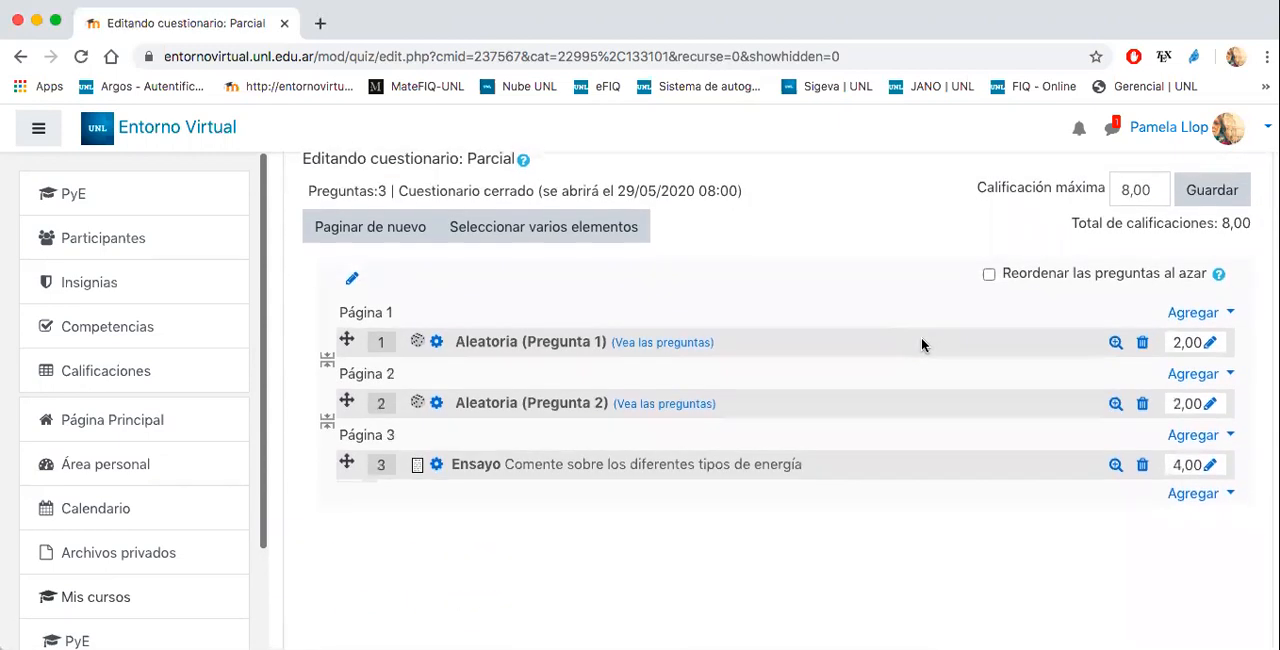
scroll(921, 344, down, 1)
scroll(921, 344, up, 4)
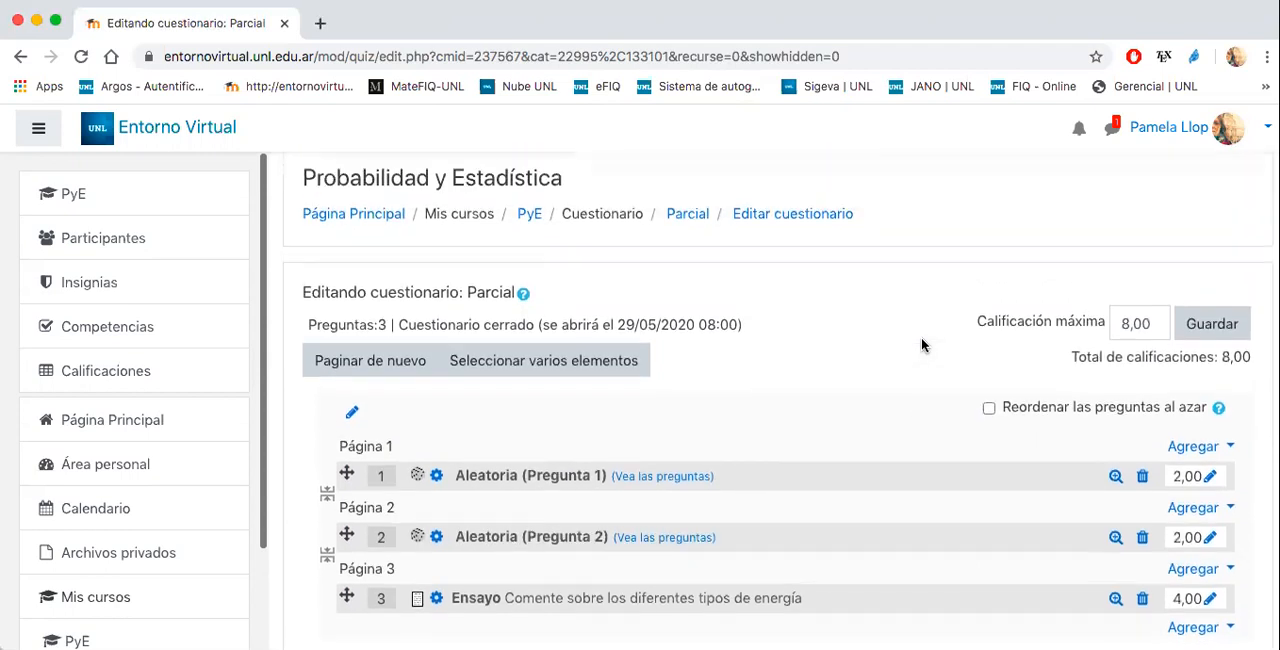
scroll(921, 345, down, 4)
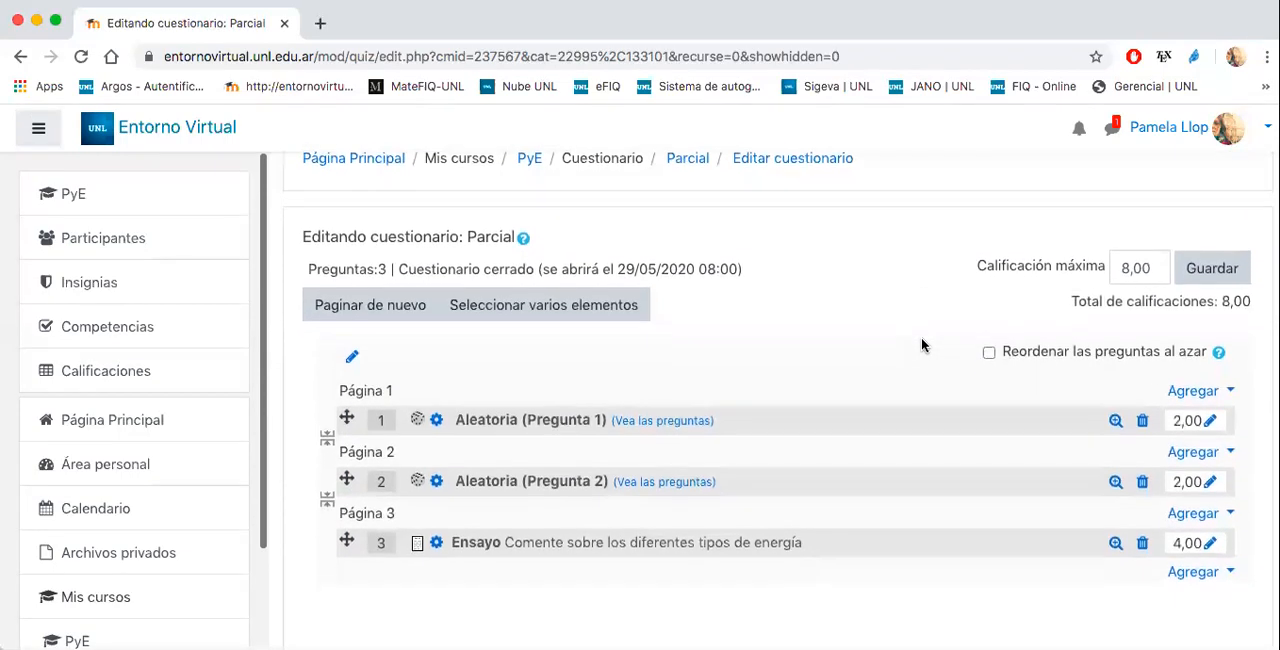
scroll(921, 345, down, 3)
scroll(921, 345, up, 4)
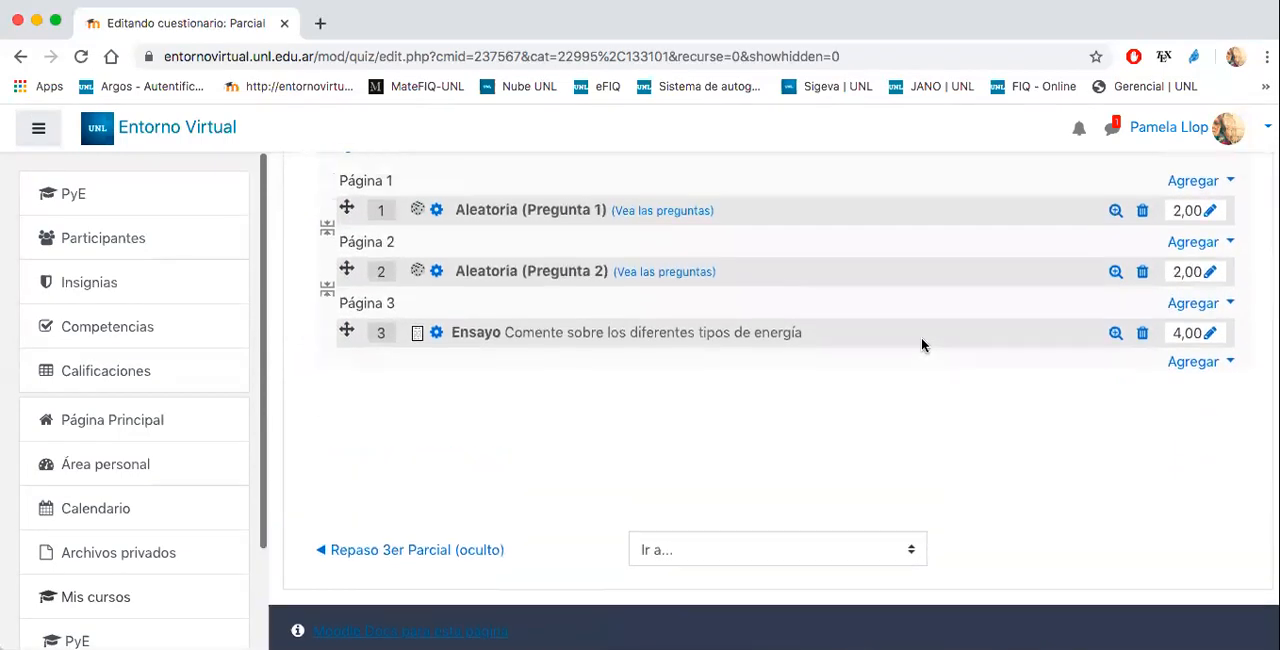
scroll(921, 344, up, 1)
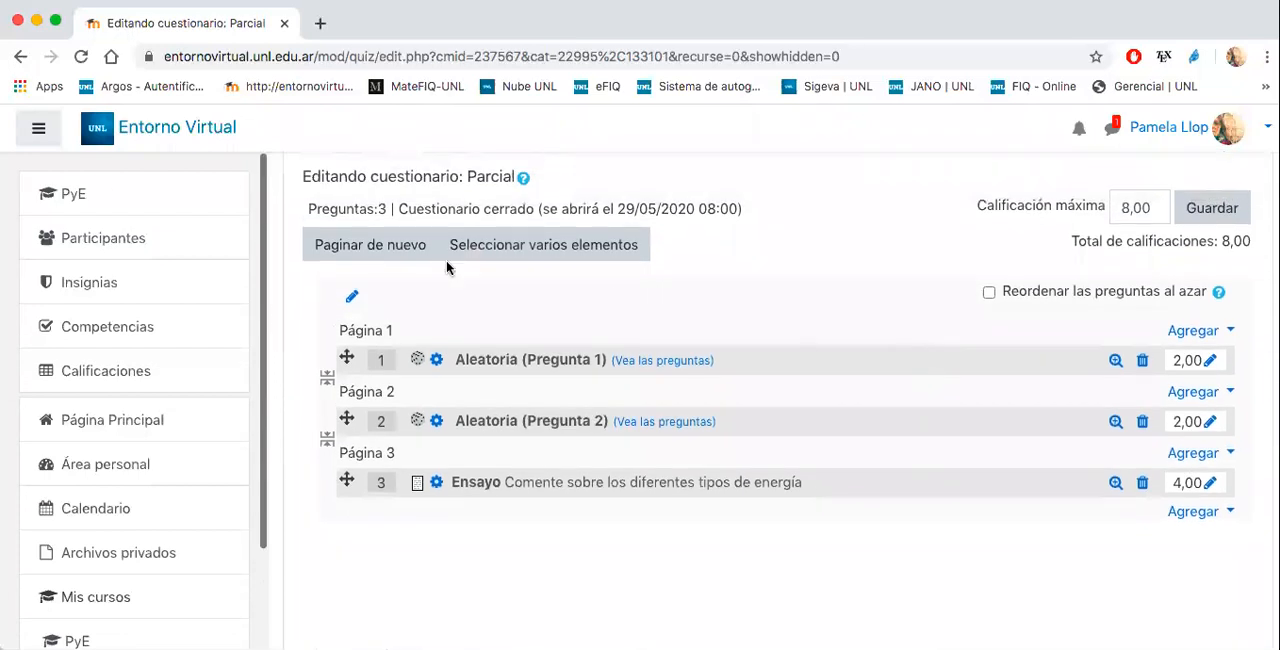
- Return to the main page of the PyE course
click(86, 190)
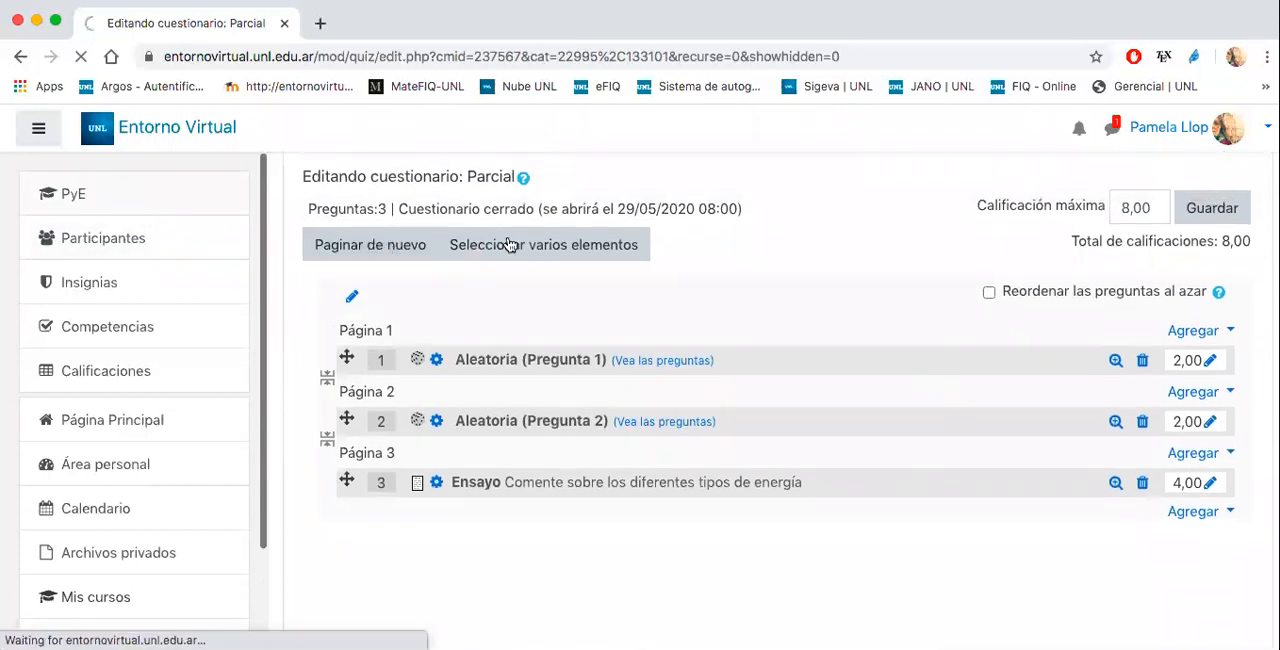
scroll(658, 301, down, 4)
scroll(658, 301, up, 5)
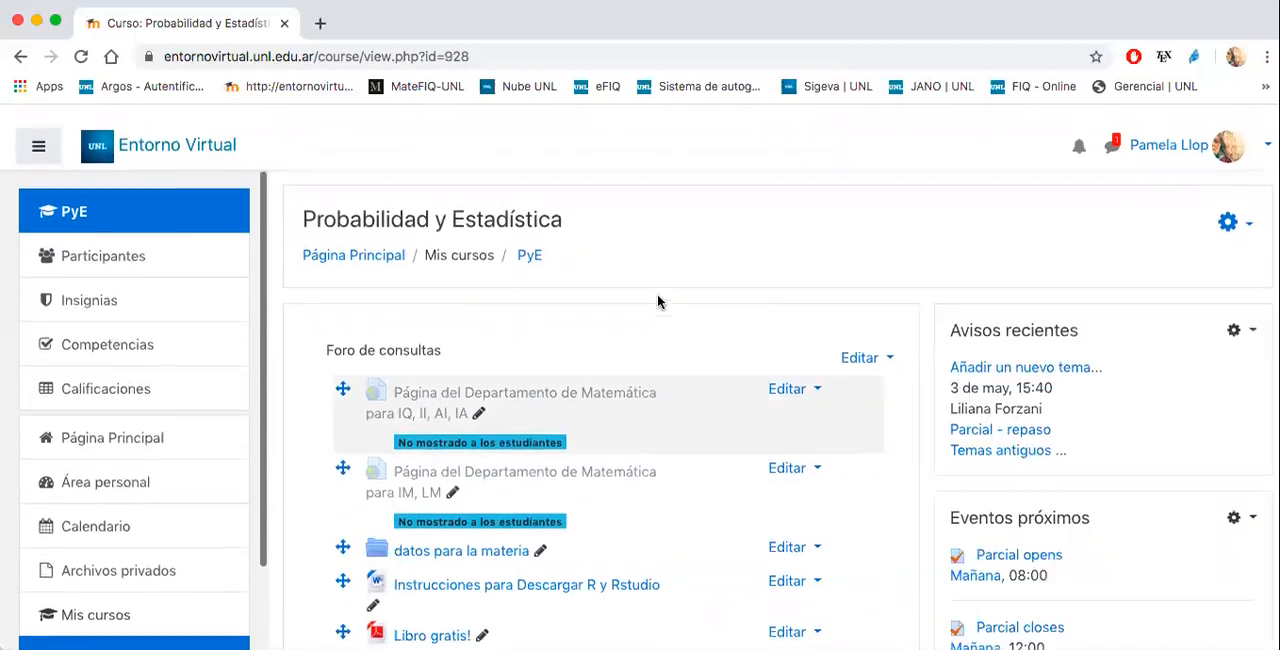
- Turn off editing mode for the course and open the Parcial quiz in the Cuestionario section
click(1228, 204)
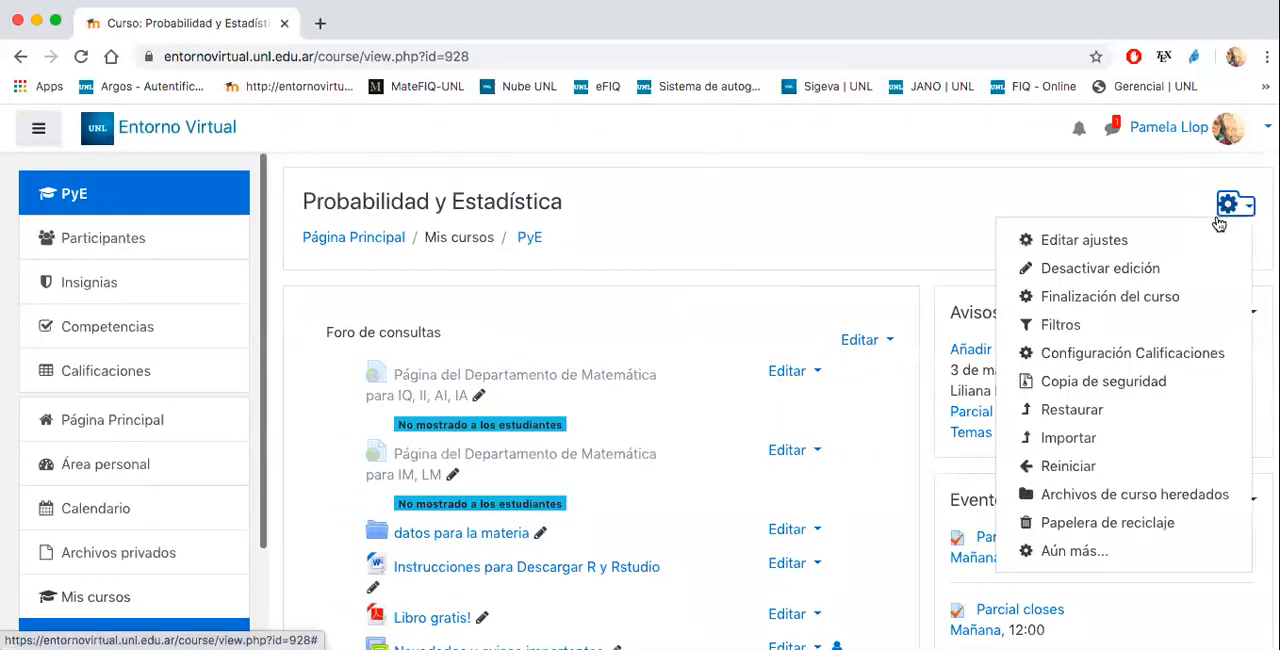
click(1113, 272)
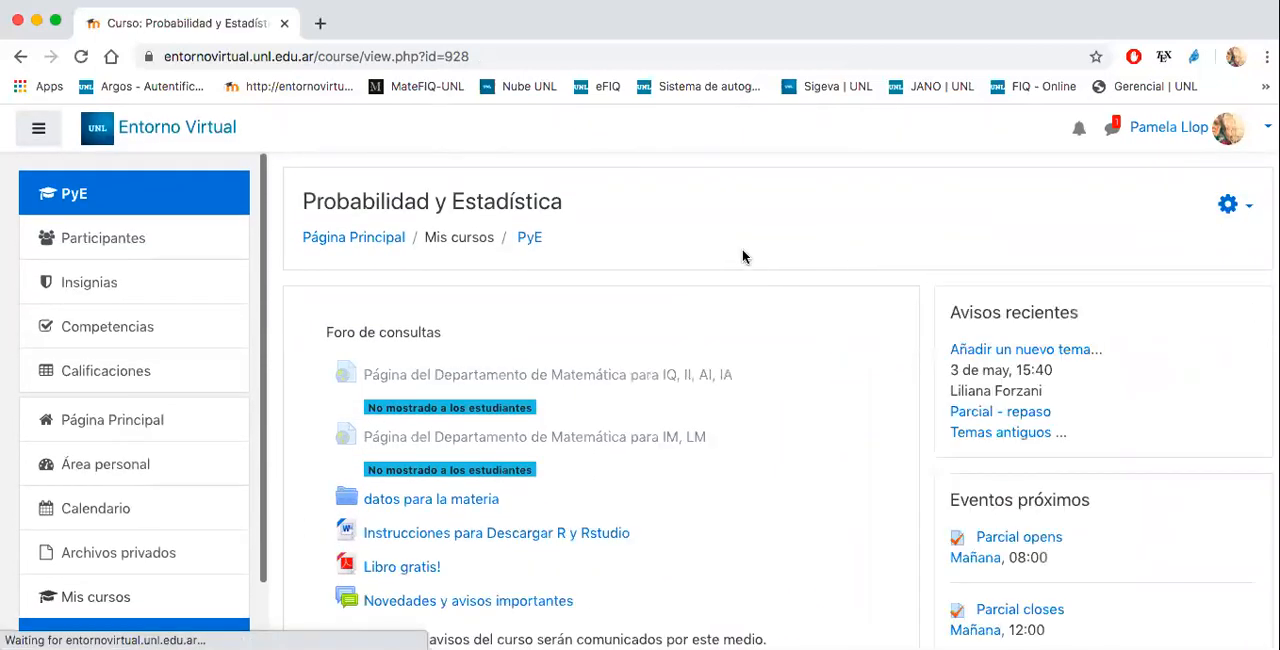
scroll(743, 257, down, 10)
scroll(743, 257, down, 20)
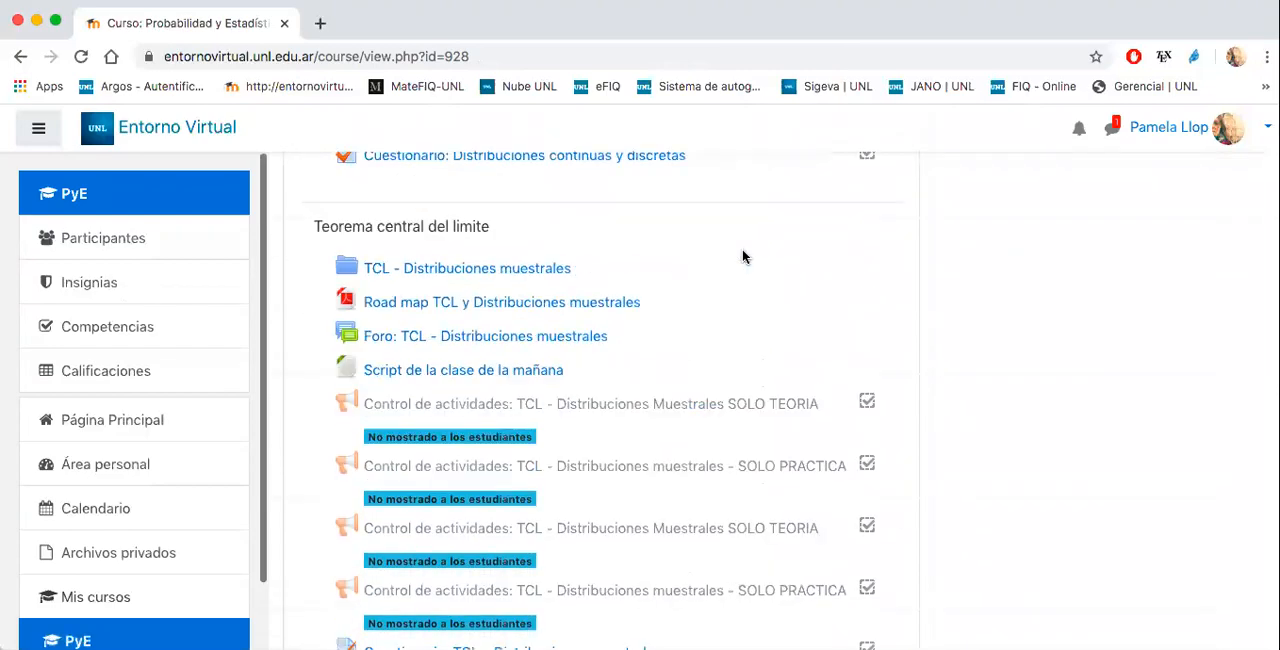
scroll(742, 257, down, 20)
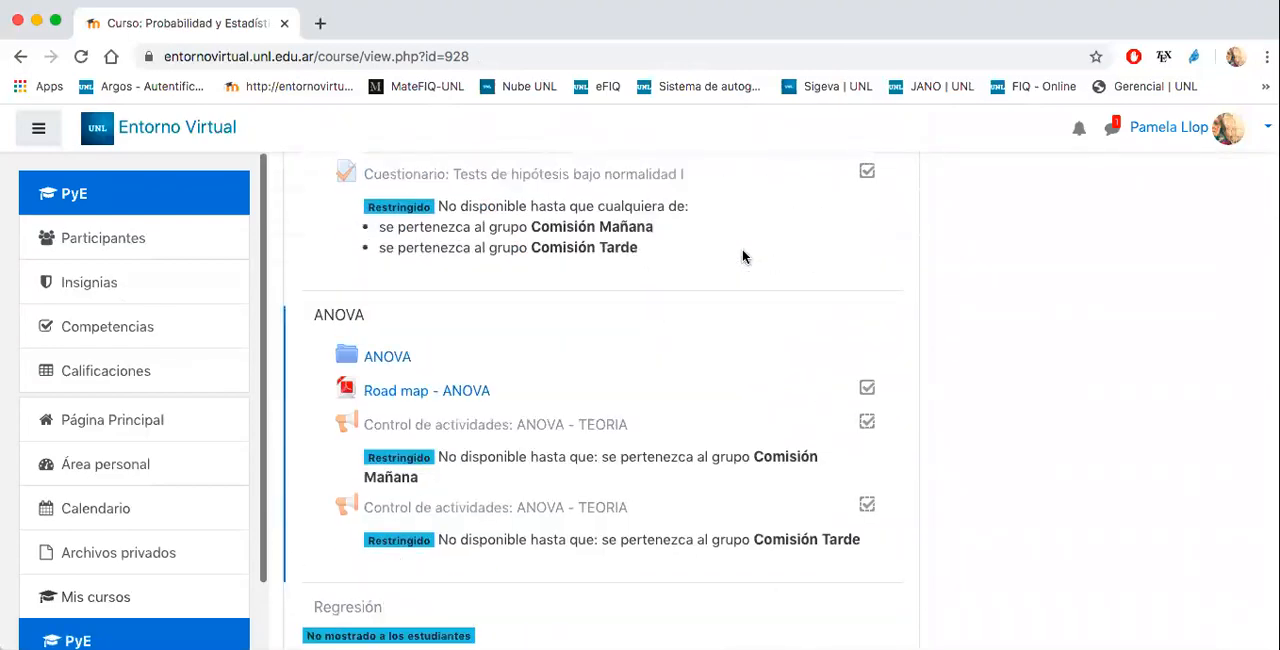
scroll(742, 257, down, 10)
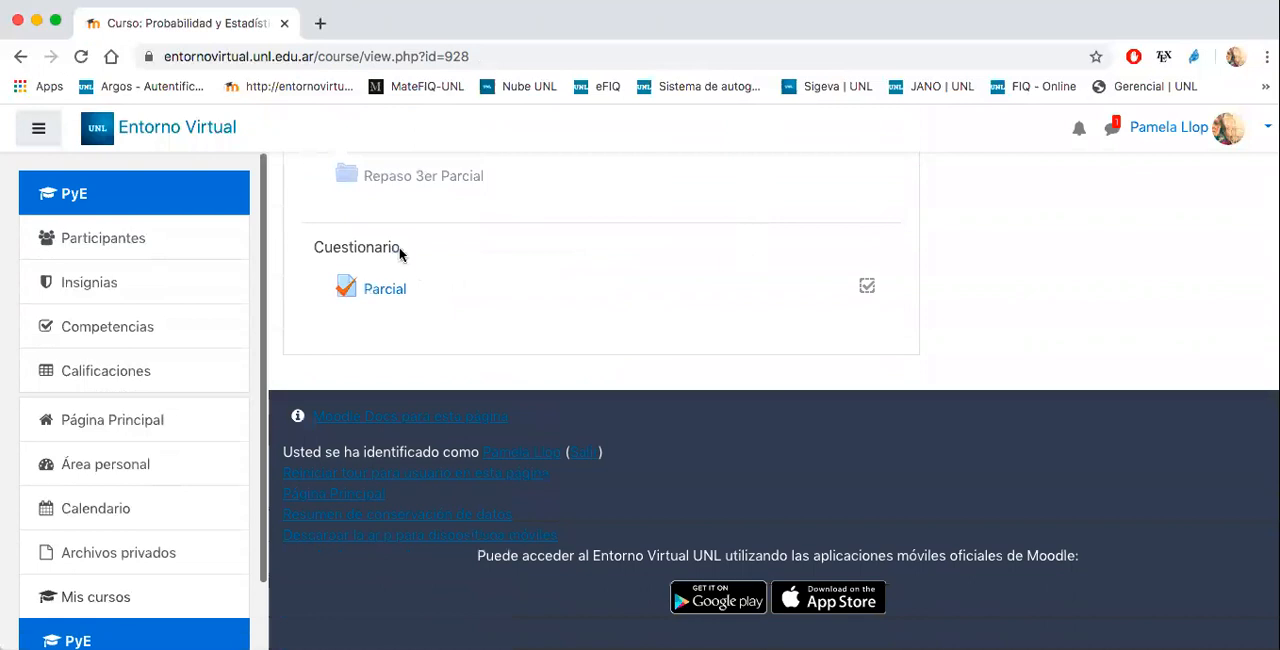
click(392, 292)
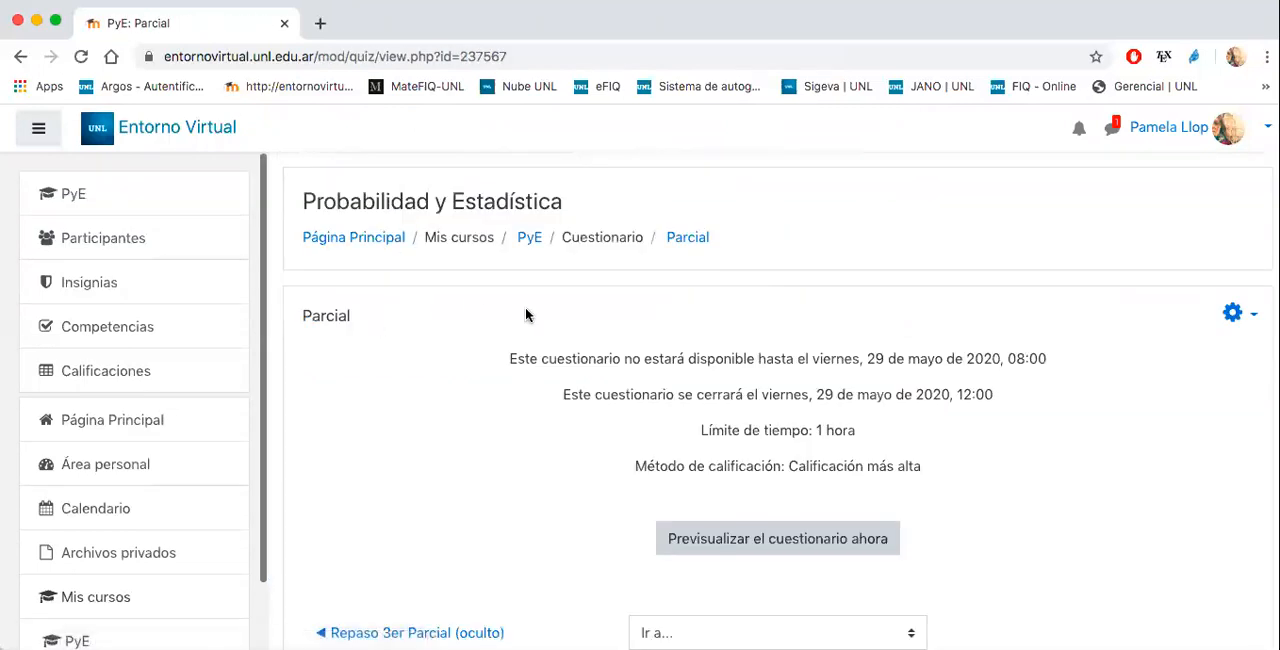
- Start a timed preview attempt of the Parcial quiz
scroll(710, 350, down, 3)
click(716, 358)
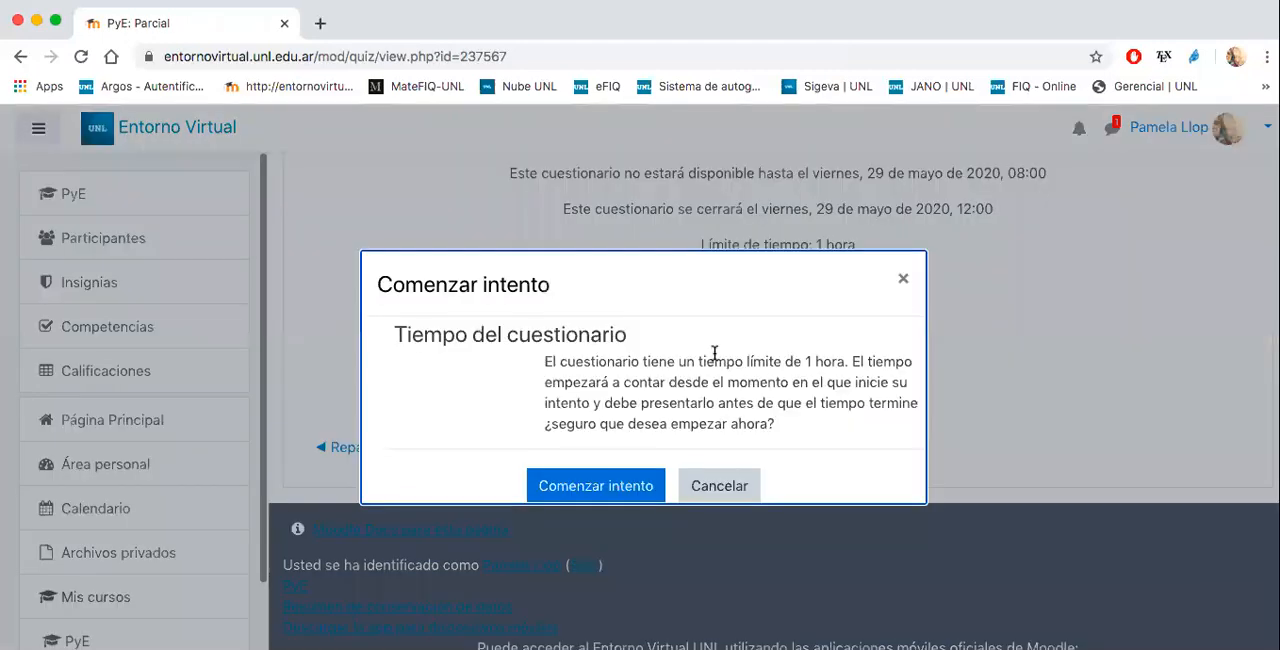
click(585, 489)
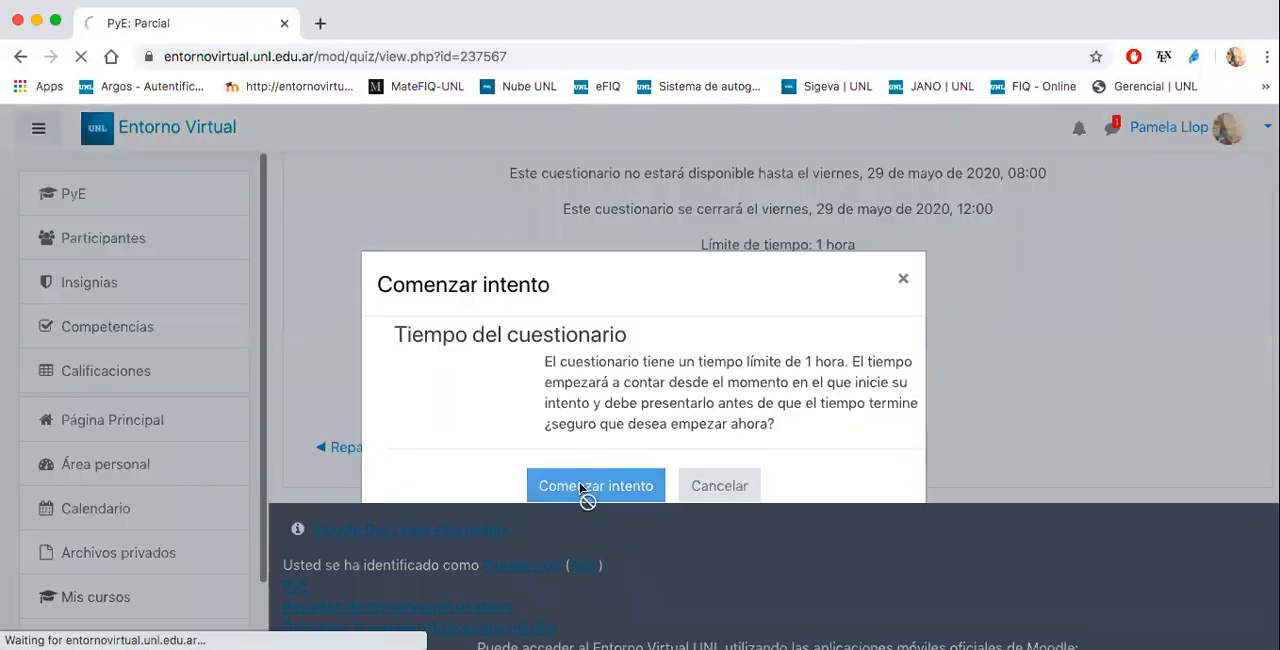
- Answer question 1 on the irrational number with the option 0 and continue to the next page
scroll(663, 400, down, 2)
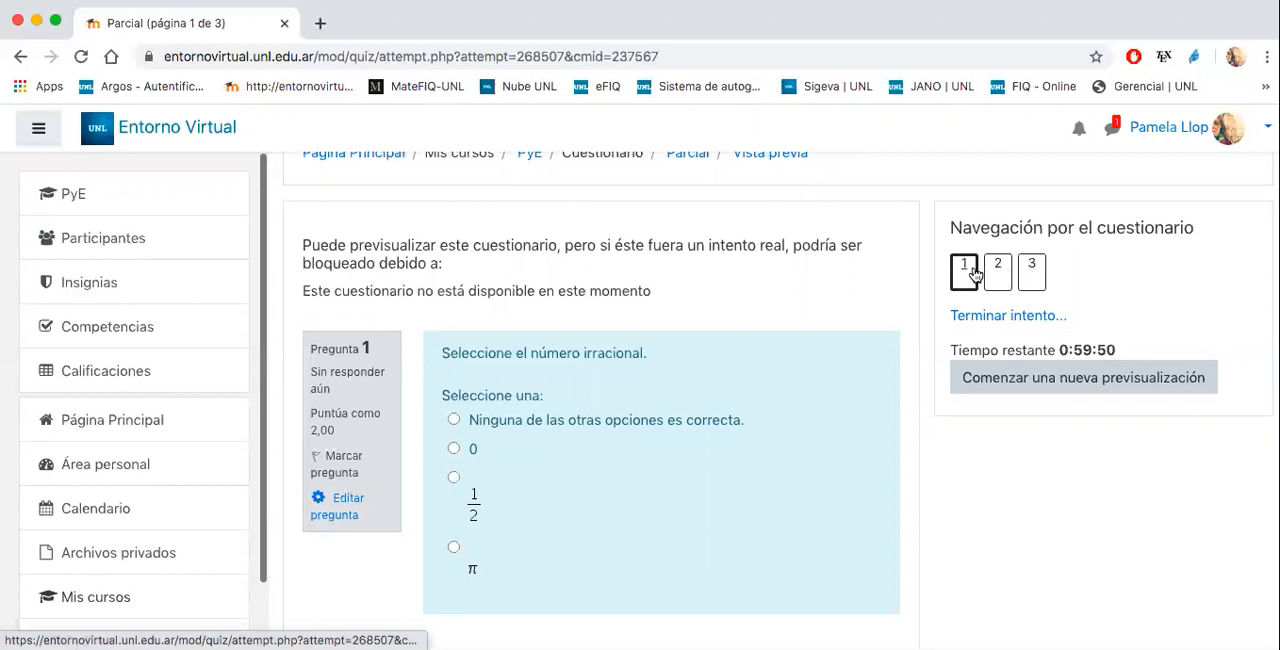
scroll(600, 351, down, 2)
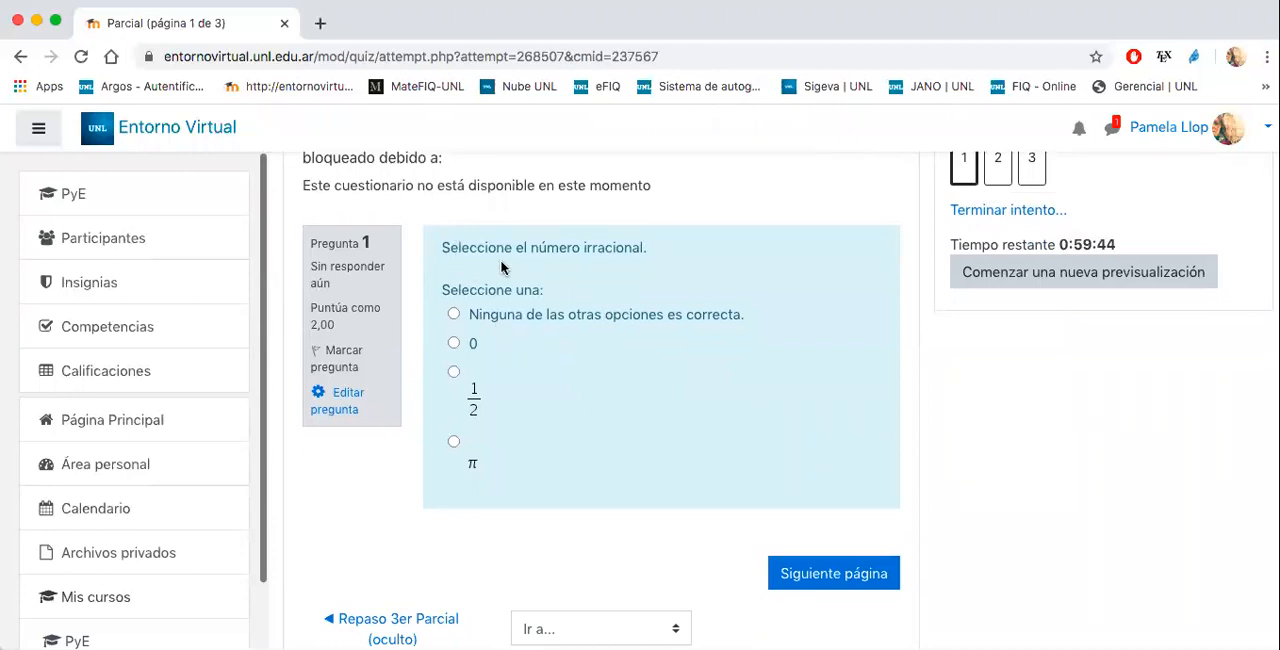
click(453, 343)
click(815, 598)
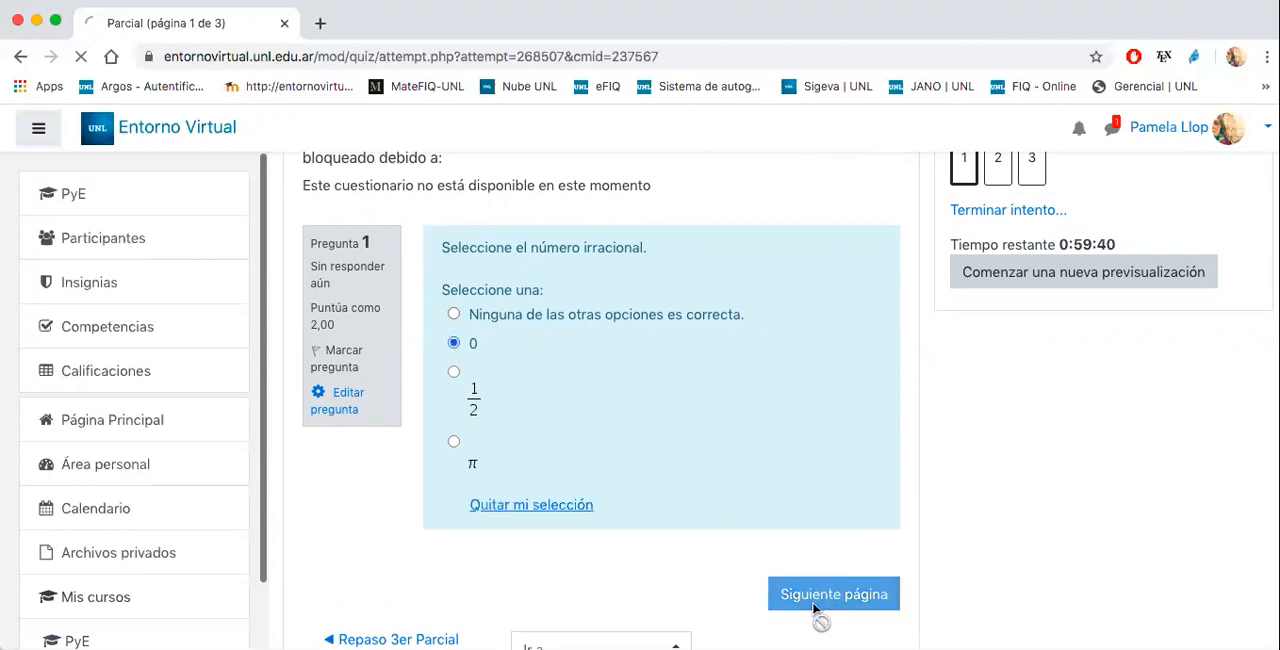
- Answer question 2 with 2.8 and continue to the next page
click(566, 487)
scroll(638, 370, down, 2)
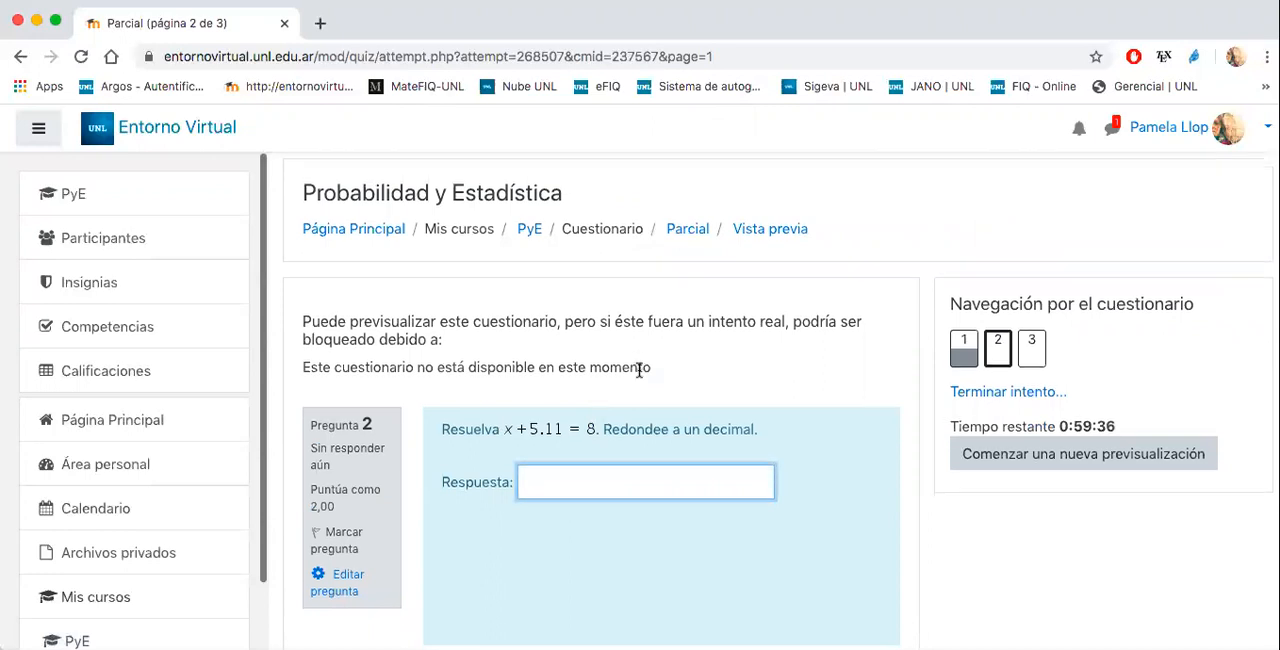
text(2.8)
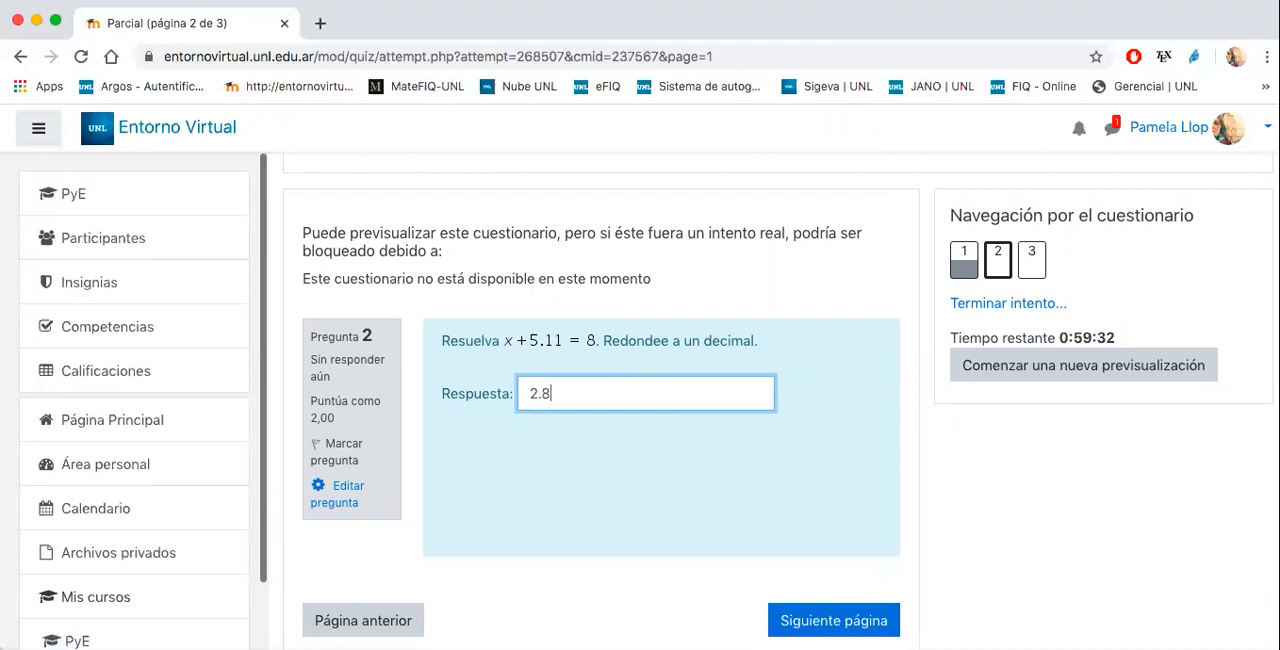
click(804, 620)
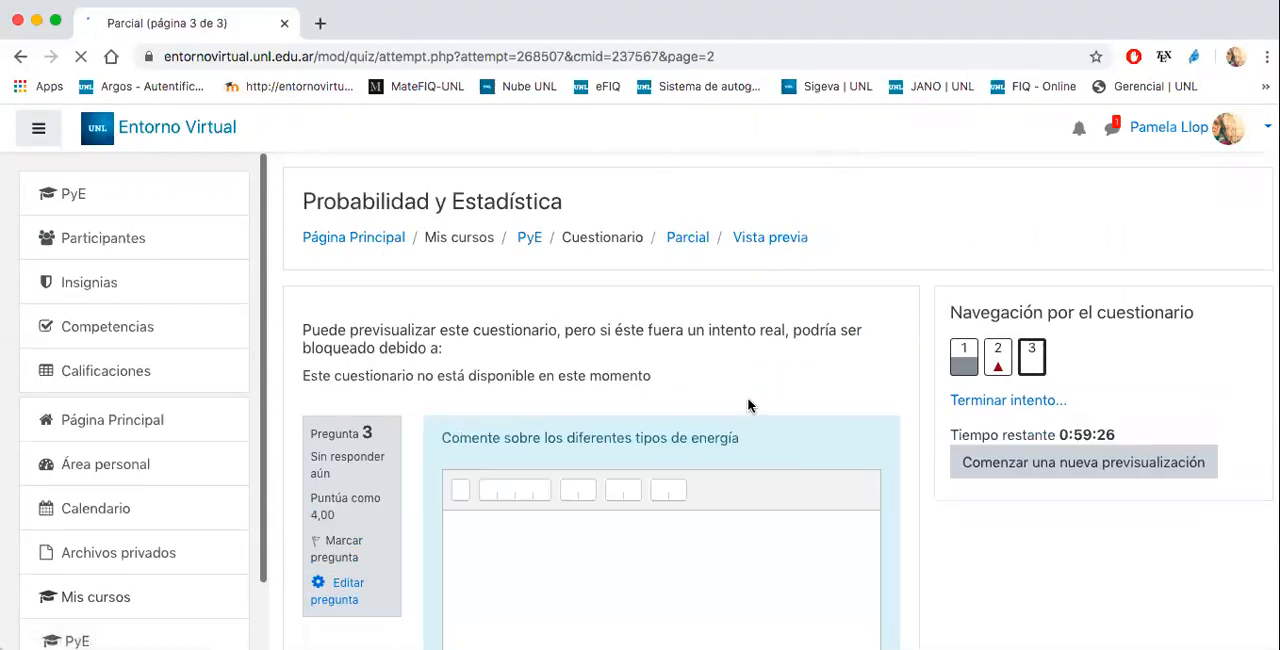
- Go back to question 2, change its answer to 2,8 with a decimal comma, and continue to question 3
scroll(828, 380, down, 5)
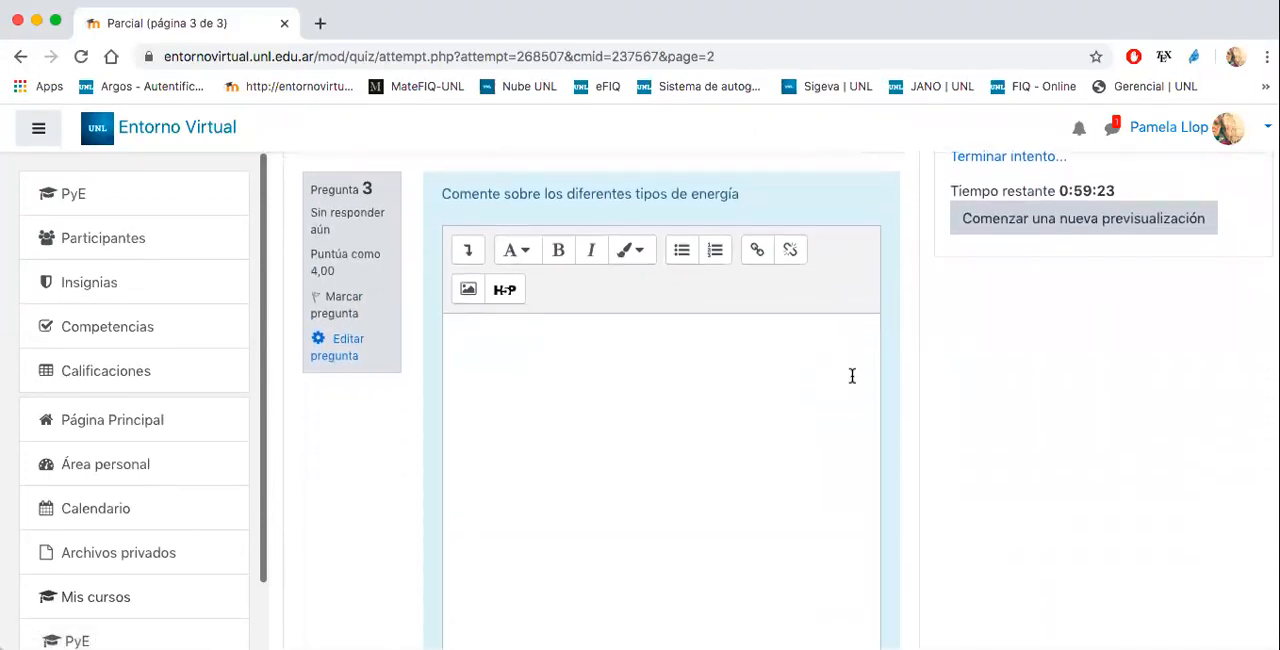
scroll(855, 400, up, 3)
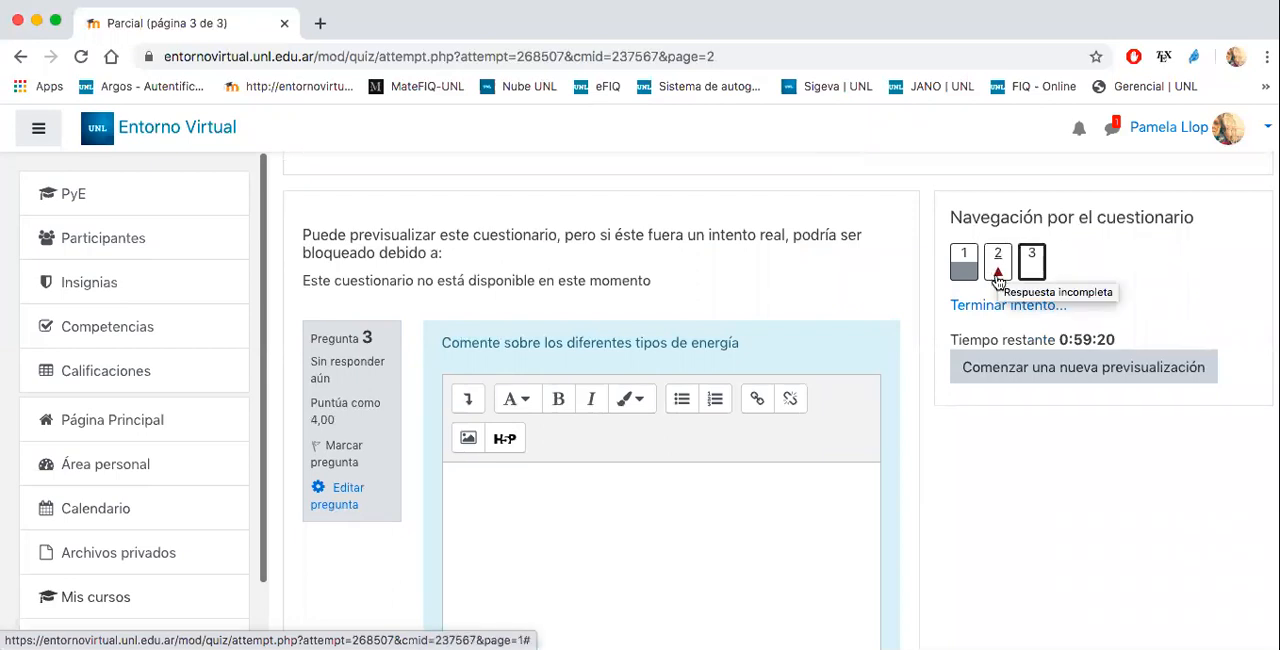
click(997, 272)
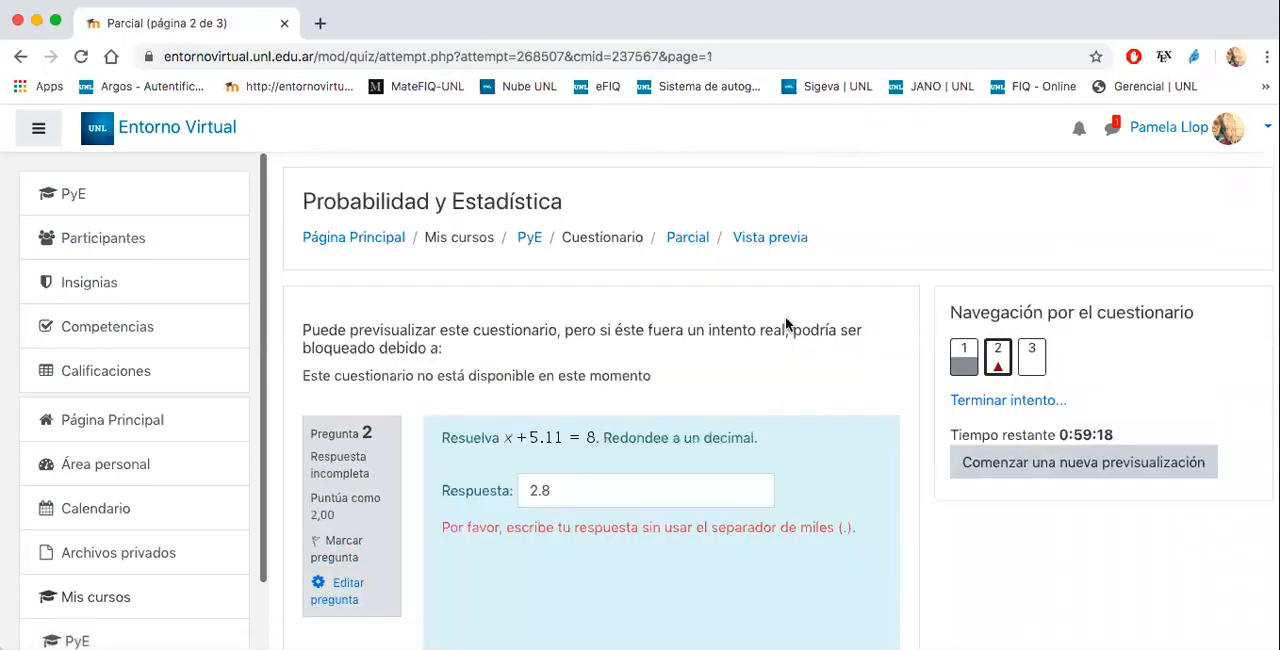
scroll(540, 429, down, 2)
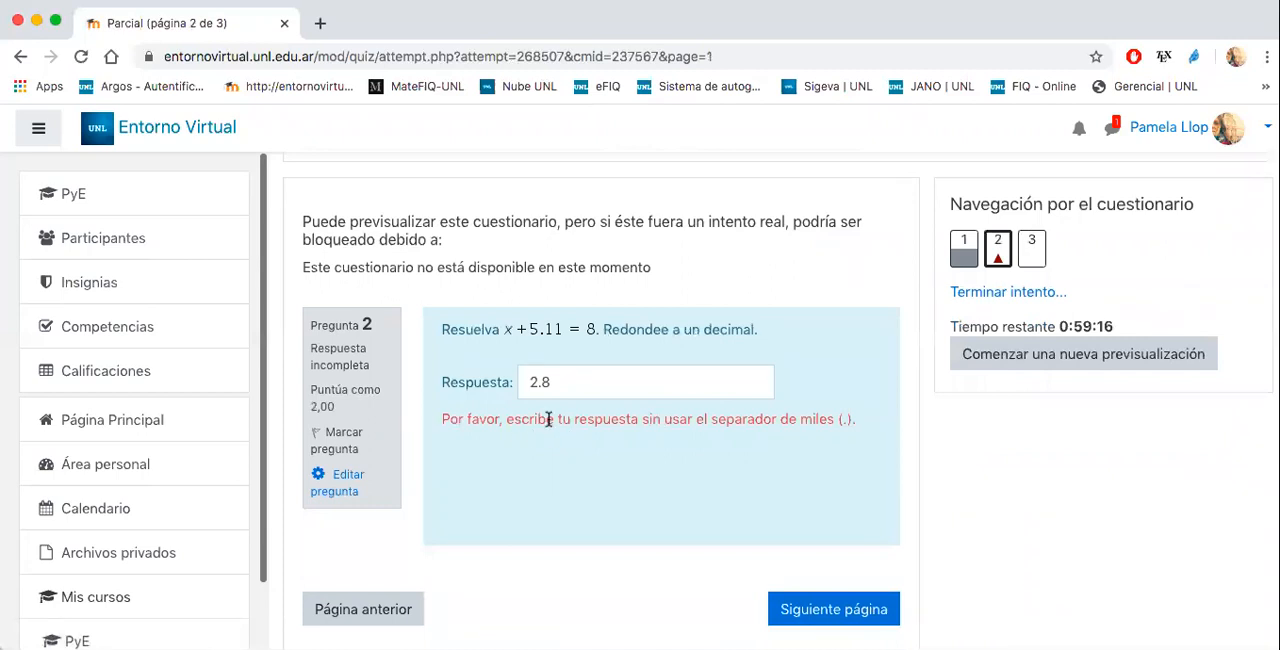
click(537, 389)
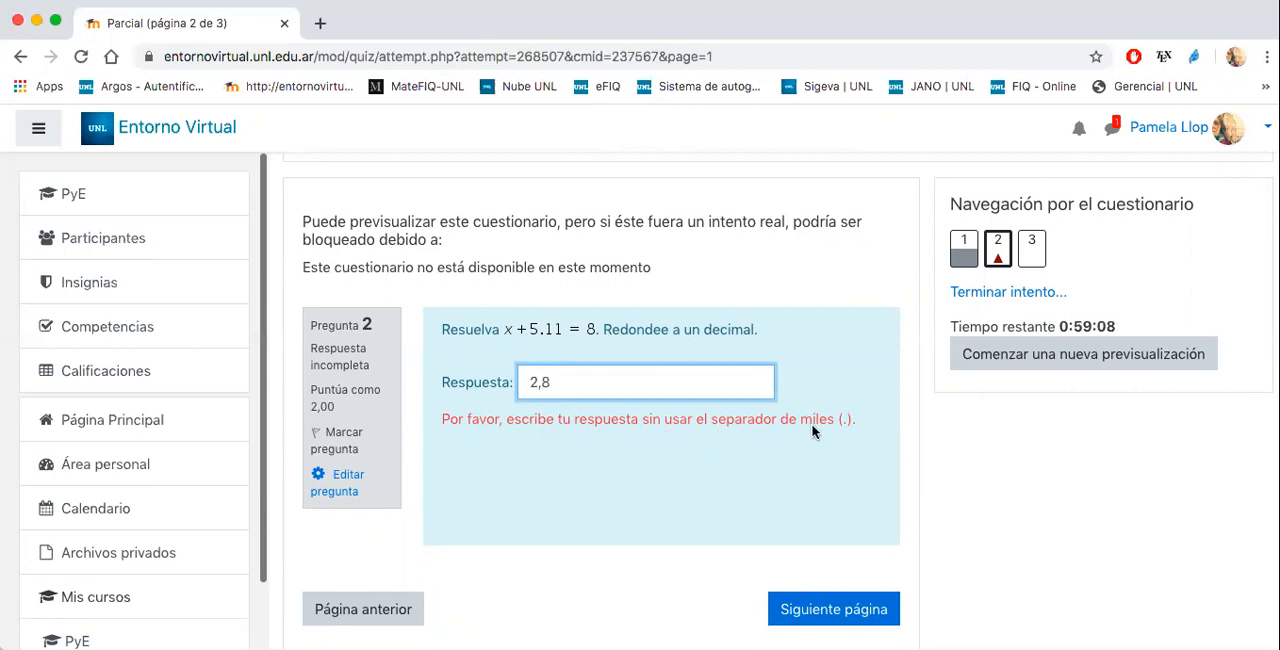
click(820, 612)
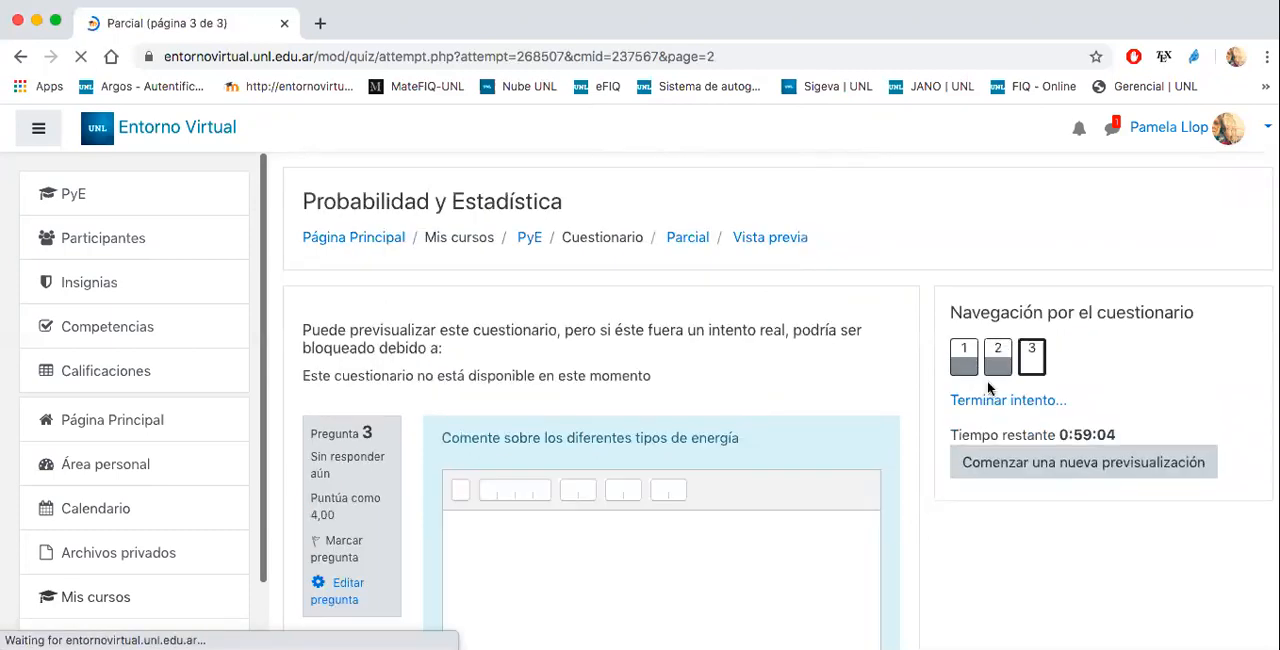
- Enter the sample text "dkjgaiodsas" as the answer to the essay question about types of energy
scroll(837, 345, down, 1)
scroll(836, 337, down, 5)
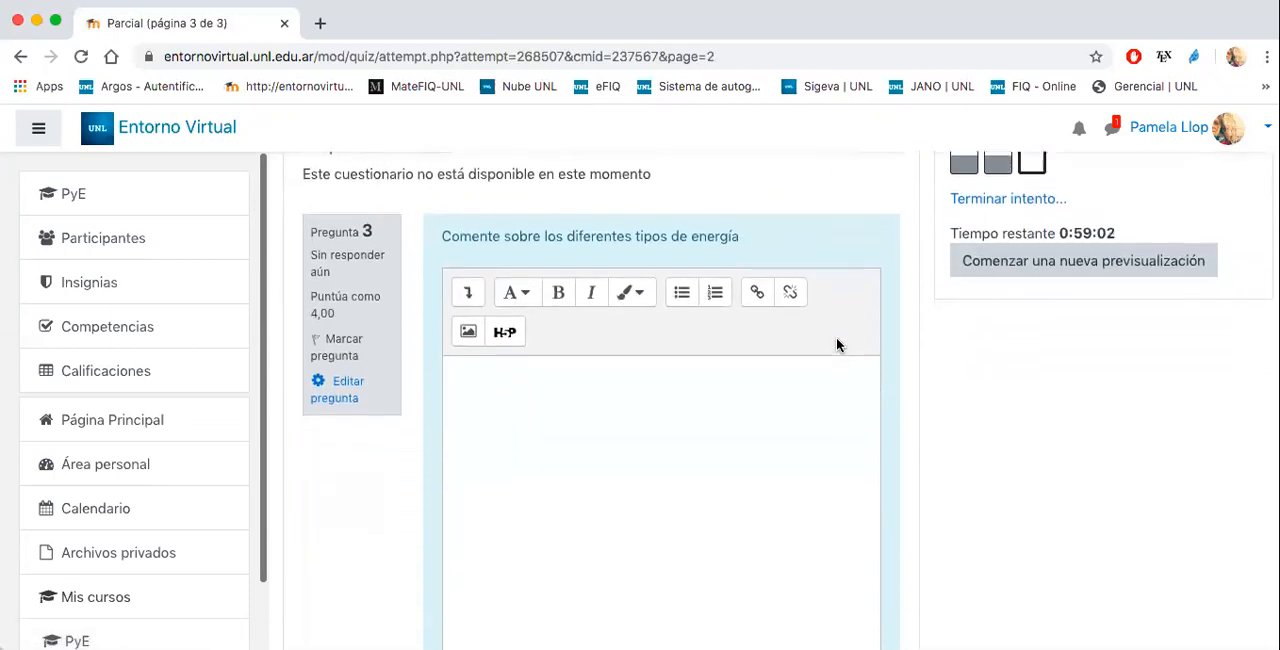
click(669, 447)
scroll(669, 447, down, 4)
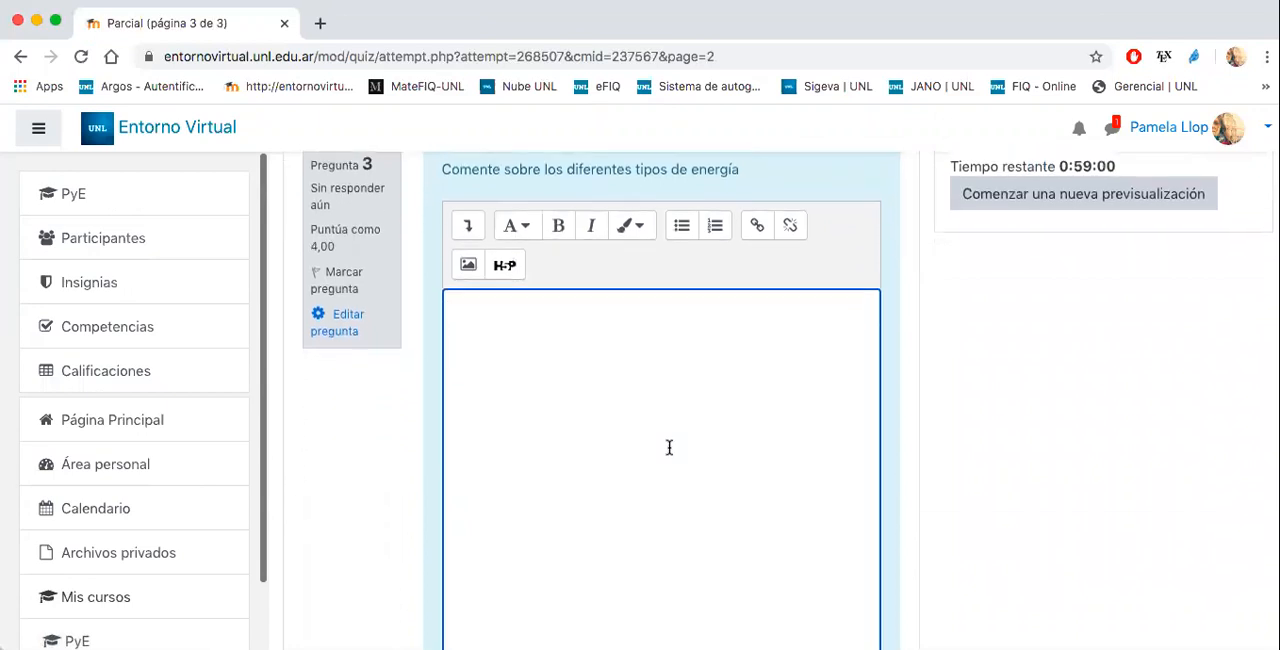
scroll(669, 447, up, 5)
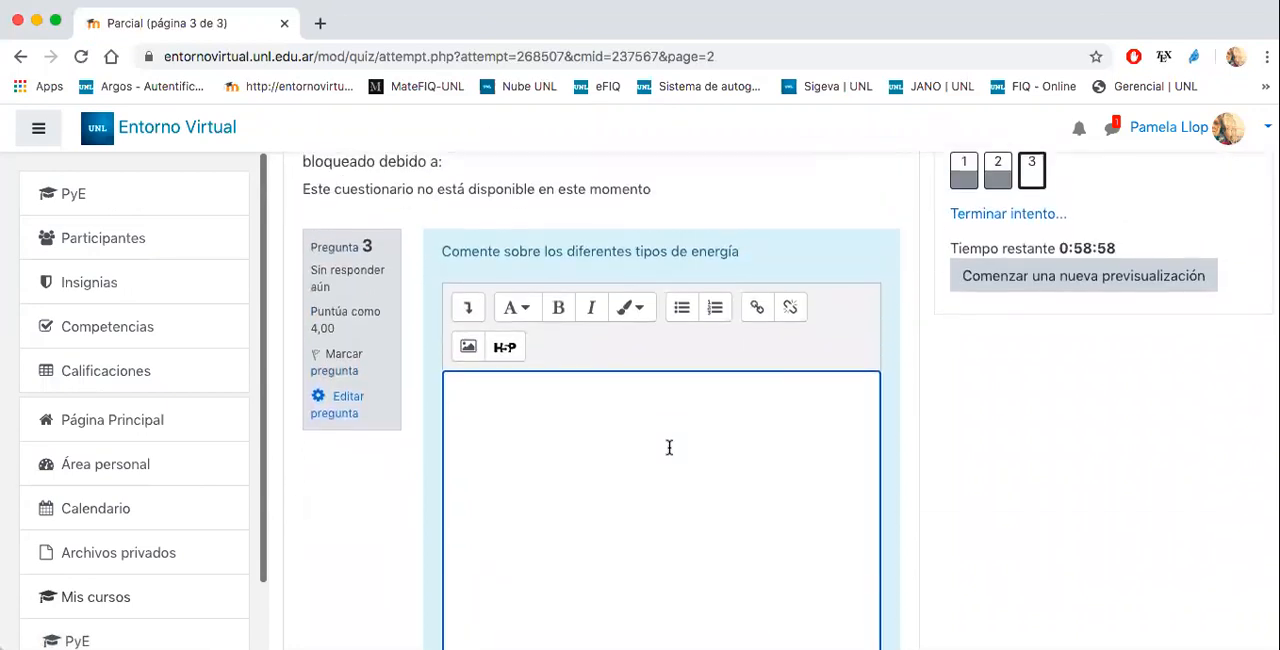
scroll(669, 447, down, 1)
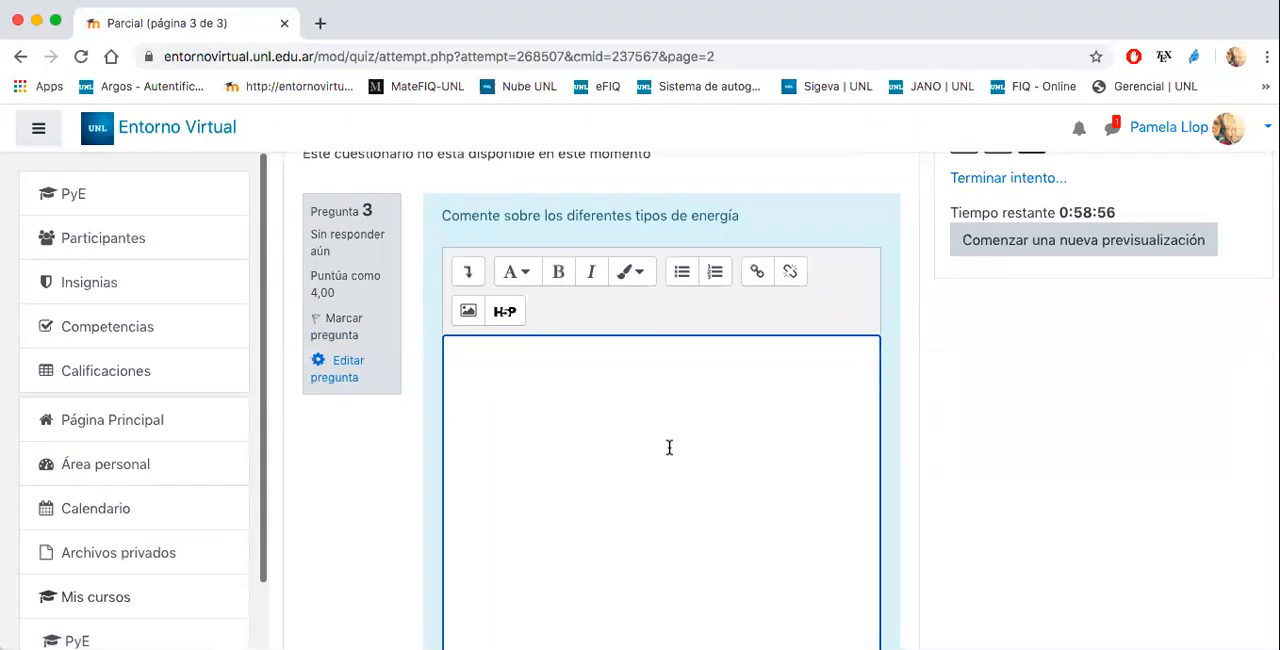
text(dkjgaiodsa)
scroll(660, 450, down, 12)
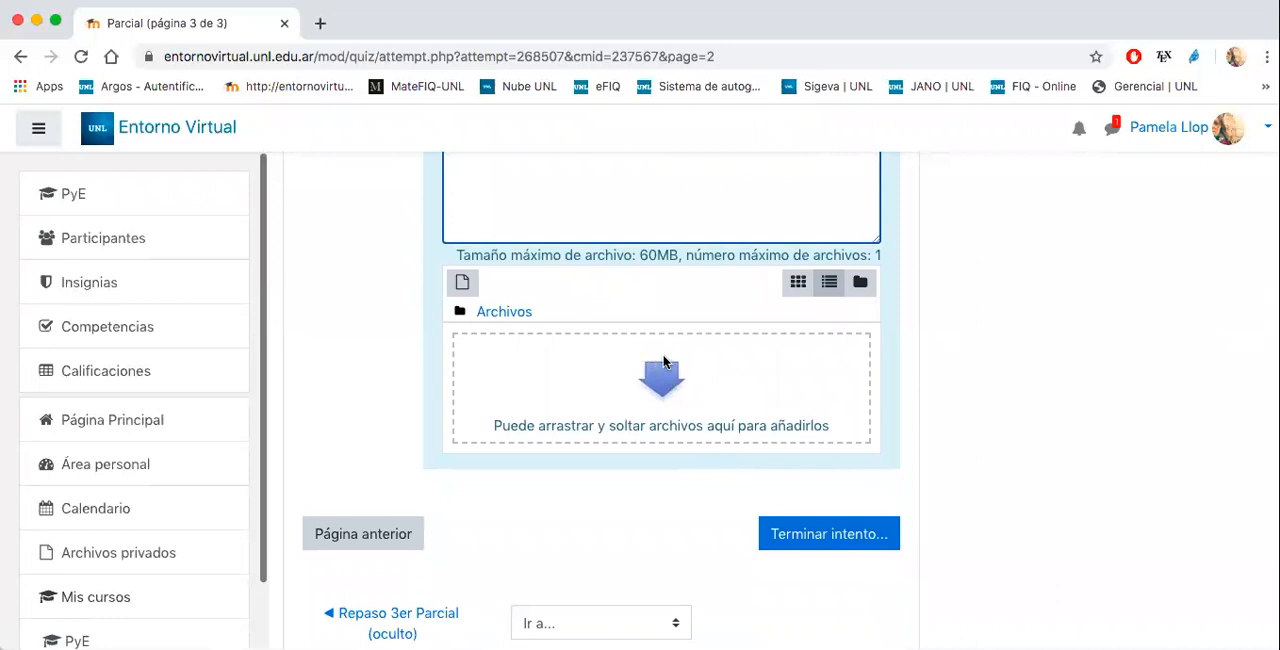
- Finish the attempt, then submit all answers and confirm the submission
click(822, 537)
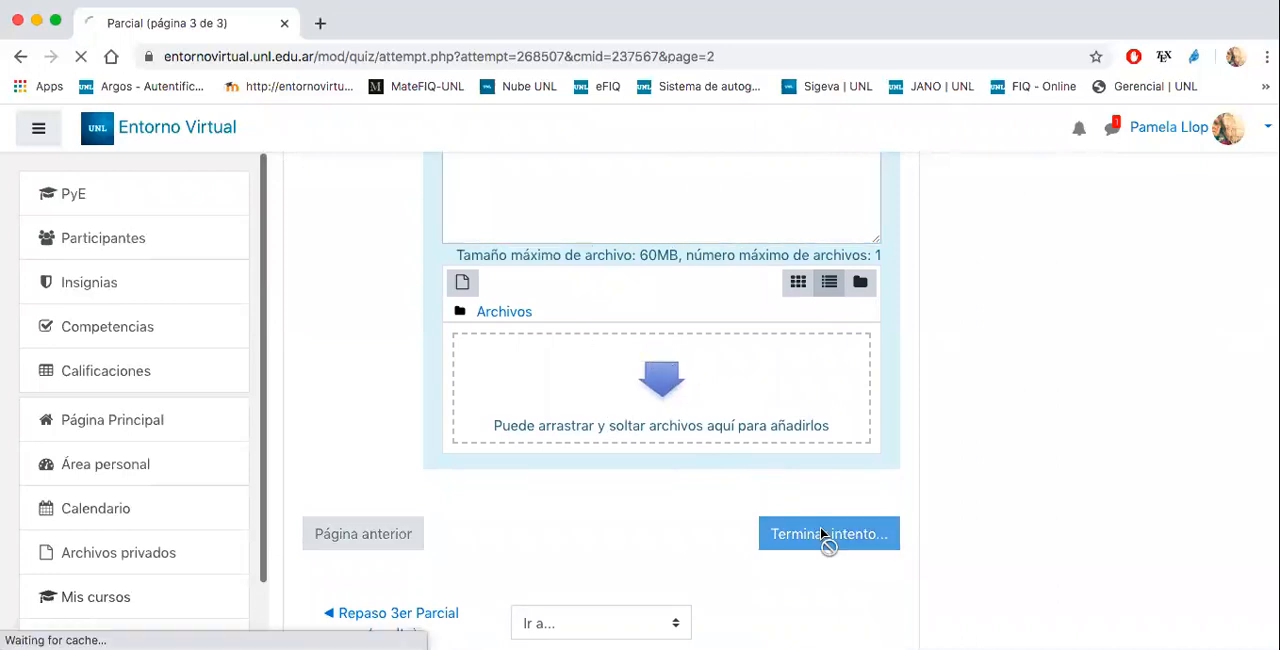
scroll(732, 360, down, 3)
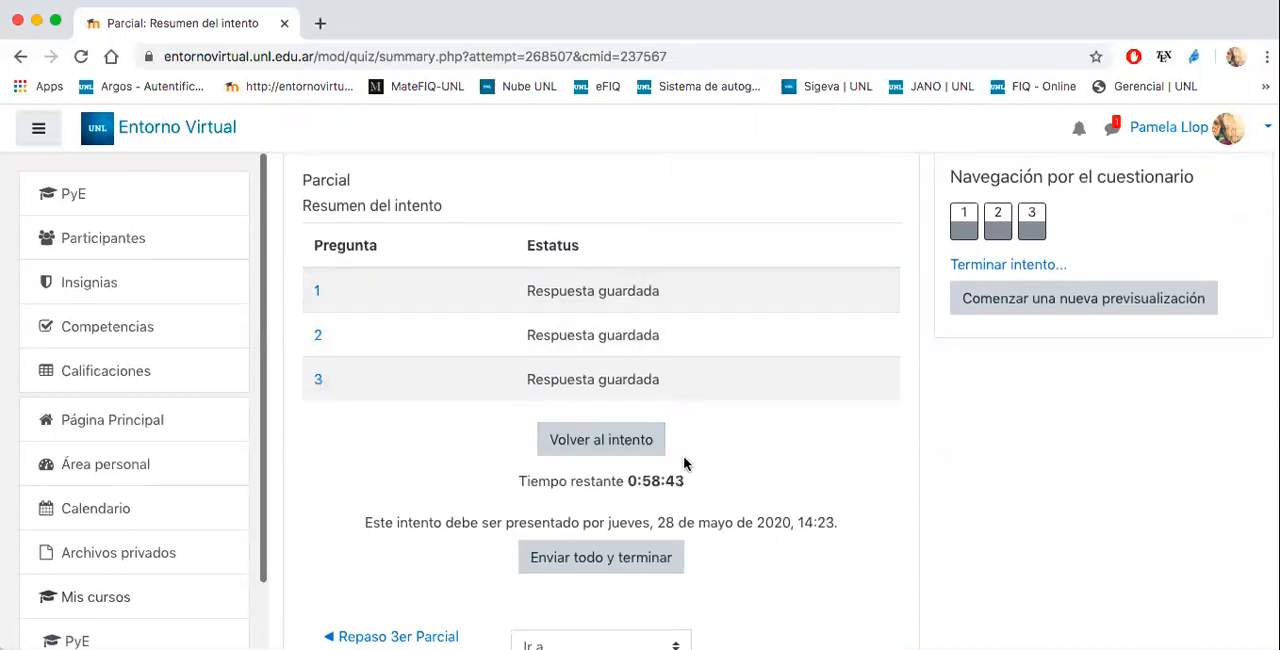
click(600, 561)
click(614, 516)
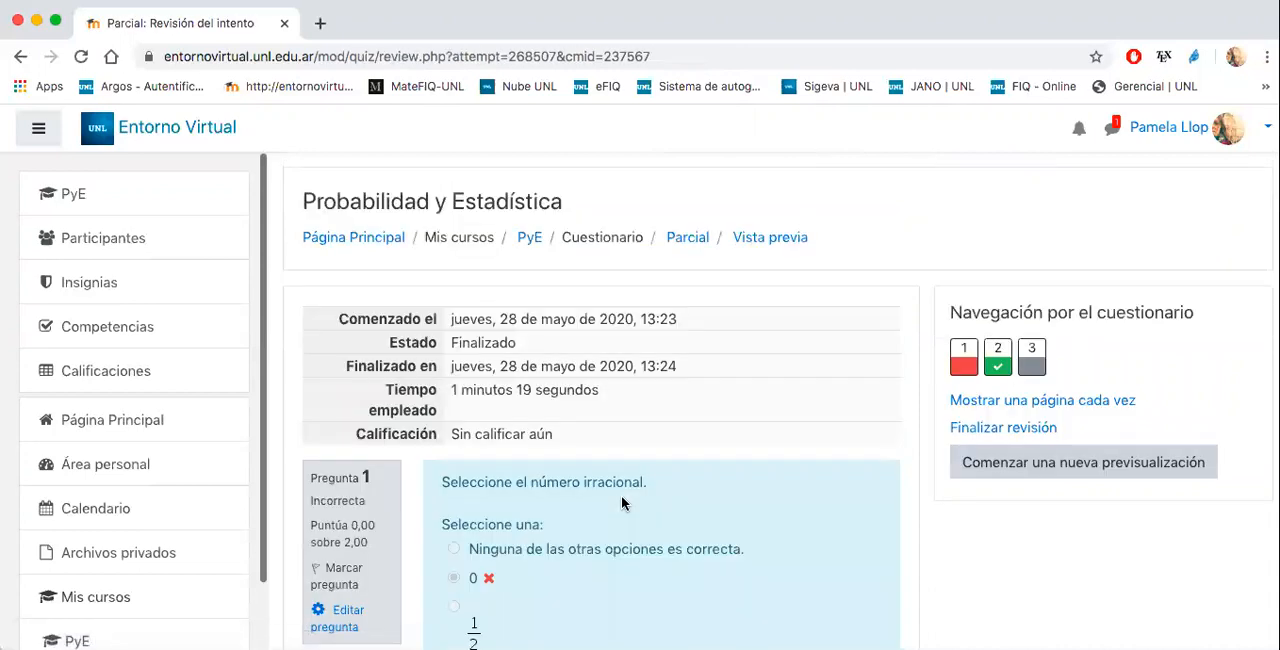
- Review the submitted attempt, checking the marks, the feedback and the correct answers for the three questions
scroll(746, 449, down, 7)
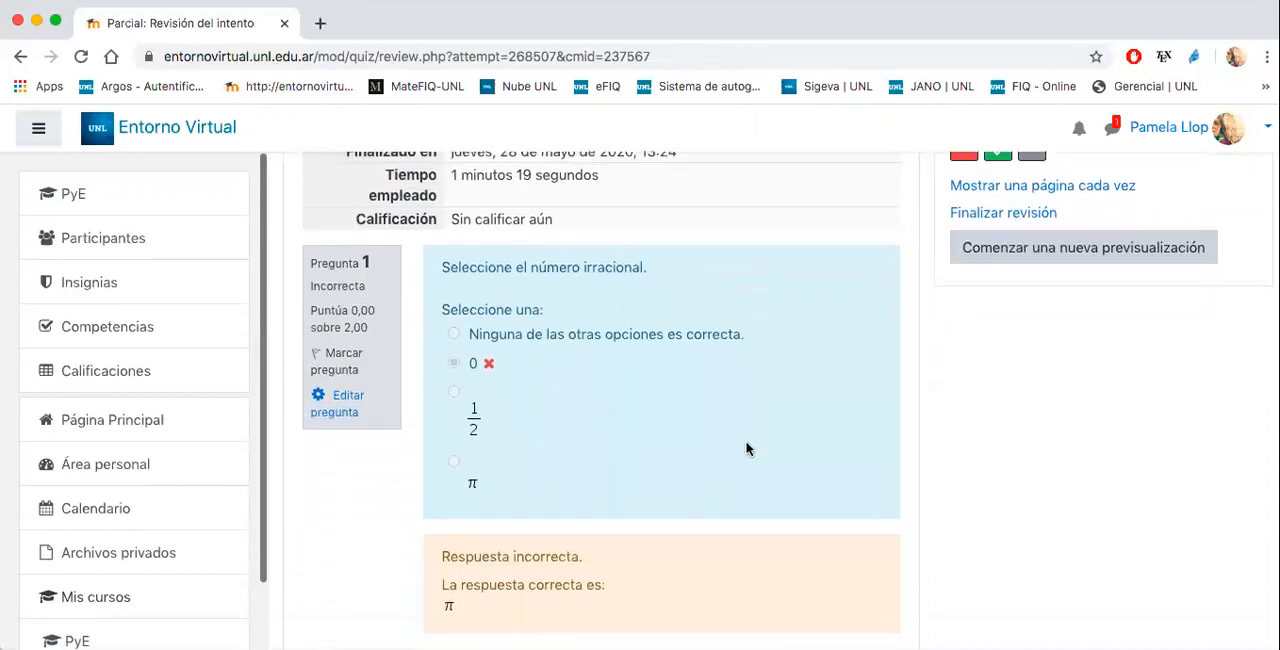
scroll(746, 449, down, 4)
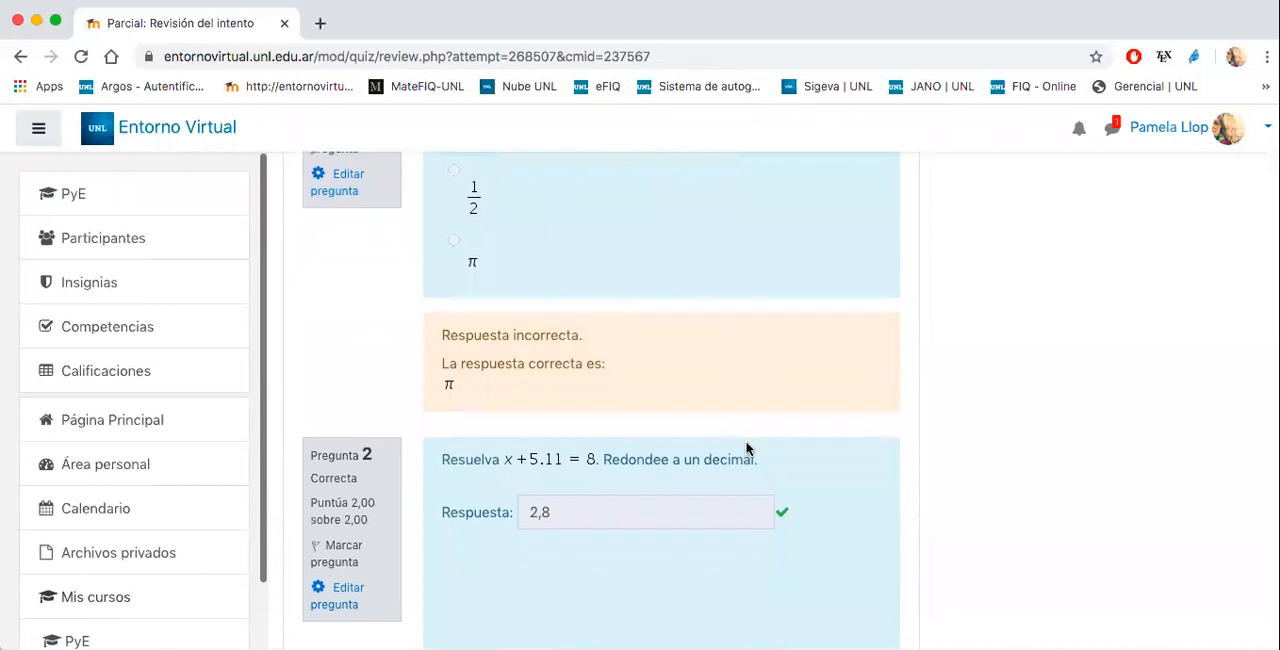
scroll(746, 449, up, 1)
scroll(523, 443, up, 3)
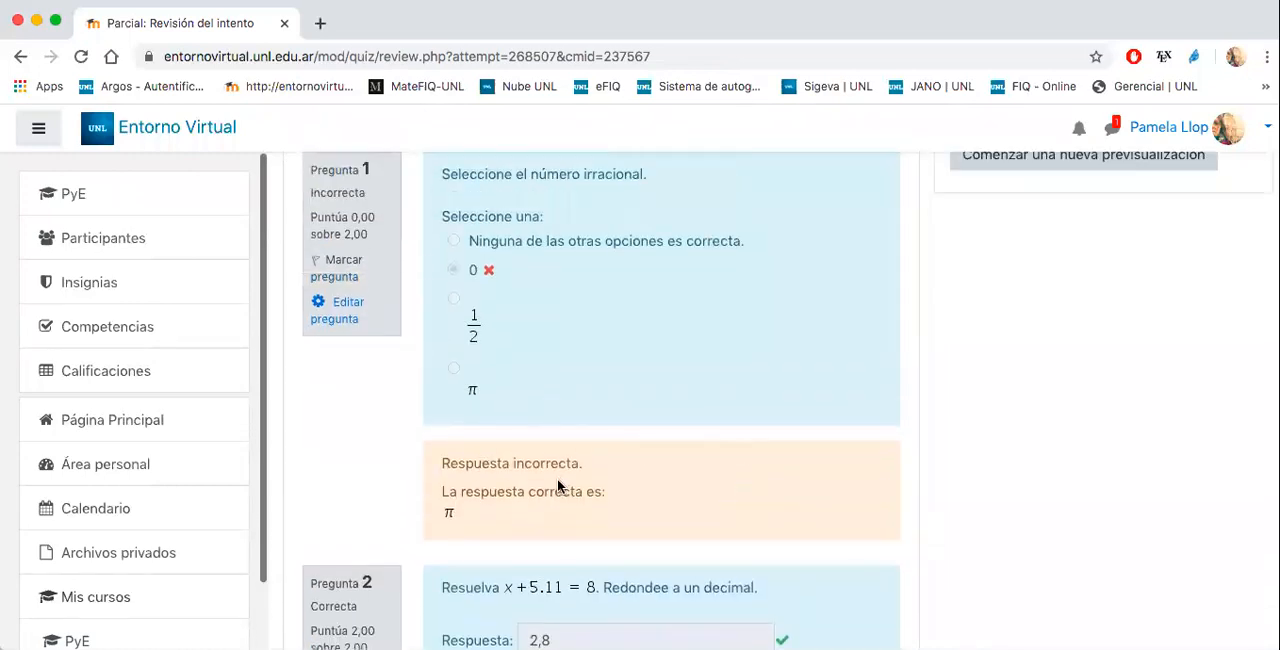
scroll(489, 417, down, 4)
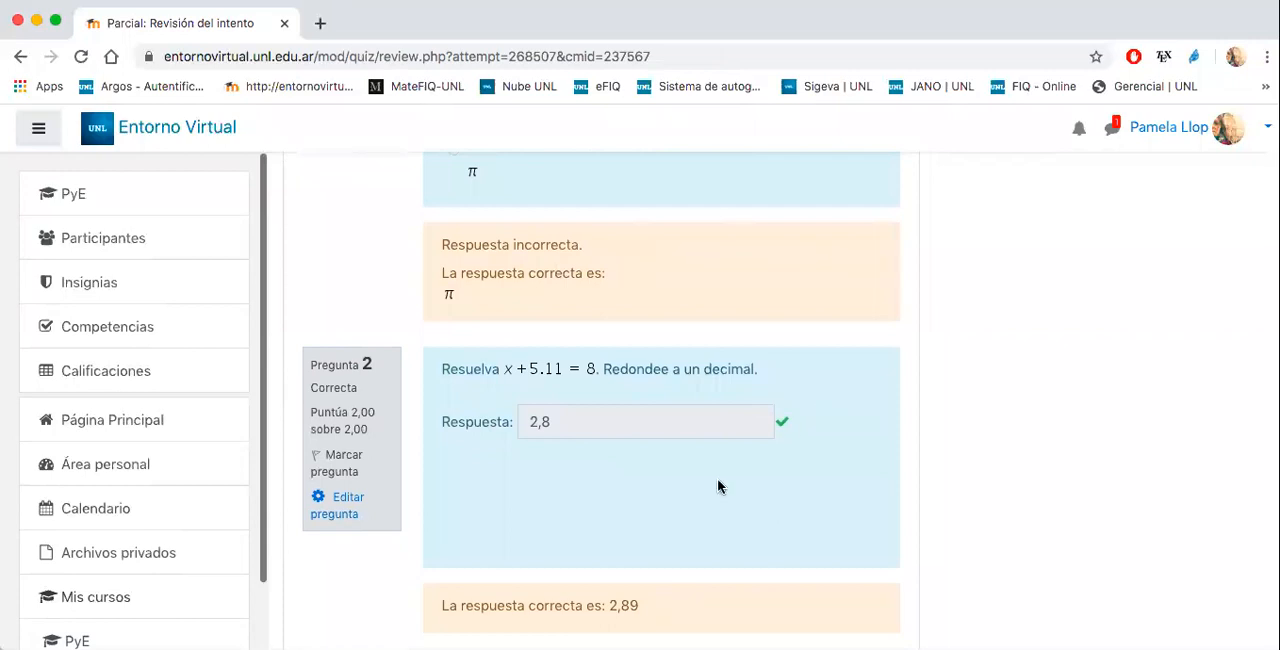
scroll(718, 487, down, 7)
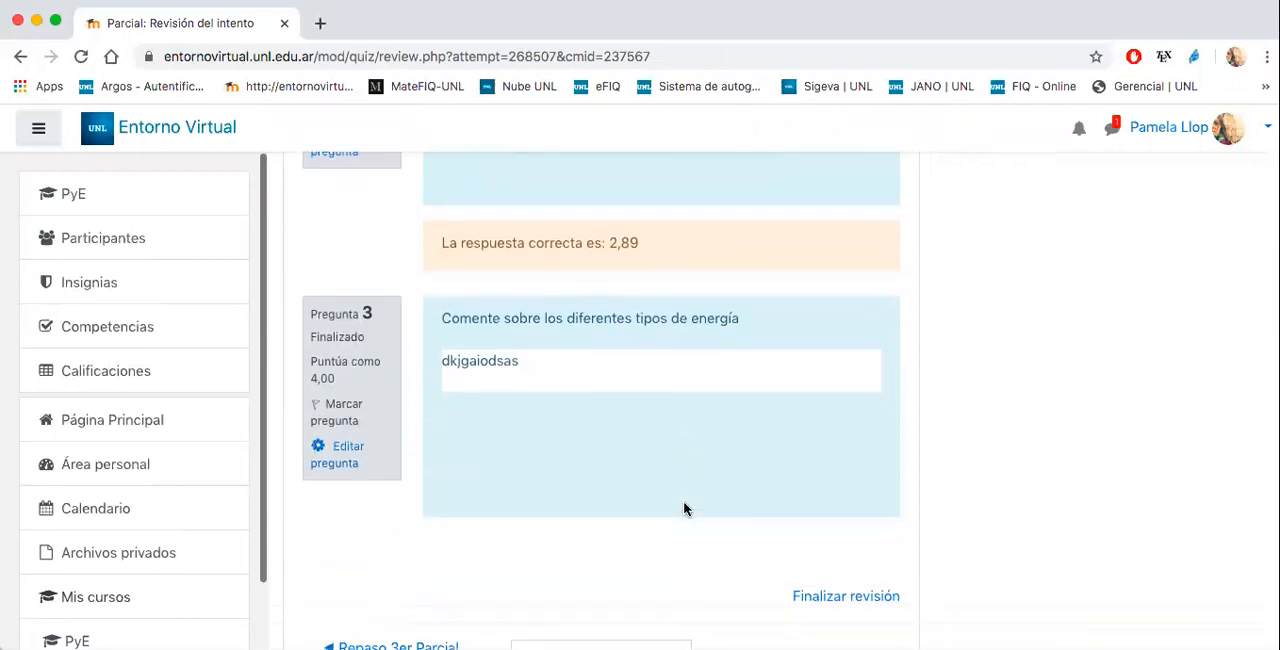
scroll(686, 509, up, 5)
scroll(606, 486, down, 4)
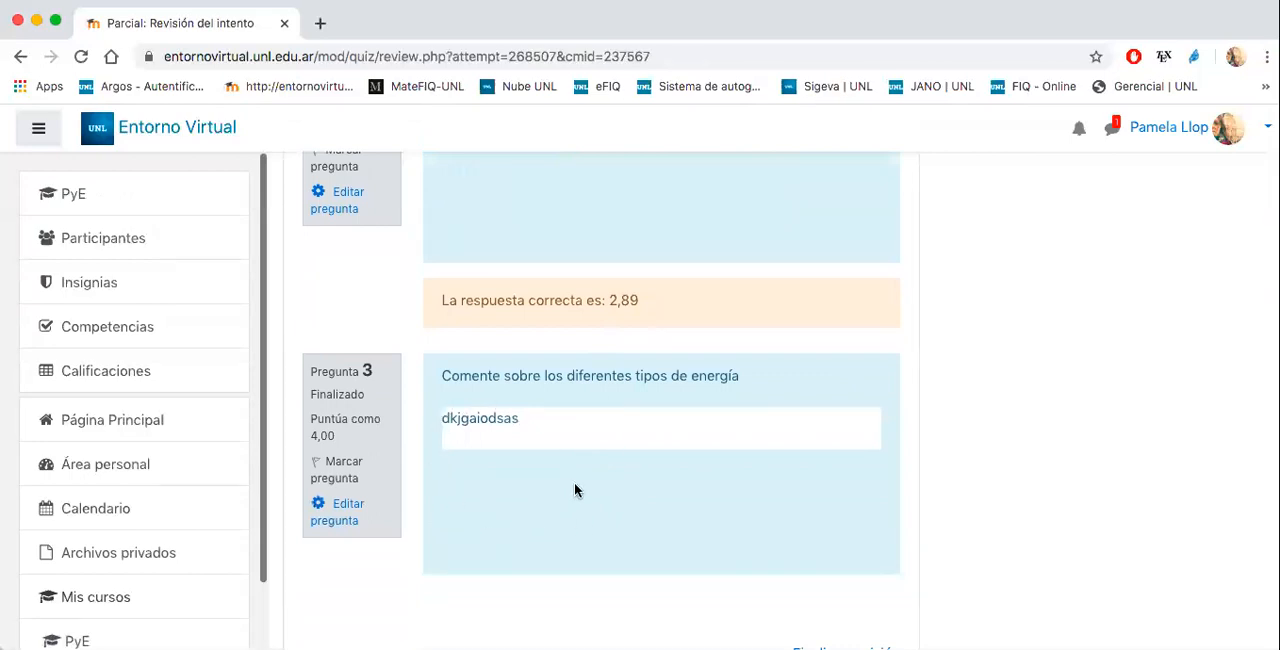
scroll(611, 470, up, 2)
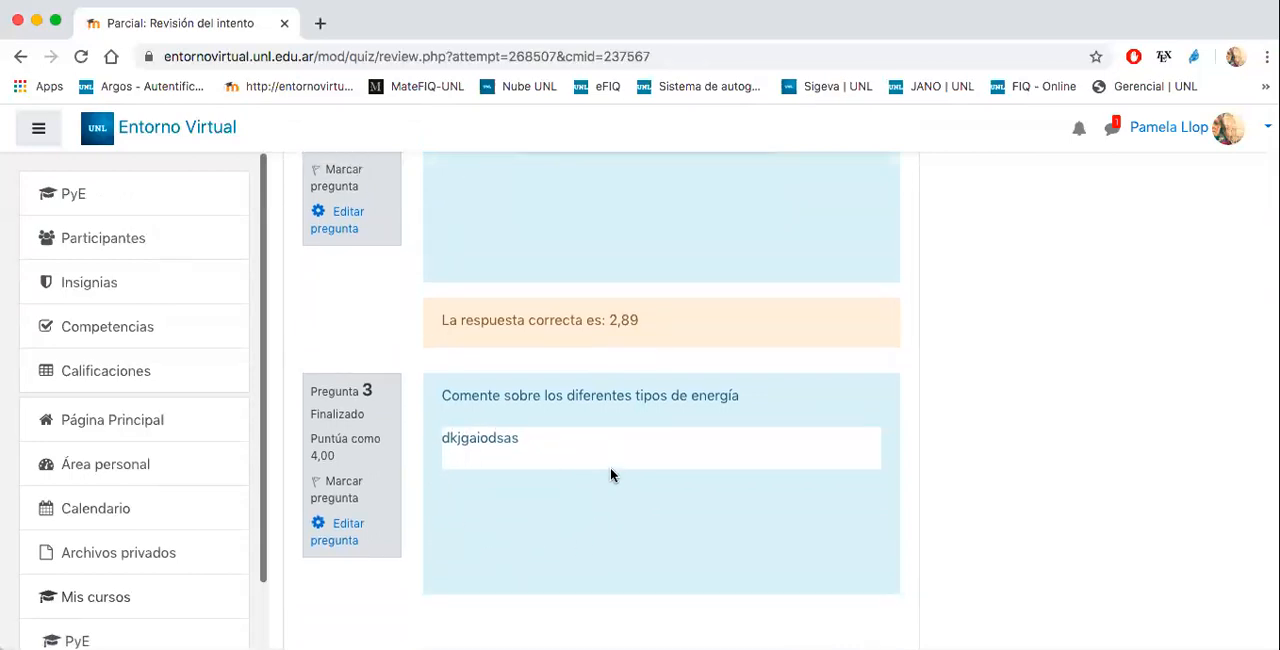
scroll(611, 475, down, 3)
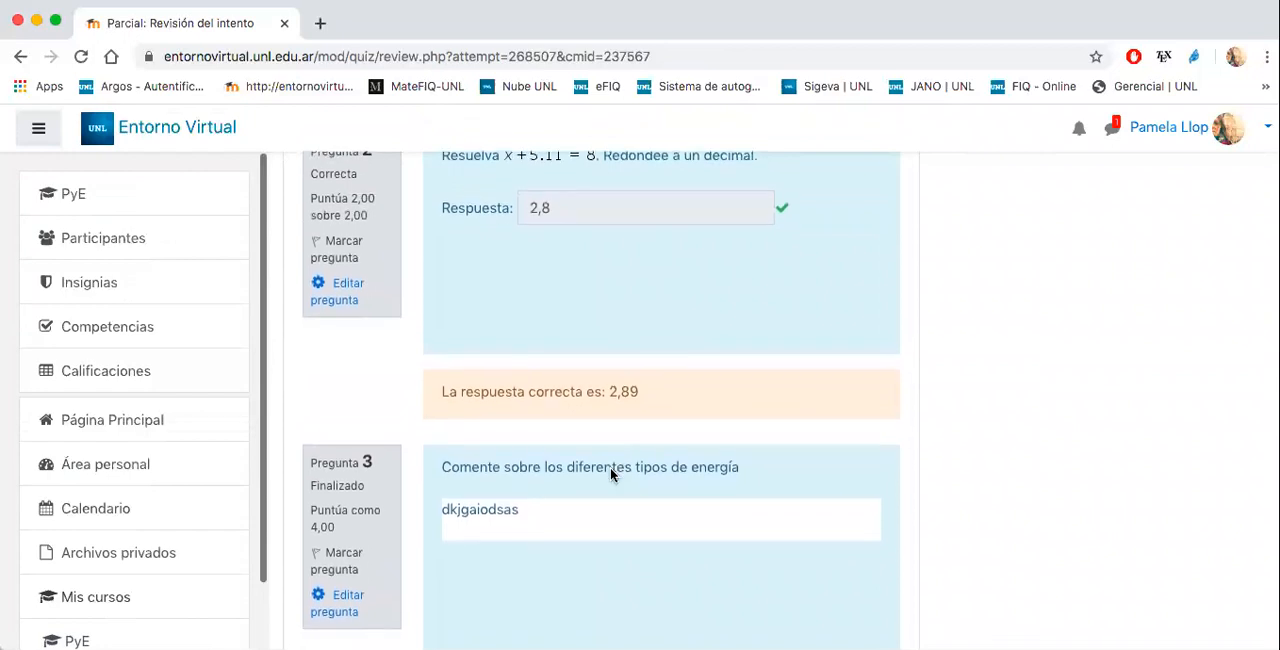
- Finish the review and check the summary of previous attempts on the Parcial quiz page
scroll(611, 472, down, 3)
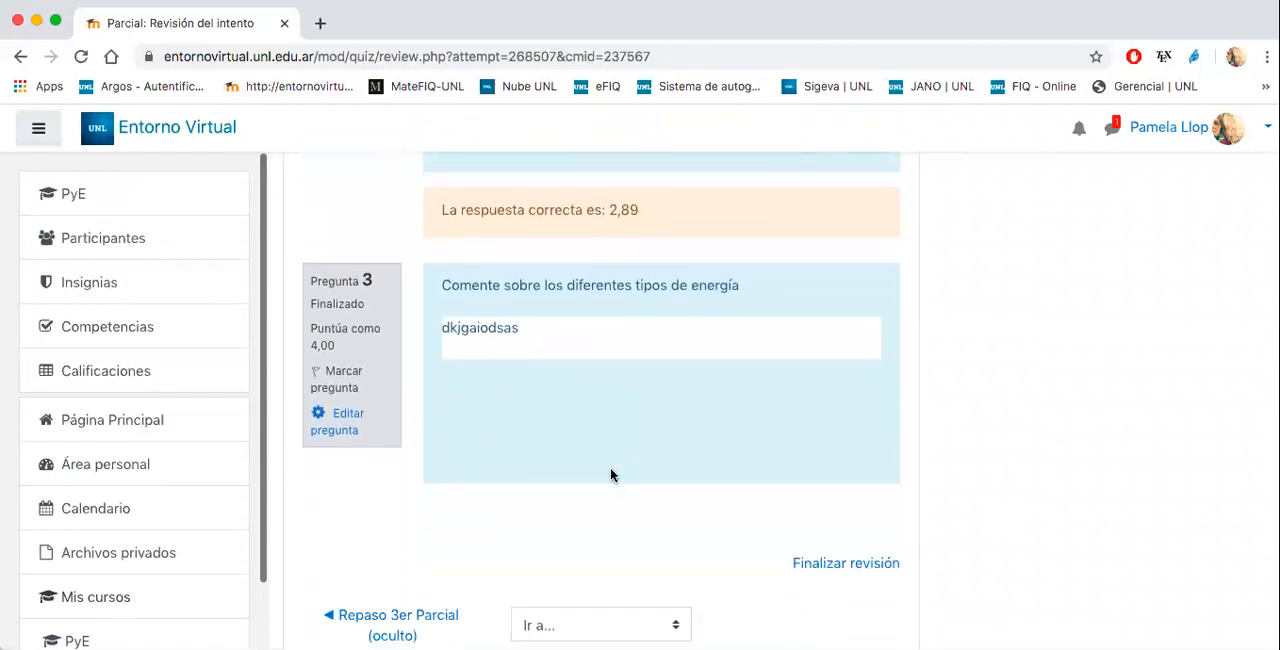
click(808, 444)
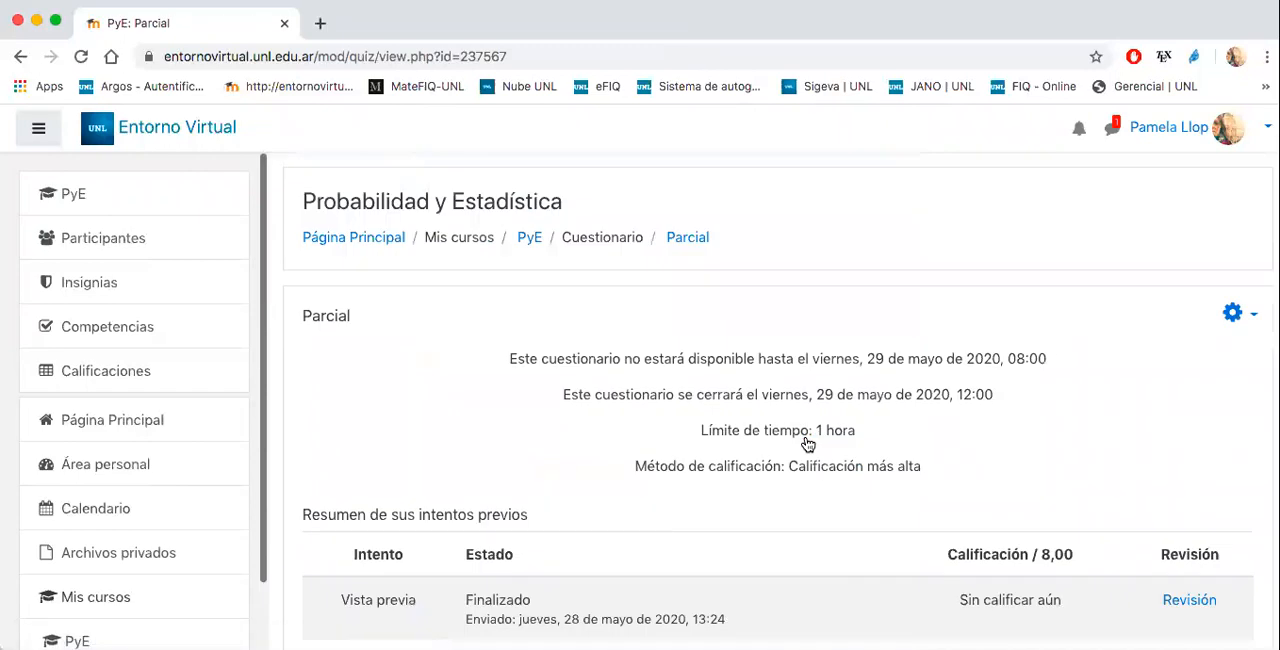
scroll(808, 444, down, 5)
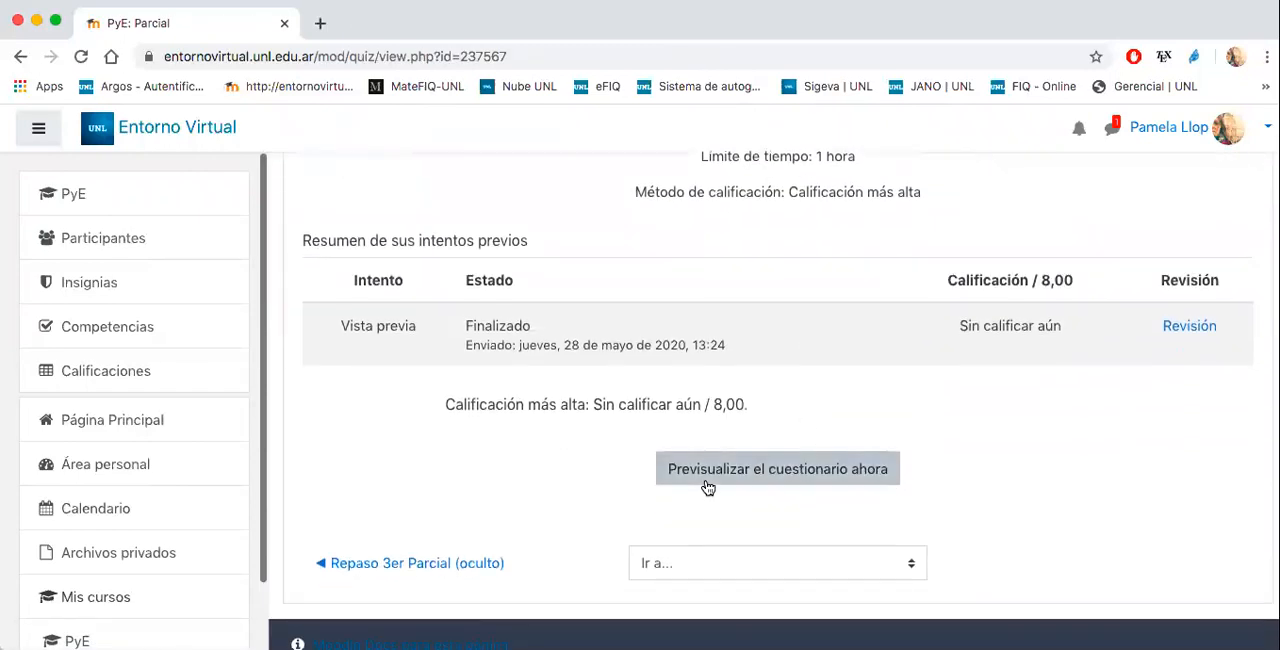